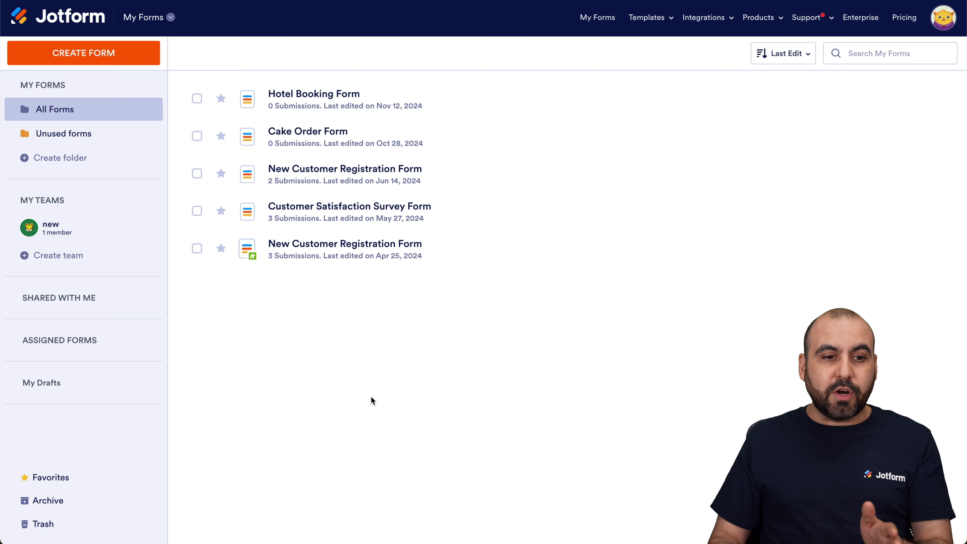
- Create a new form from scratch using the Card Form layout
left_click(128, 63)
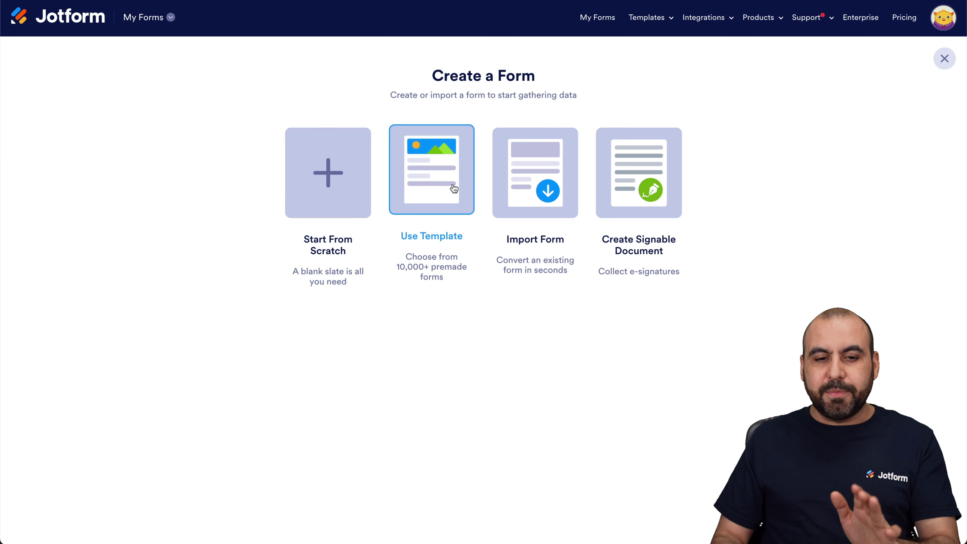
left_click(341, 185)
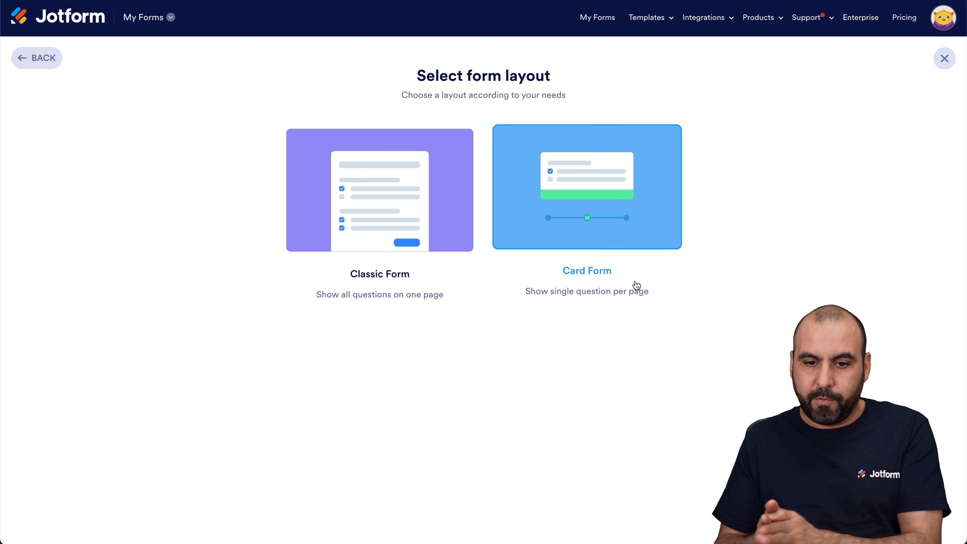
left_click(606, 193)
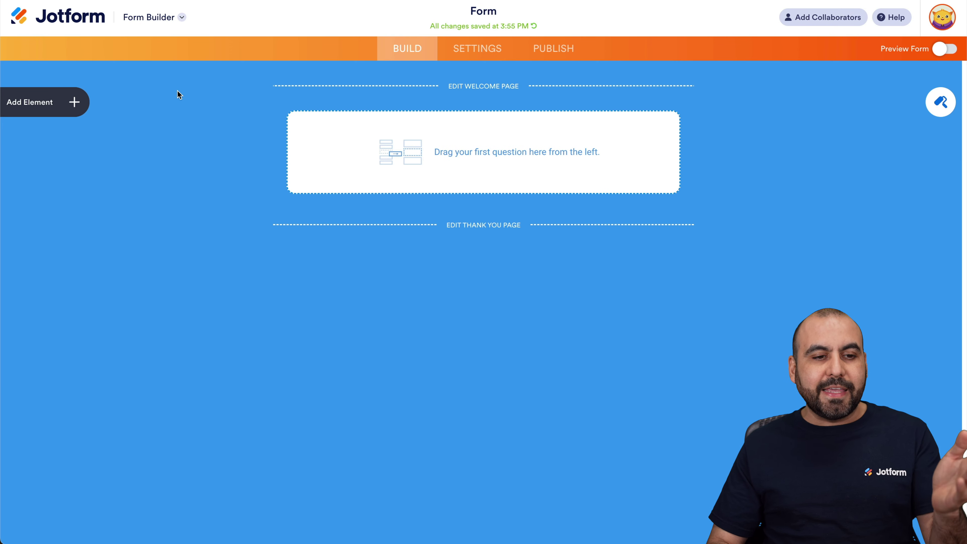
- Add Full Name, Address, Phone and Email elements to the blank card form, in that order
left_click(72, 100)
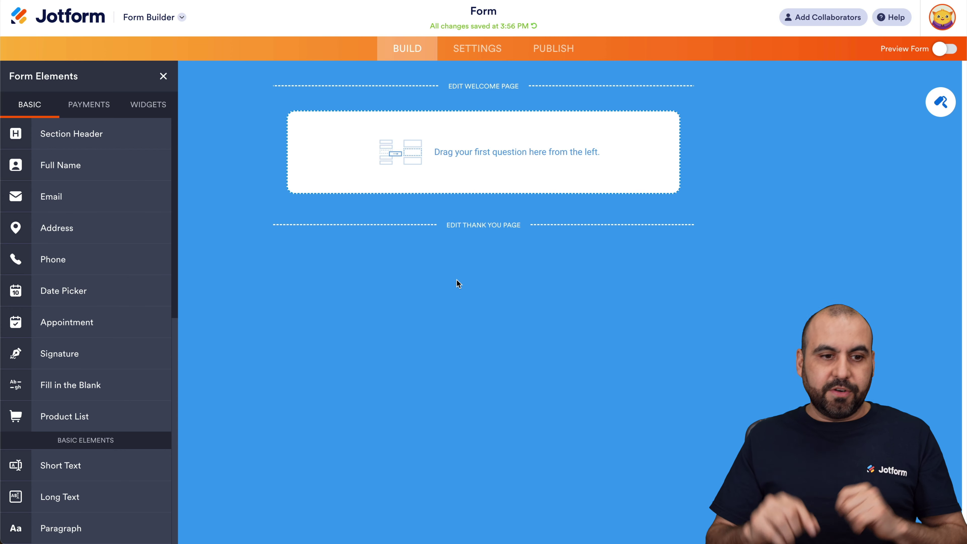
left_click(108, 172)
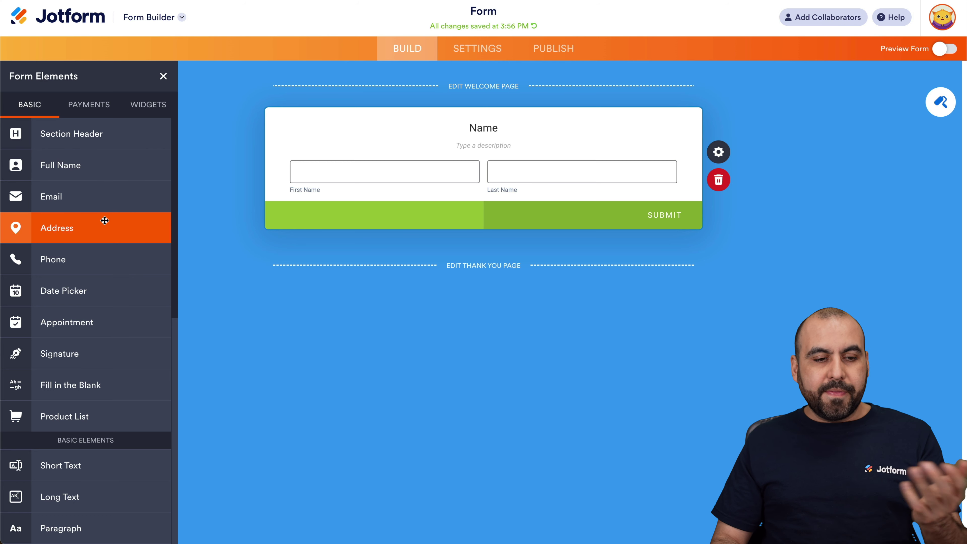
left_click(108, 231)
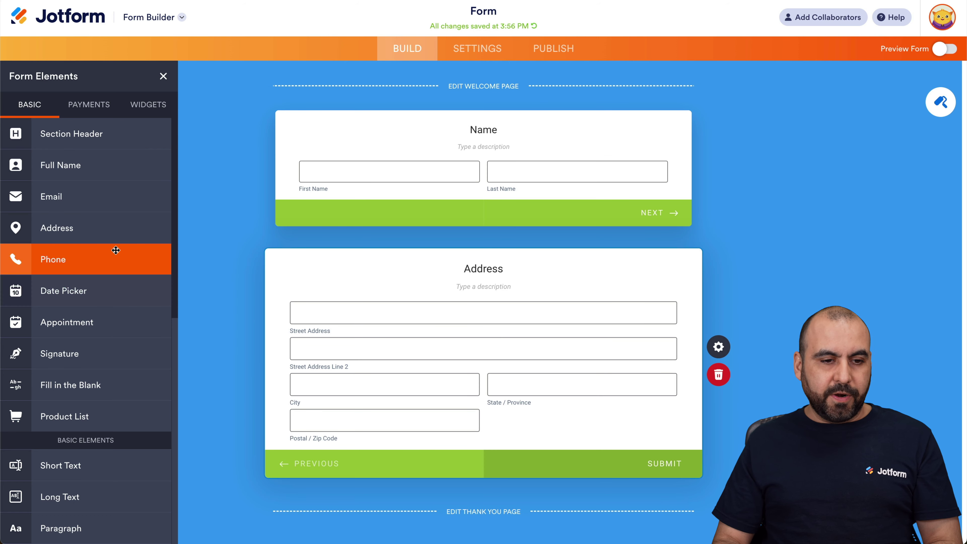
left_click(103, 256)
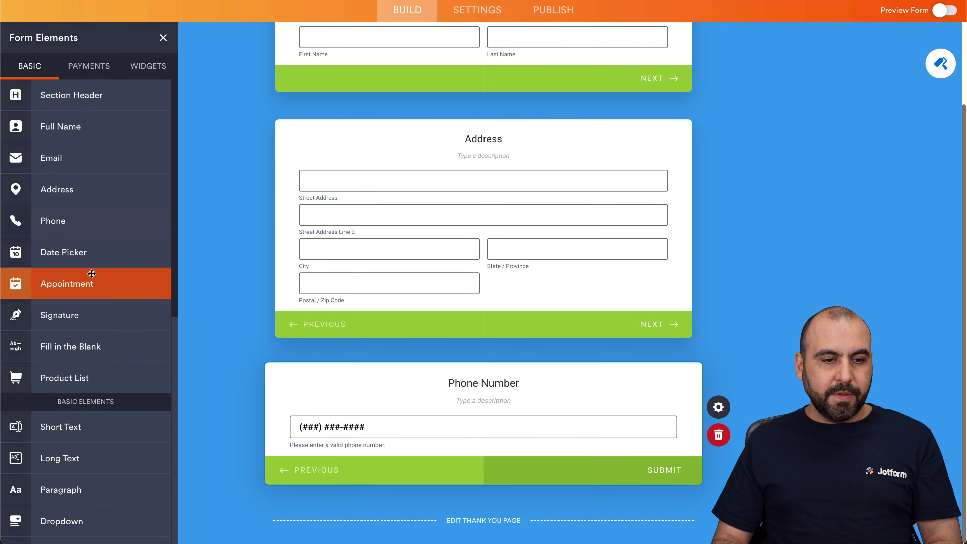
left_click(76, 159)
- Open the properties of the Name card and look at its general settings and its name options
scroll(360, 266, "up", 10)
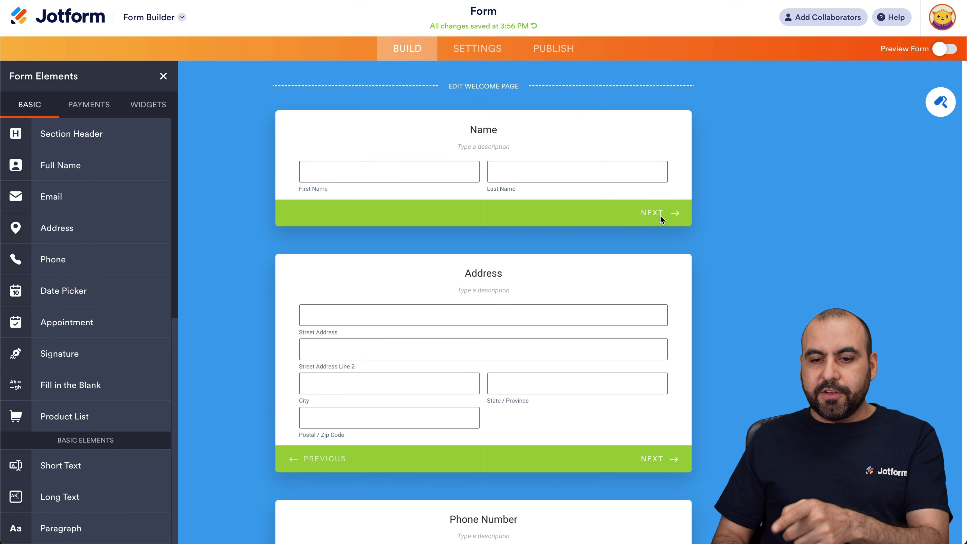
scroll(648, 453, "down", 7)
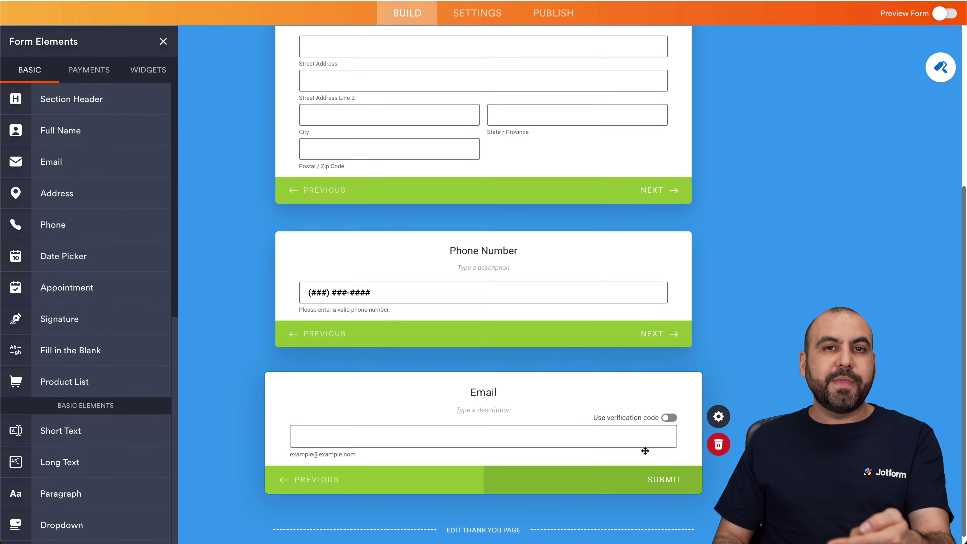
scroll(594, 396, "up", 6)
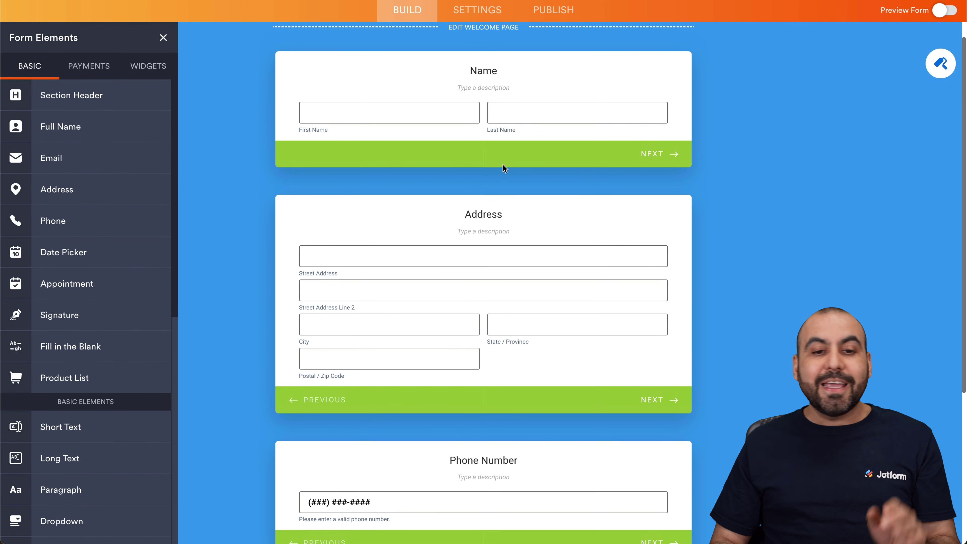
left_click(470, 75)
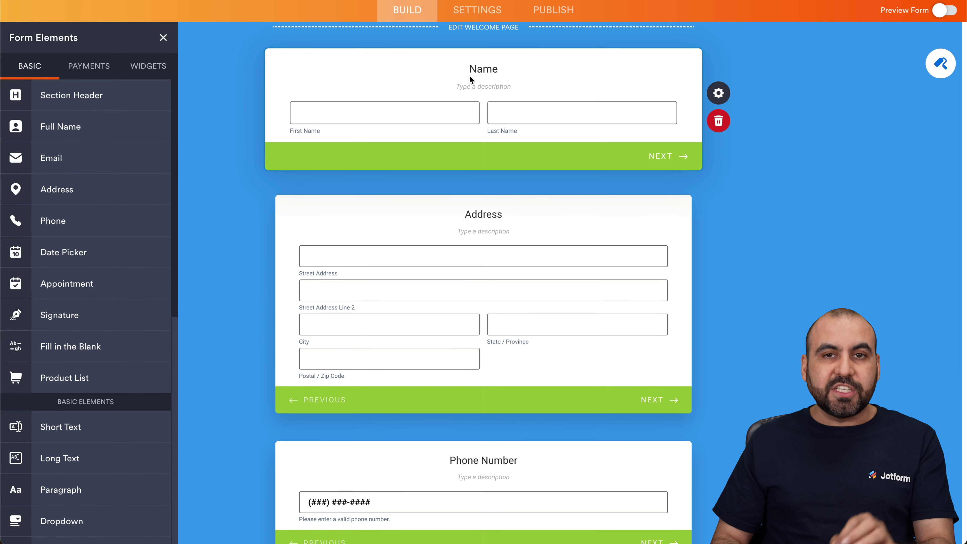
left_click(720, 95)
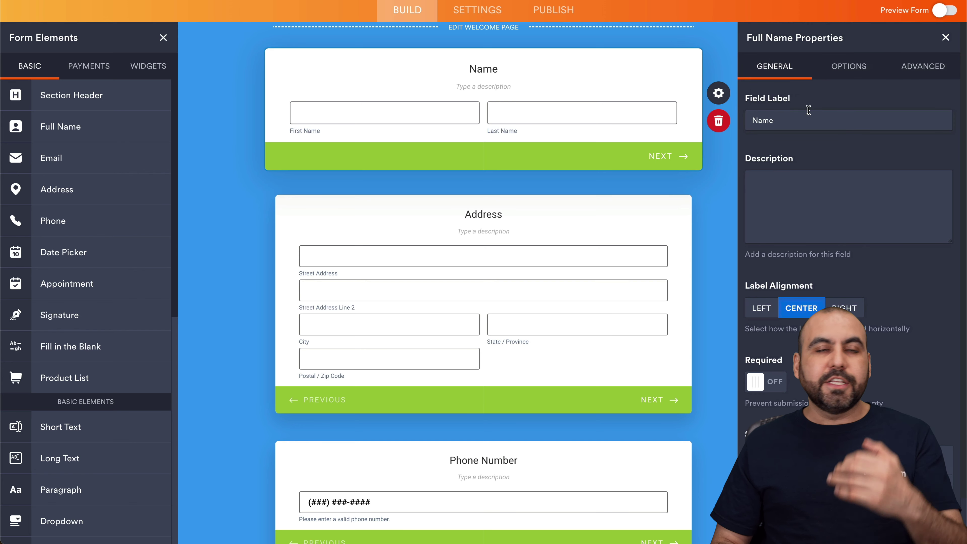
left_click(840, 67)
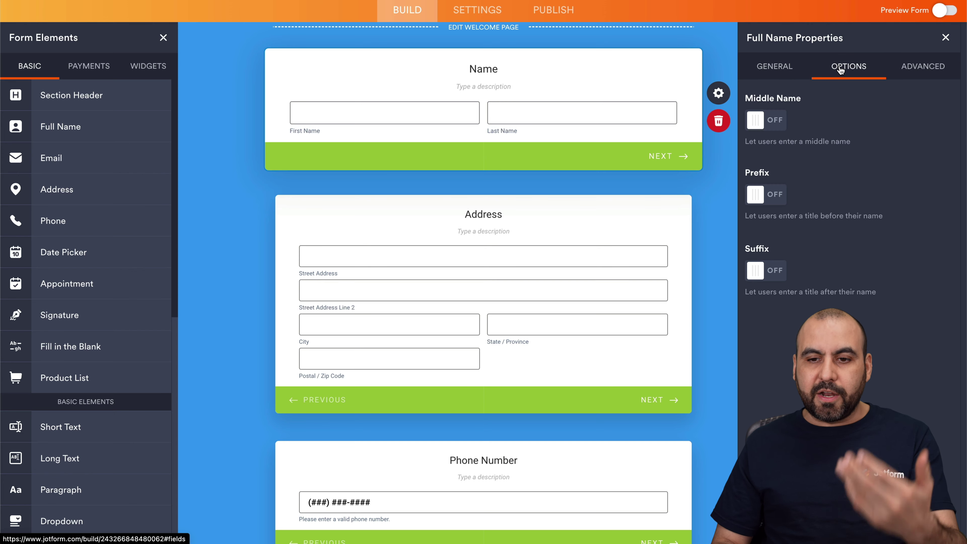
left_click(781, 66)
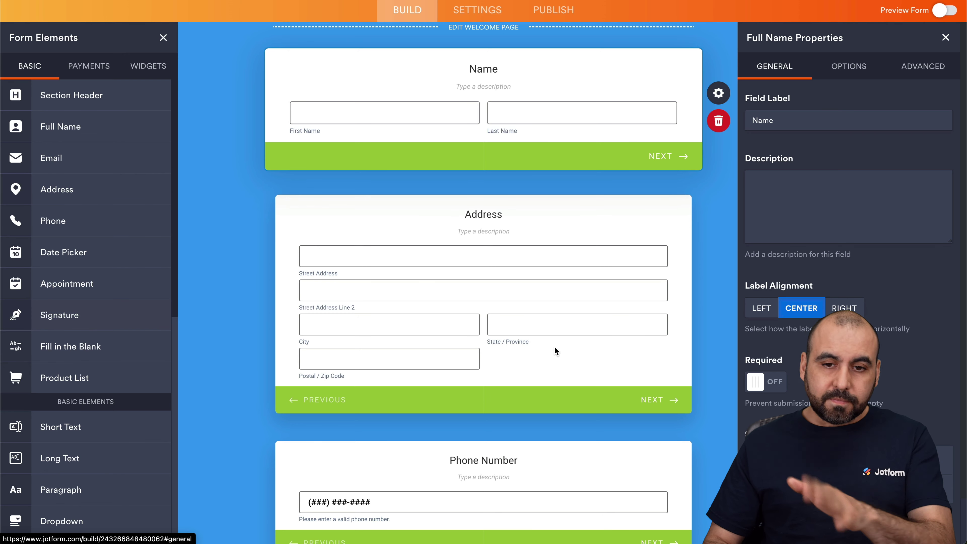
- Preview the form and step from the welcome page through the question cards to Email, and return to editing
scroll(555, 350, "down", 4)
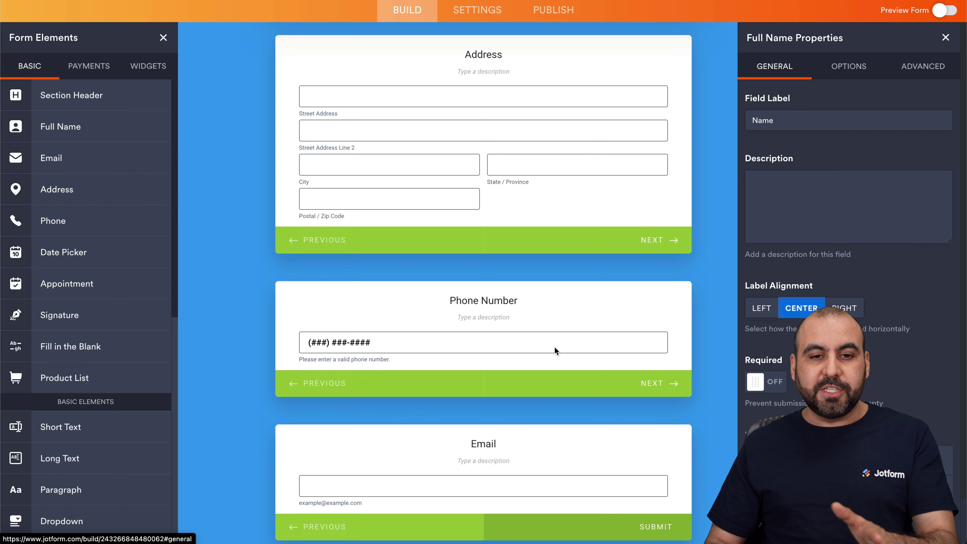
left_click(941, 14)
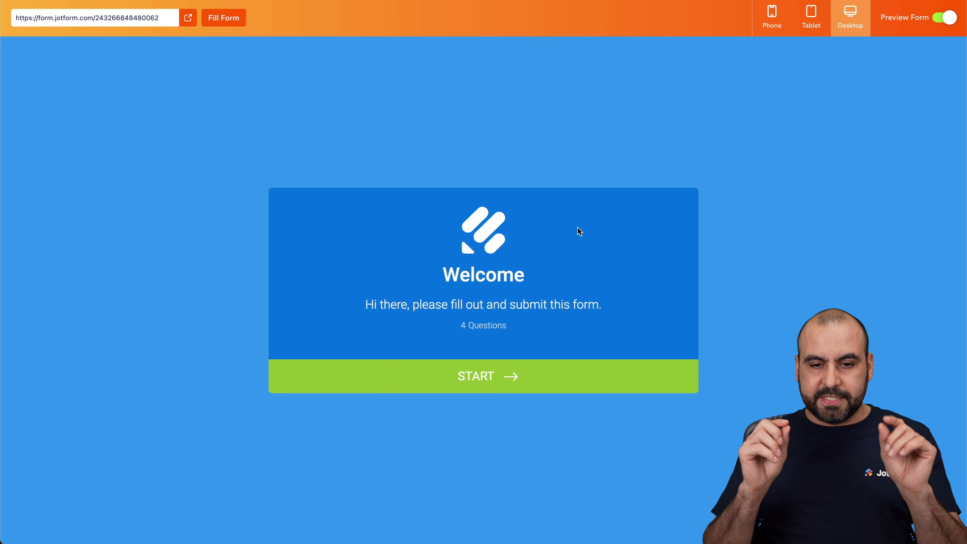
left_click(512, 377)
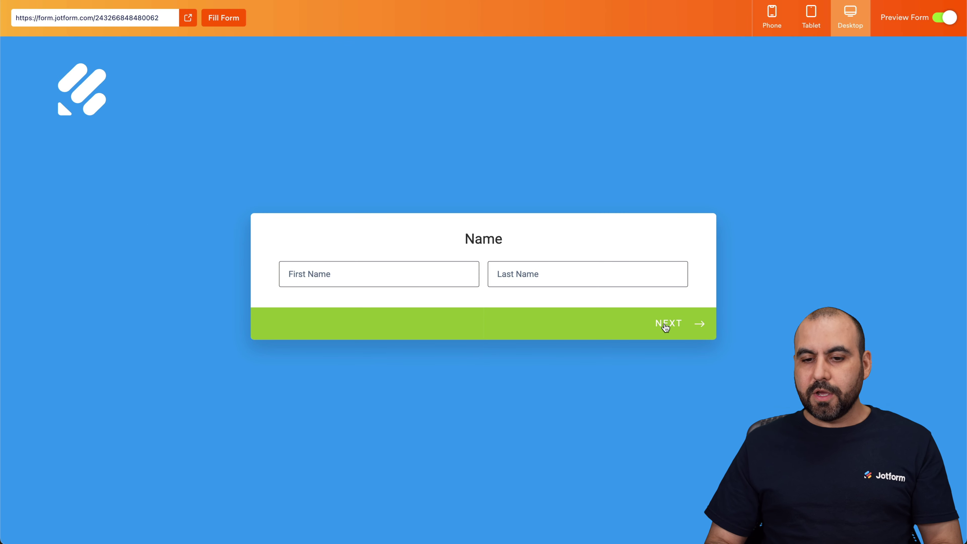
left_click(666, 327)
left_click(676, 392)
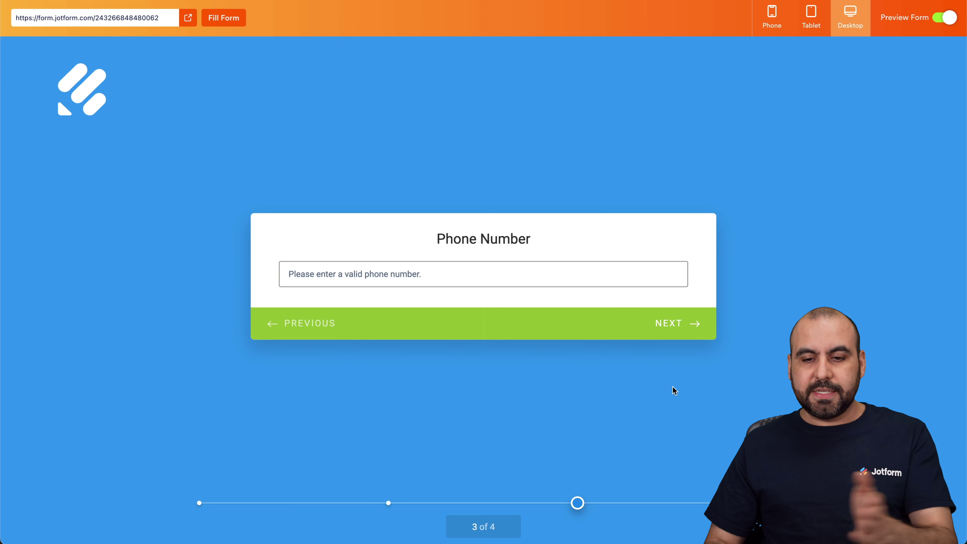
left_click(666, 317)
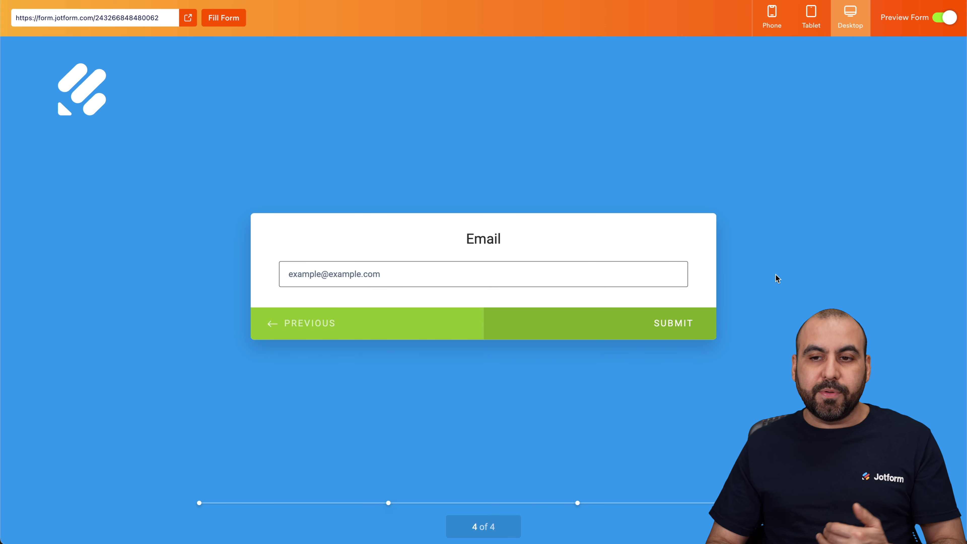
left_click(944, 17)
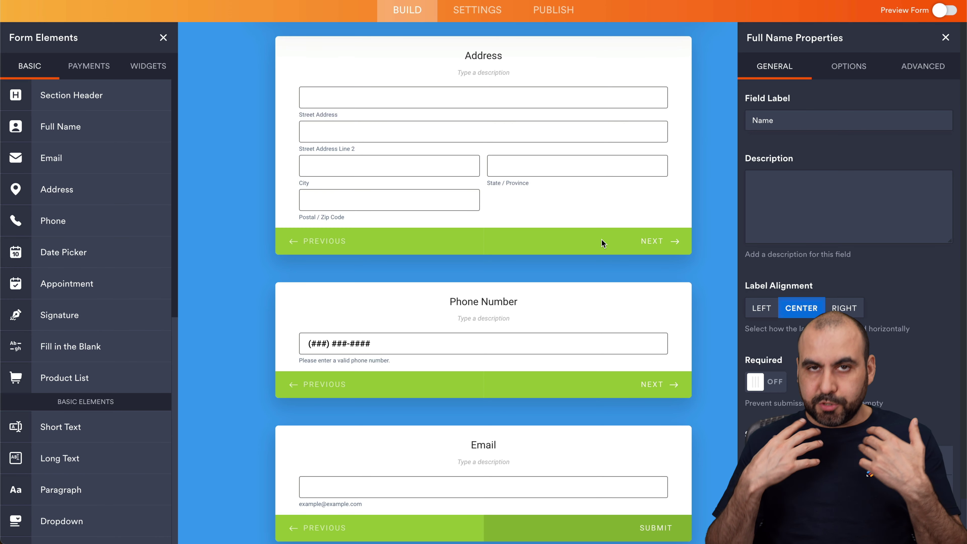
- Close the Name field's properties and check the available form layouts in the Form Designer
left_click(946, 37)
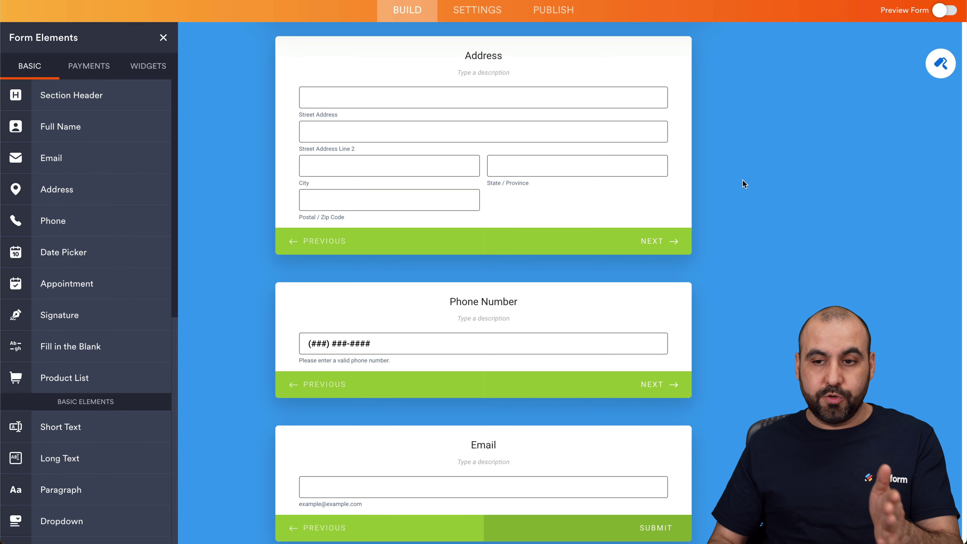
left_click(940, 64)
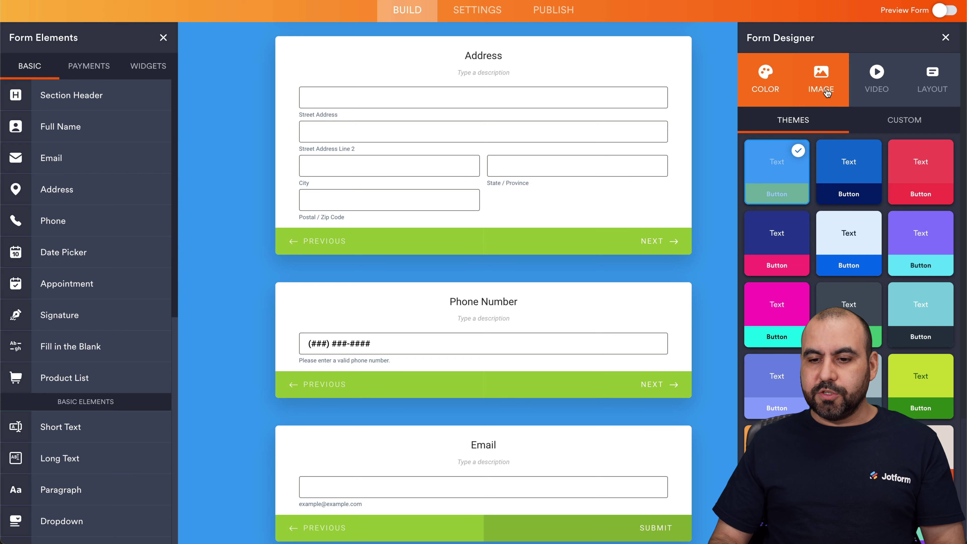
left_click(933, 83)
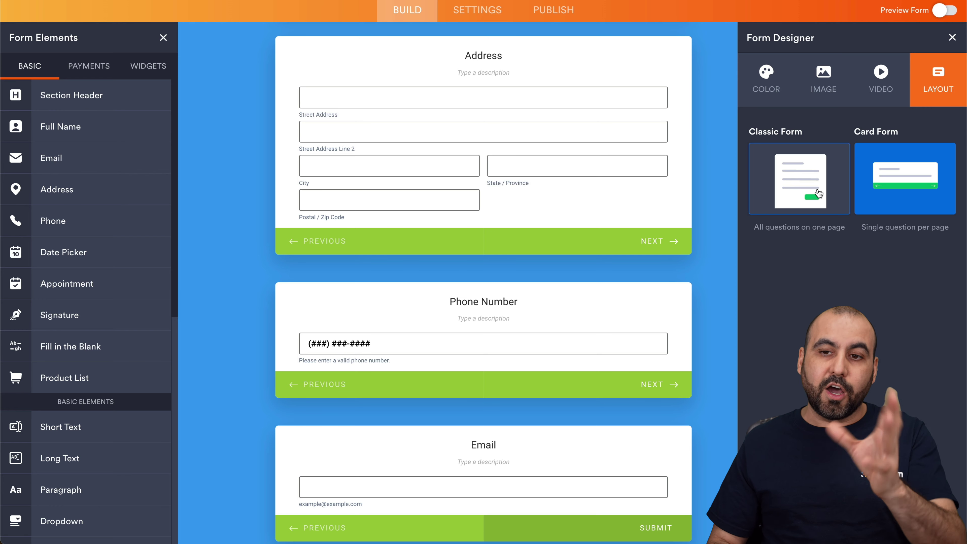
left_click(952, 37)
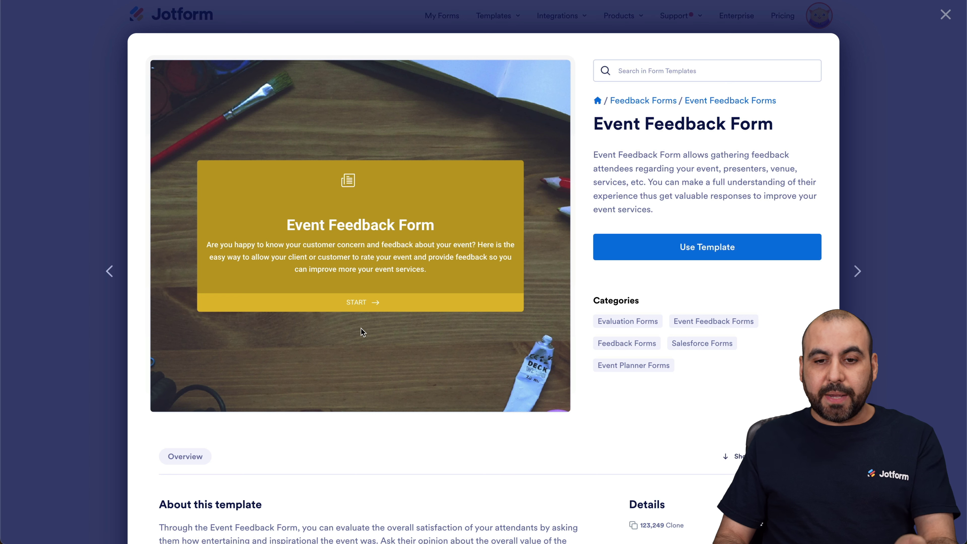
- Try out the Event Feedback Form template's preview, choosing Option 1 as the event and rating it up to the best-part question
left_click(364, 307)
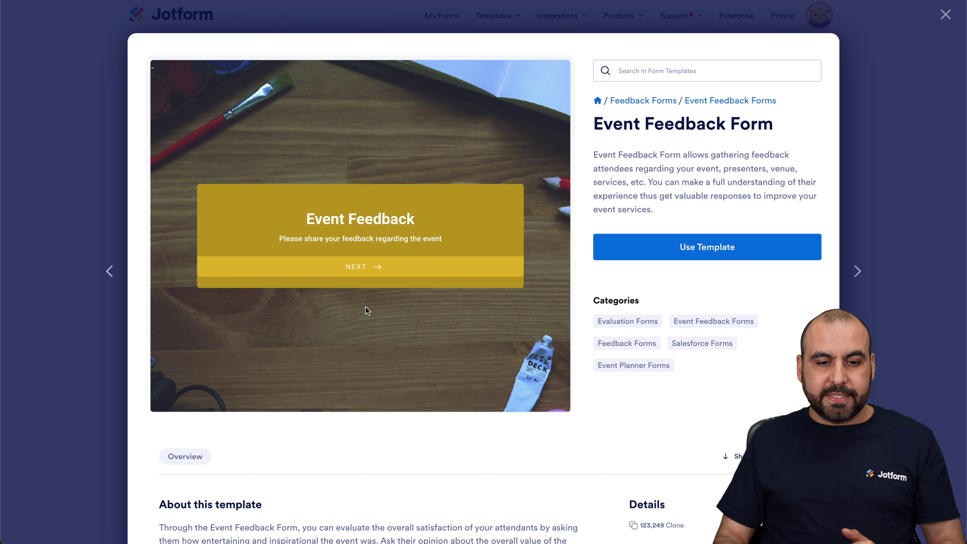
left_click(379, 272)
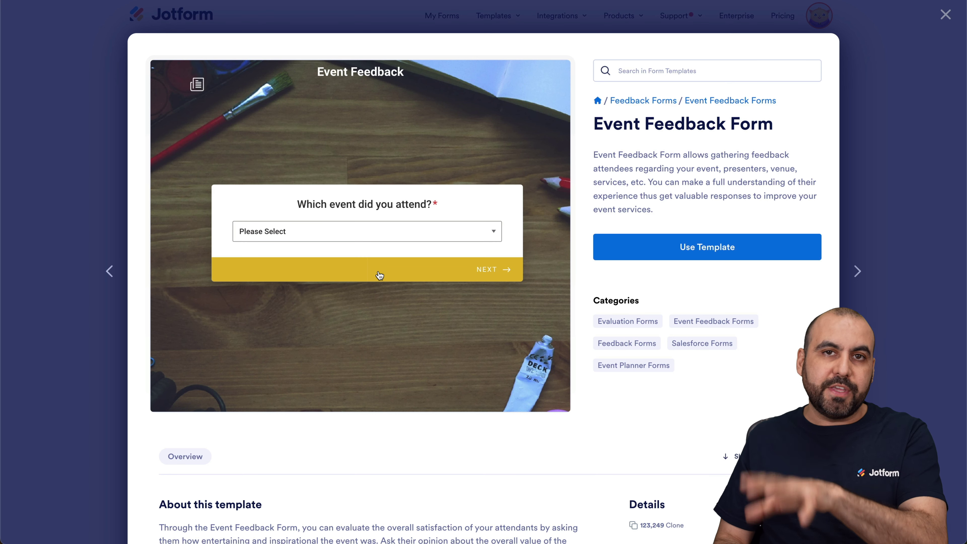
left_click(331, 236)
left_click(330, 272)
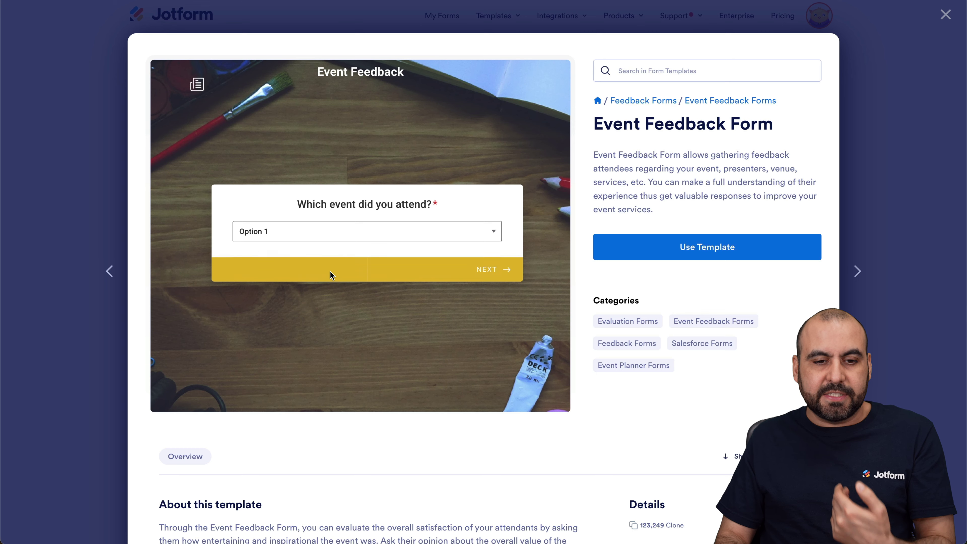
left_click(379, 277)
left_click(379, 220)
left_click(494, 273)
left_click(494, 273)
left_click(463, 221)
left_click(500, 270)
left_click(435, 220)
left_click(493, 270)
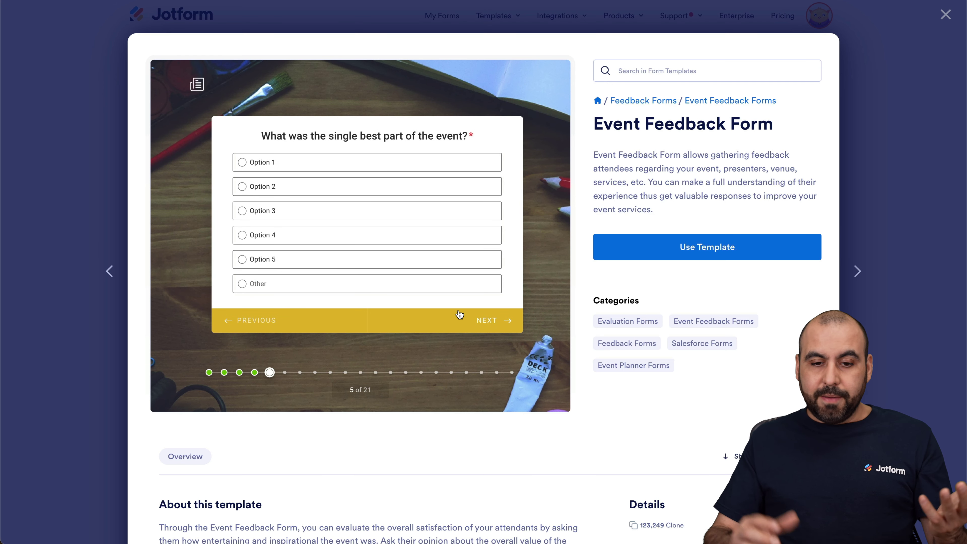
- Create a form from the Event Feedback Form template and look over its first cards
left_click(671, 258)
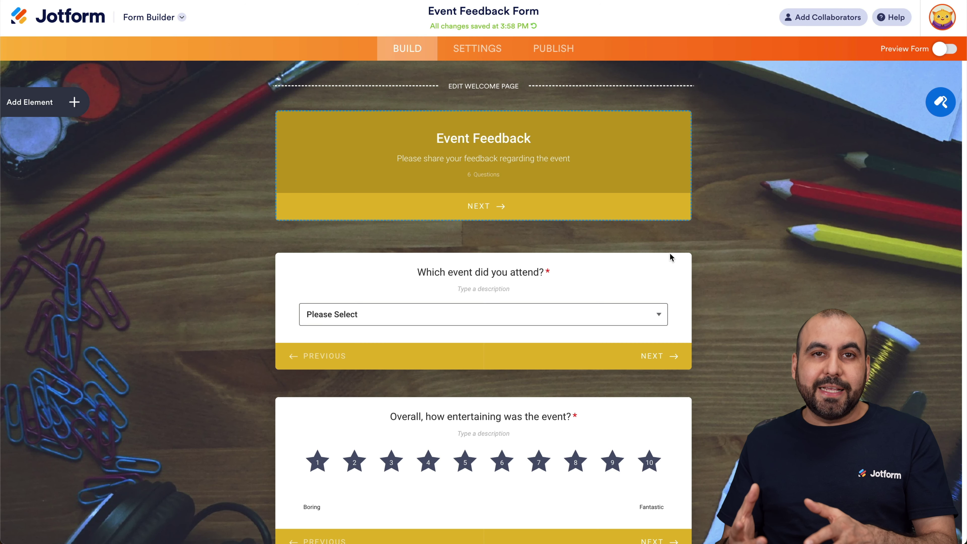
scroll(671, 258, "down", 3)
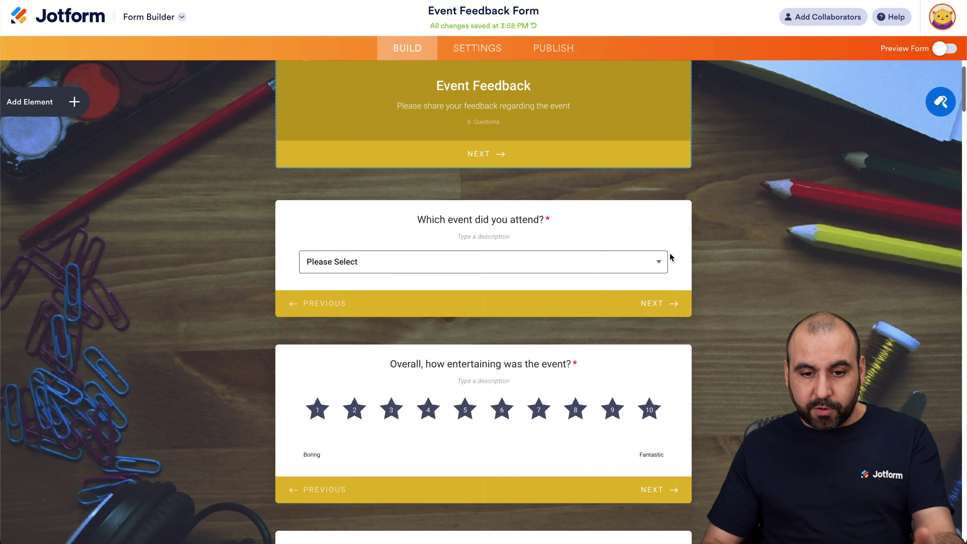
scroll(670, 256, "up", 3)
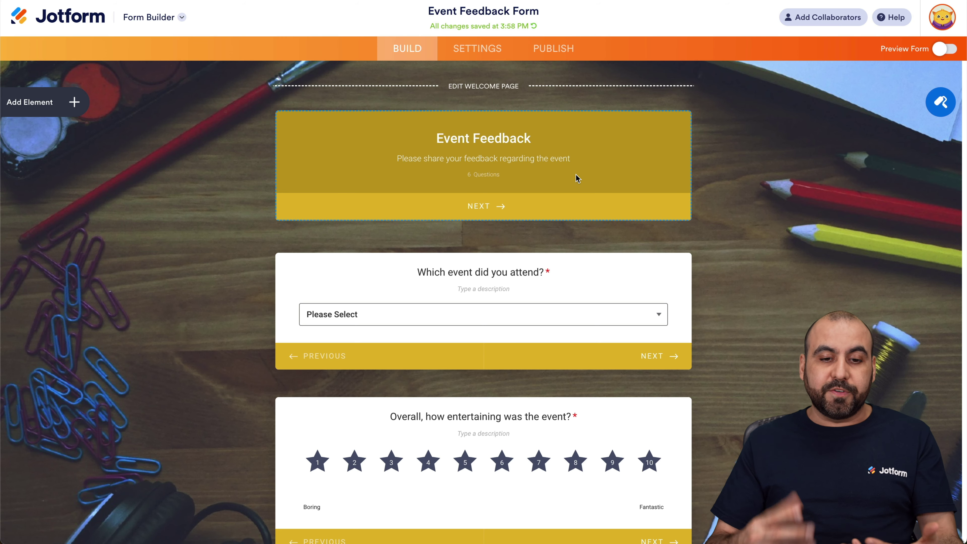
- Delete the question "What was the single best part of the event?" from the Event Feedback Form
scroll(576, 179, "down", 5)
scroll(576, 256, "down", 5)
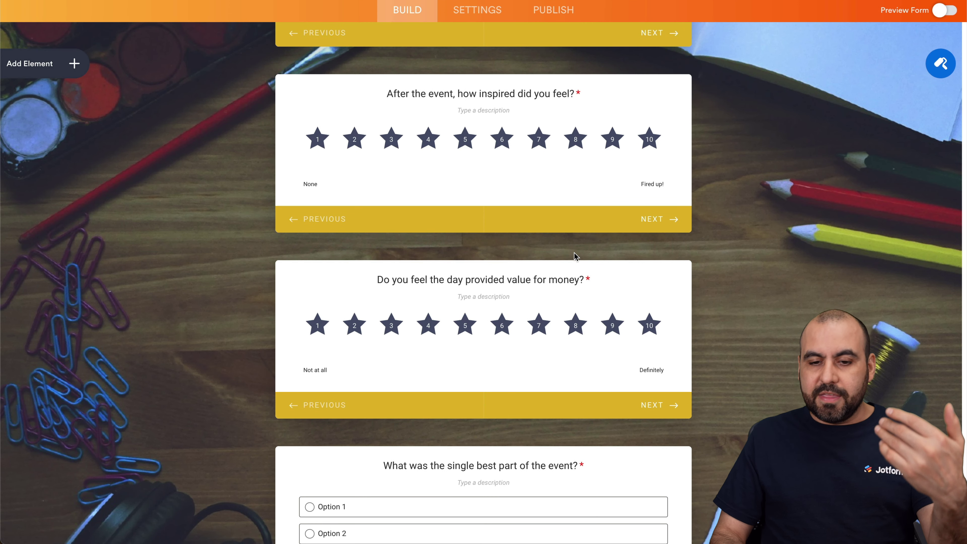
scroll(576, 255, "down", 2)
left_click(631, 362)
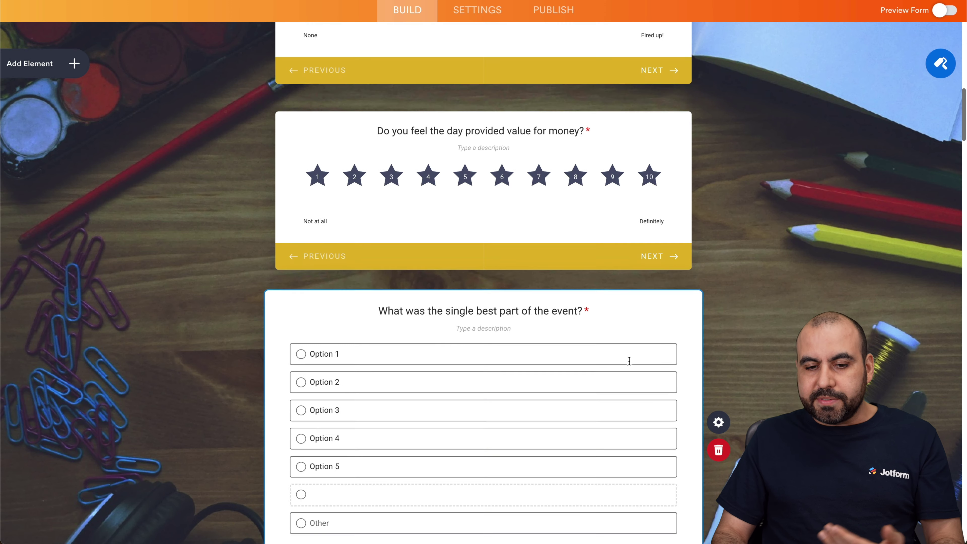
left_click(718, 431)
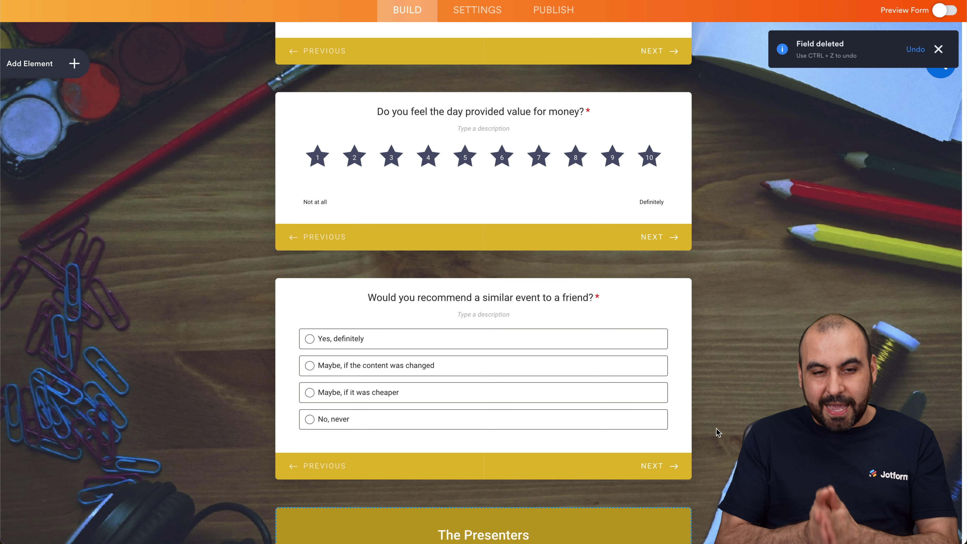
scroll(718, 432, "up", 15)
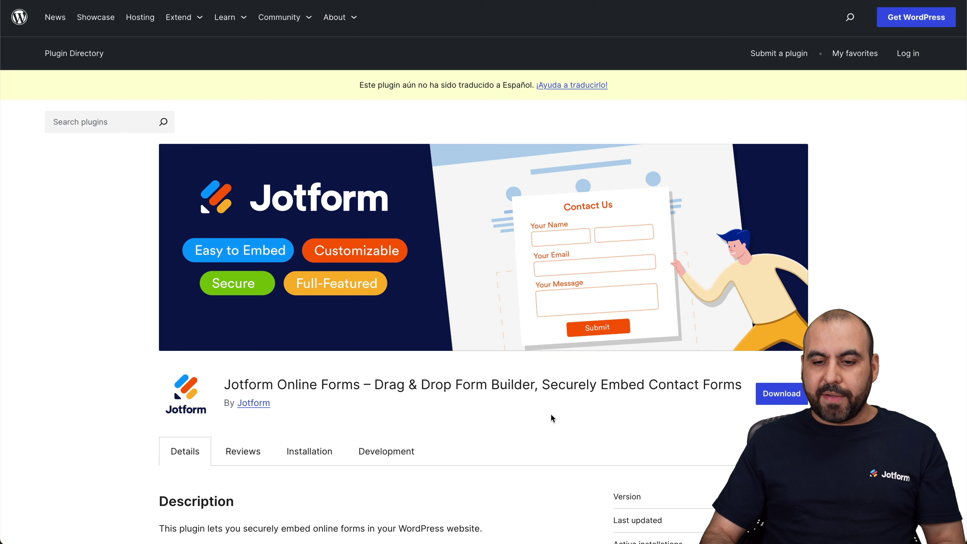
- Download the Jotform Online Forms plugin from the WordPress plugin directory and save embed-form.1.3.2.zip to the Desktop
left_click(774, 394)
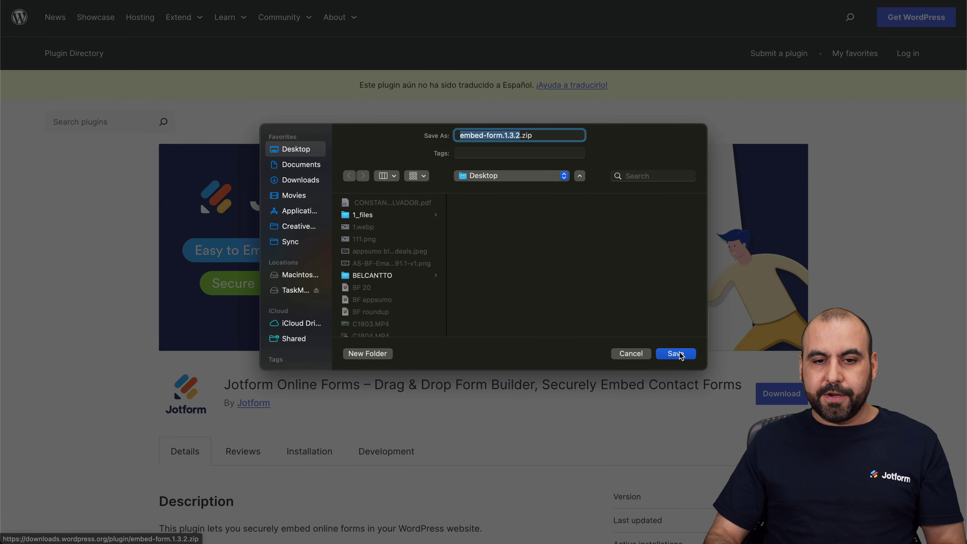
left_click(676, 354)
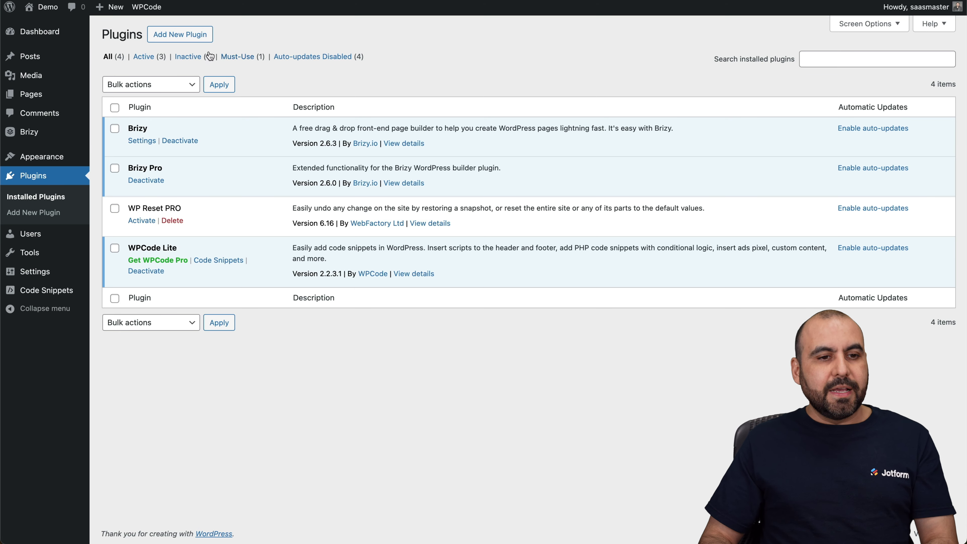
- In the Demo site's WordPress admin, upload embed-form.1.3.2.zip as a new plugin, install it and activate it
left_click(38, 31)
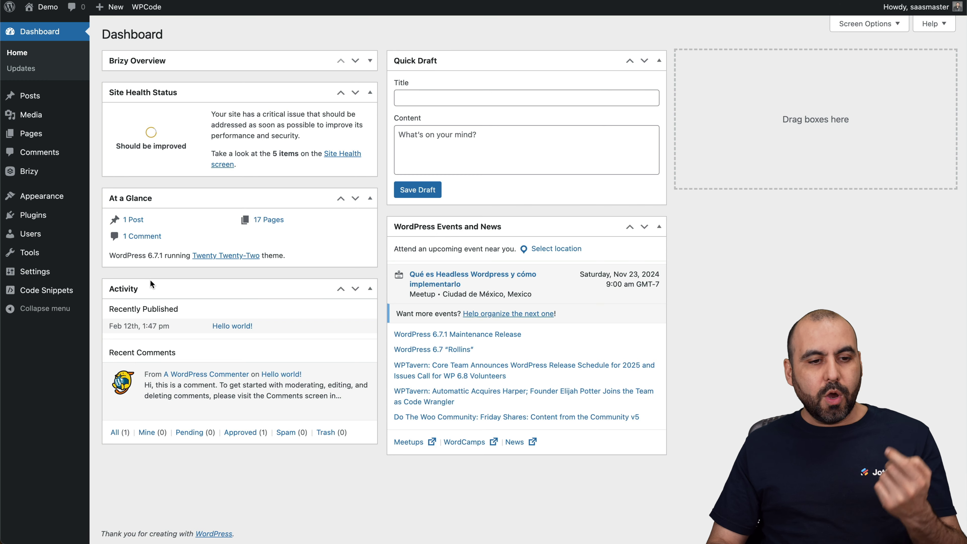
left_click(33, 215)
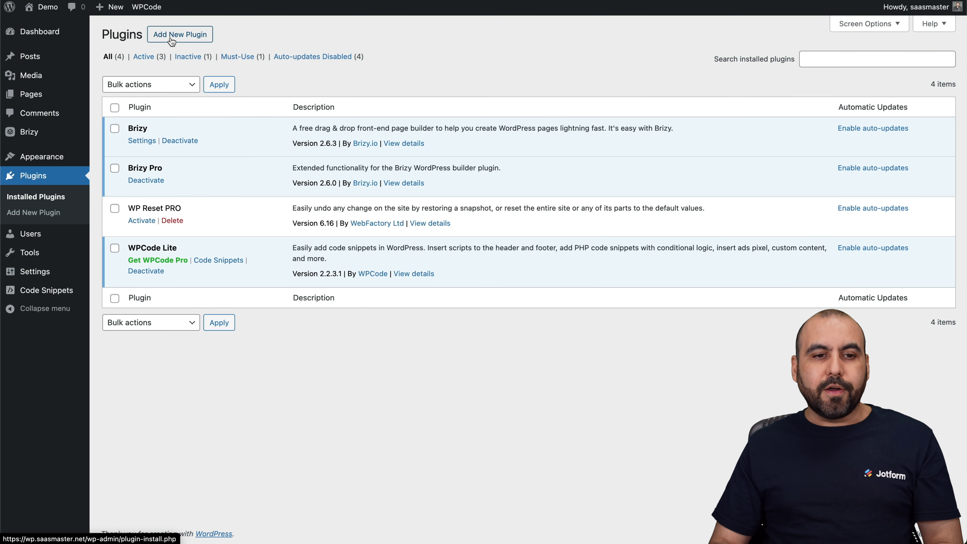
left_click(181, 37)
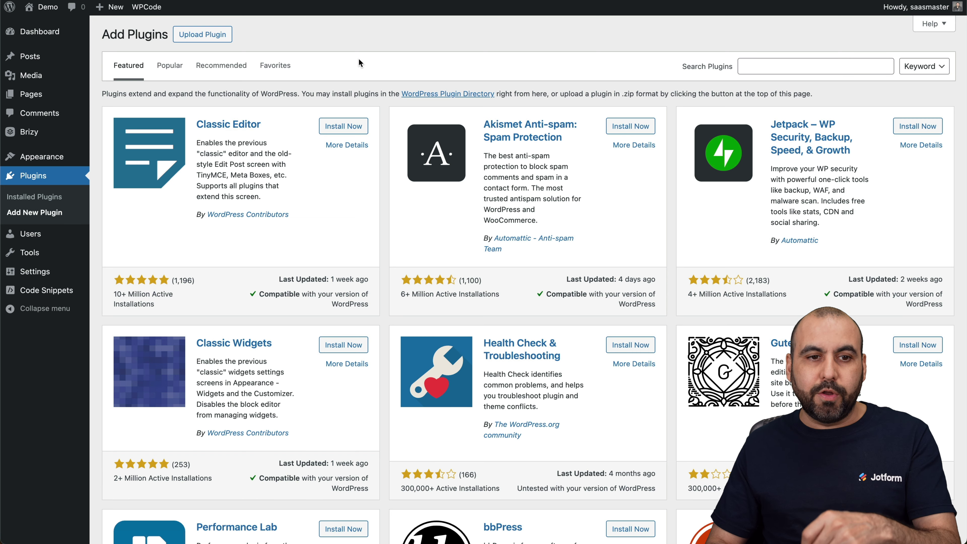
left_click(191, 38)
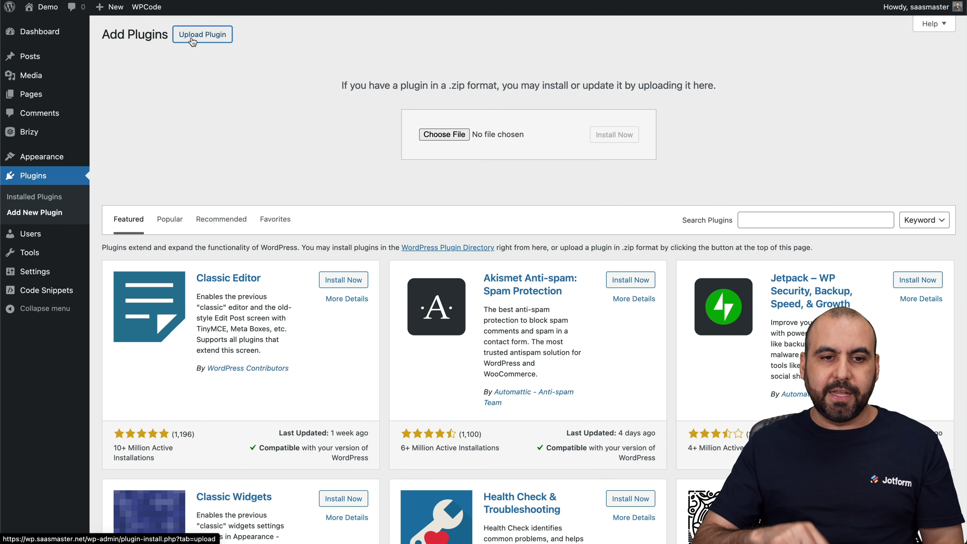
left_click(437, 134)
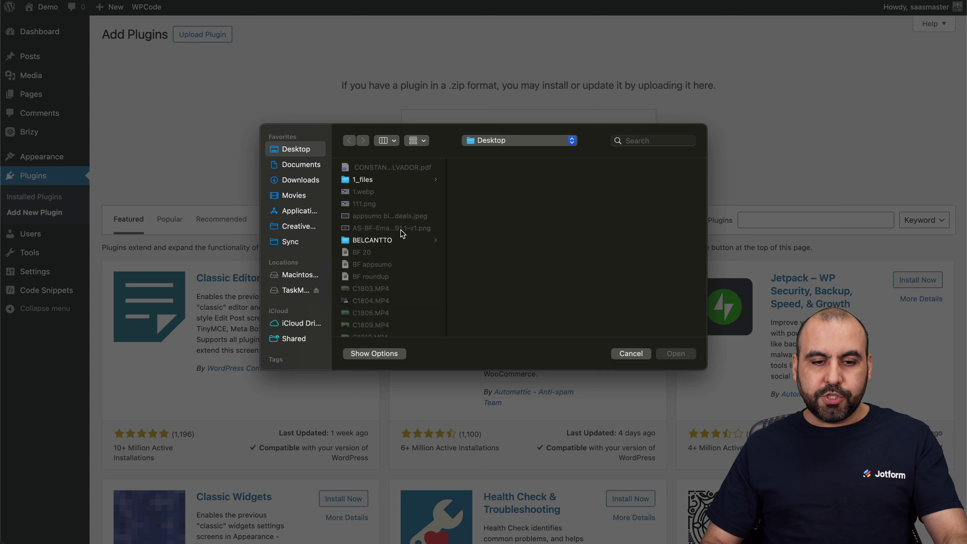
key("e")
left_click(673, 354)
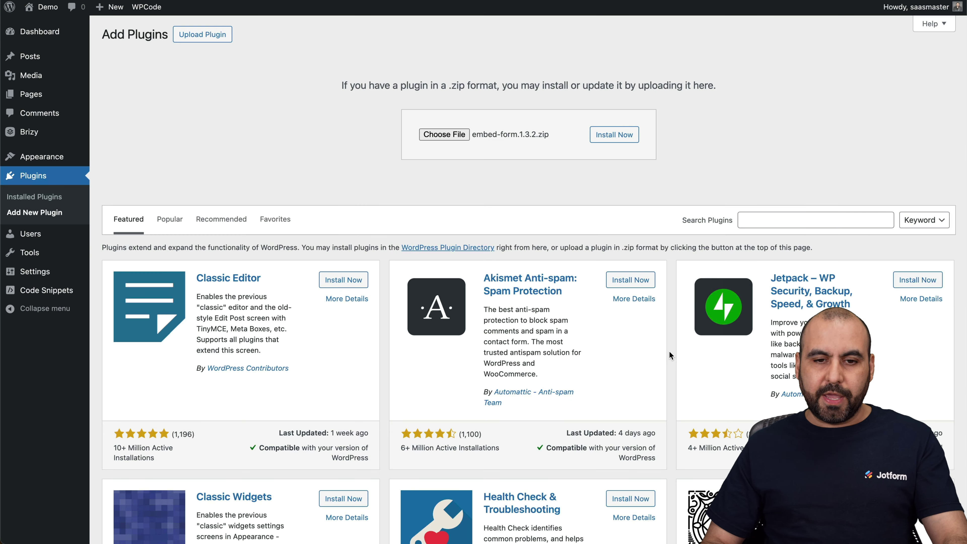
left_click(612, 135)
left_click(151, 113)
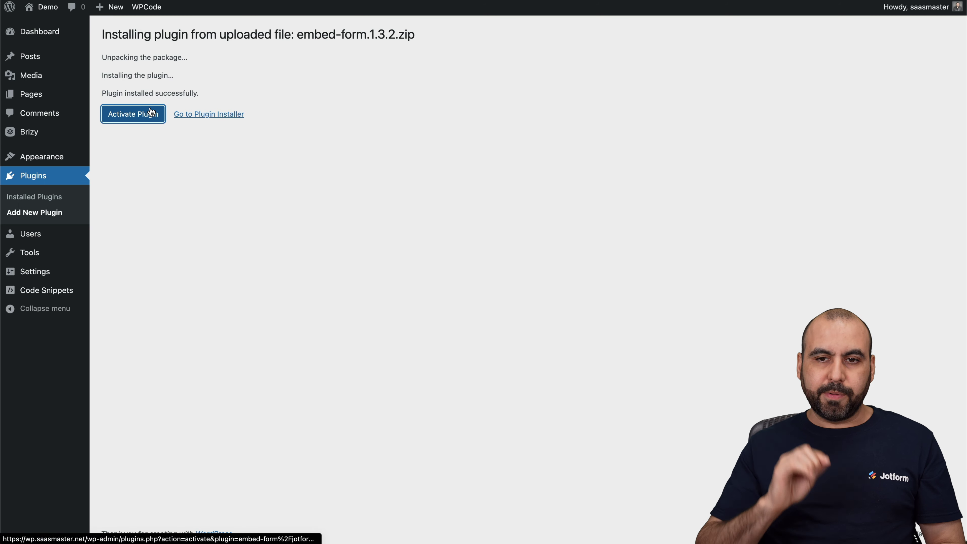
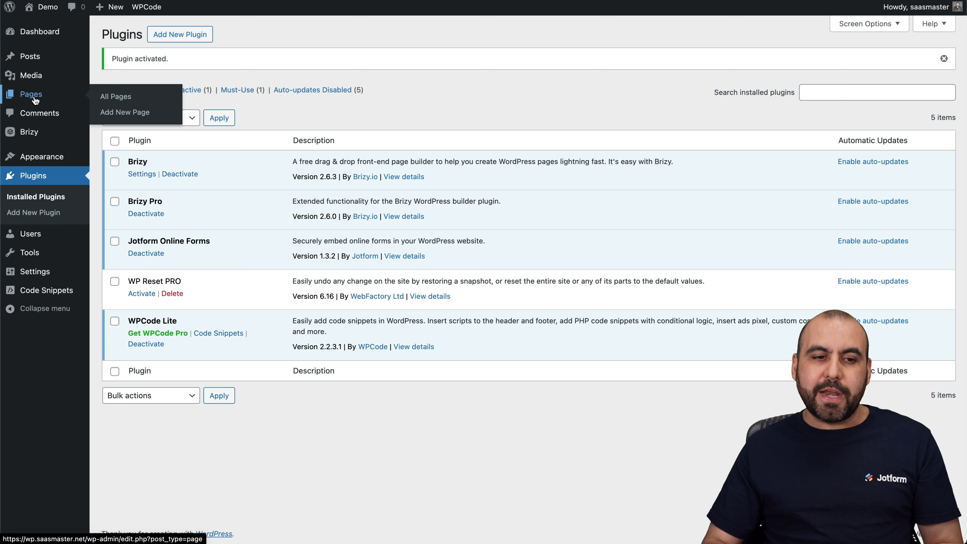
- Create a new WordPress page titled "FORM" and add a Classic block to it
left_click(35, 100)
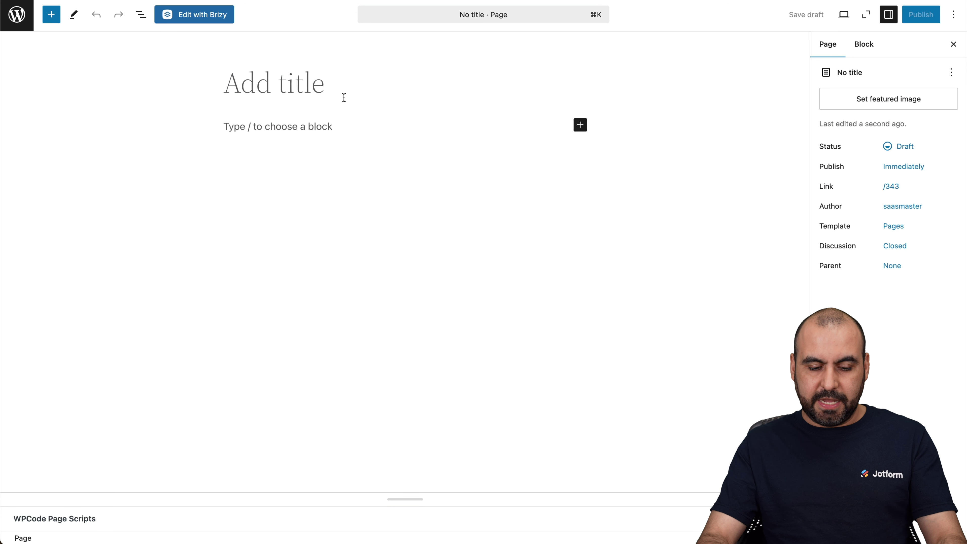
type("FORM")
left_click(331, 131)
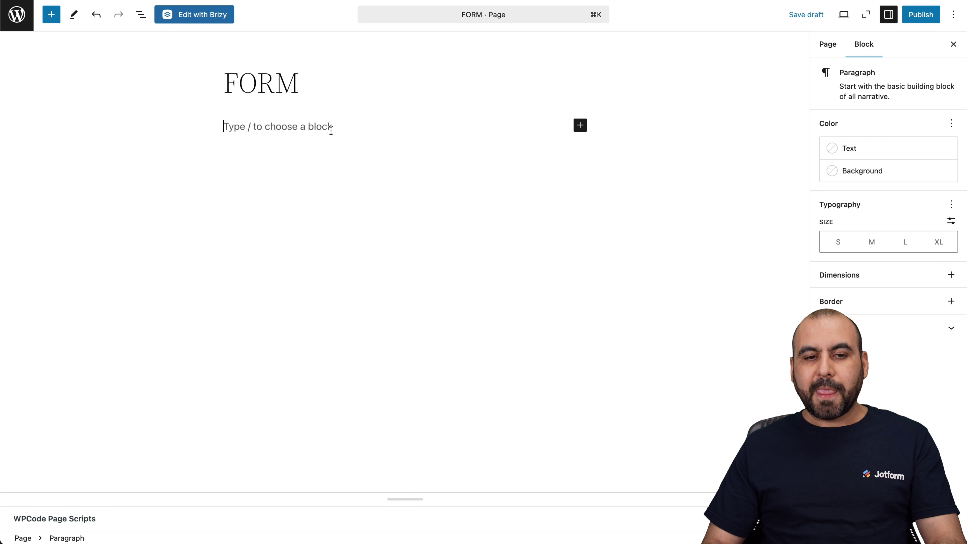
left_click(580, 125)
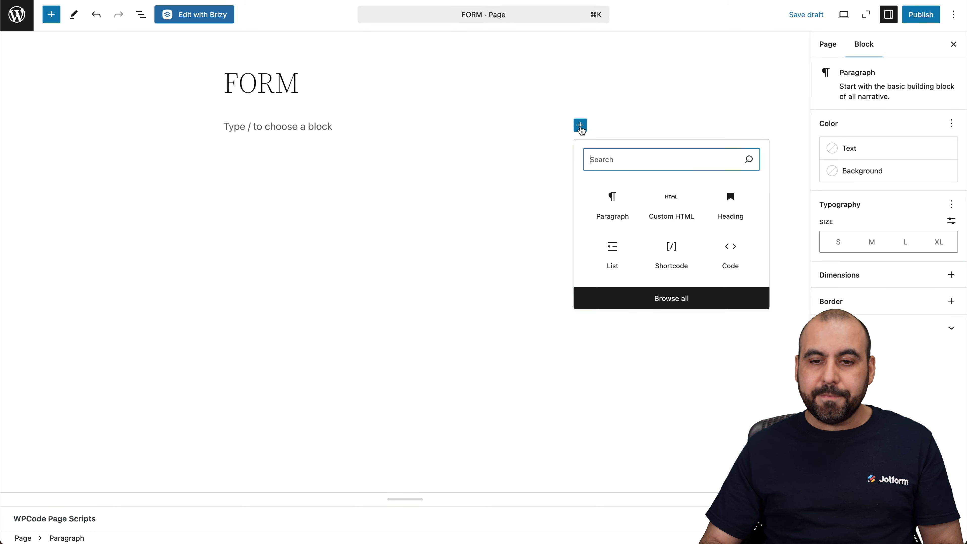
type("clas")
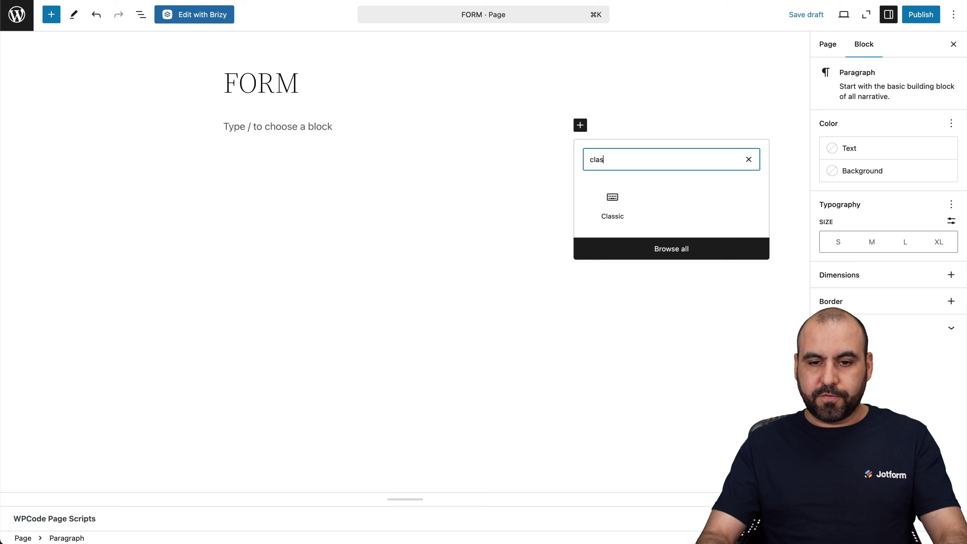
left_click(616, 203)
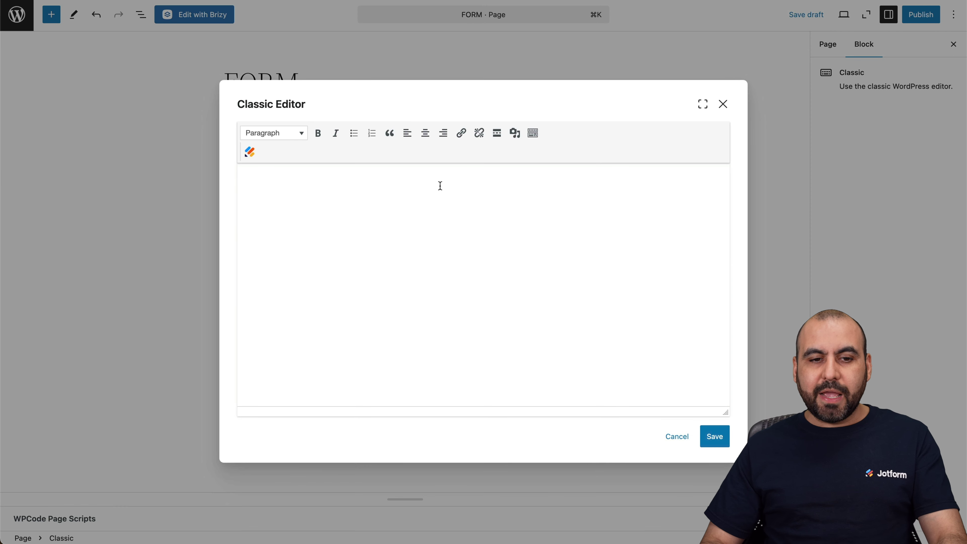
- Insert the Event Feedback Form from Jotform into the Classic block and save the block's content
left_click(251, 152)
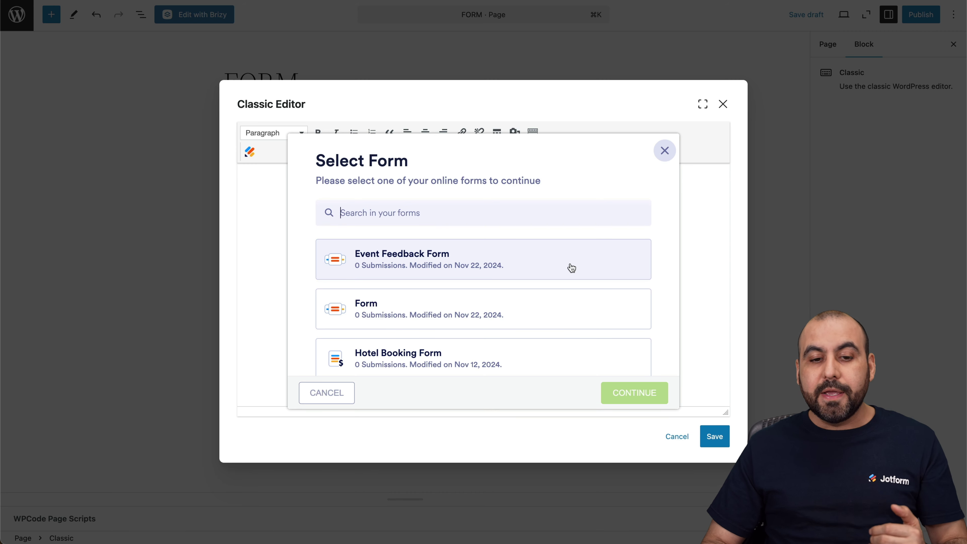
scroll(570, 268, "down", 1)
scroll(570, 268, "up", 1)
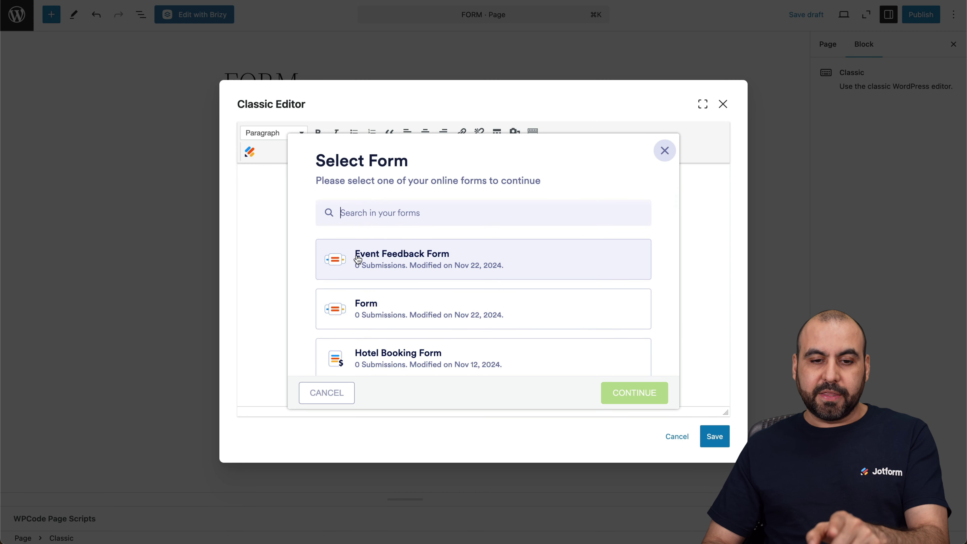
left_click(470, 265)
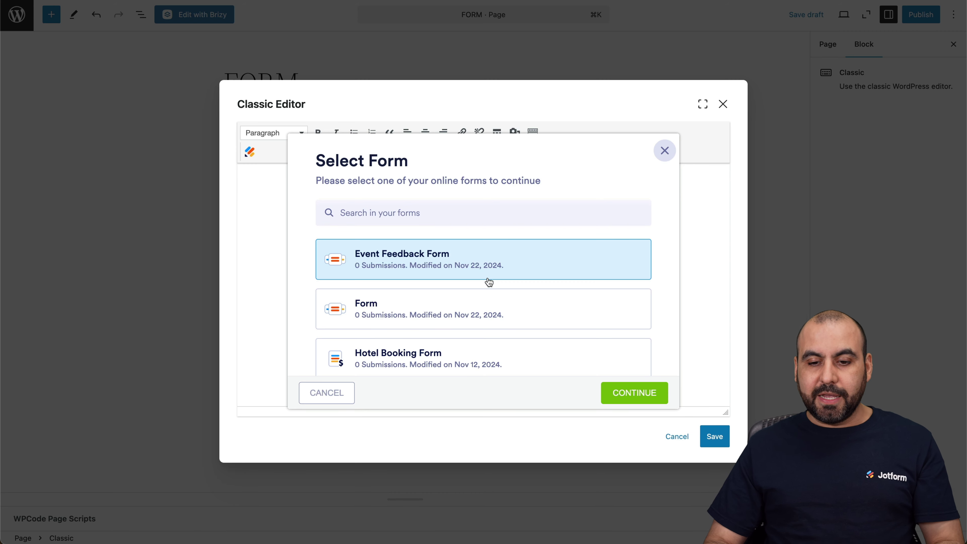
left_click(636, 395)
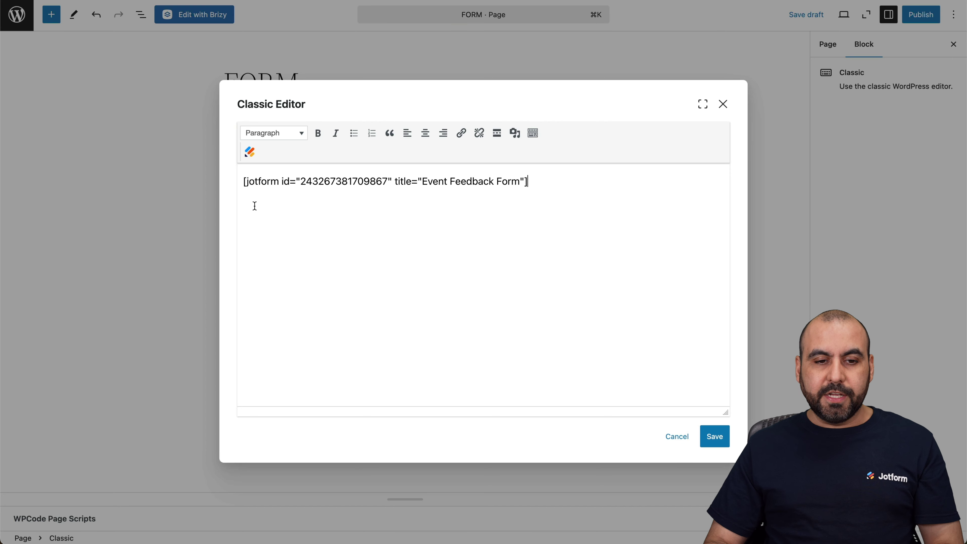
left_click(709, 442)
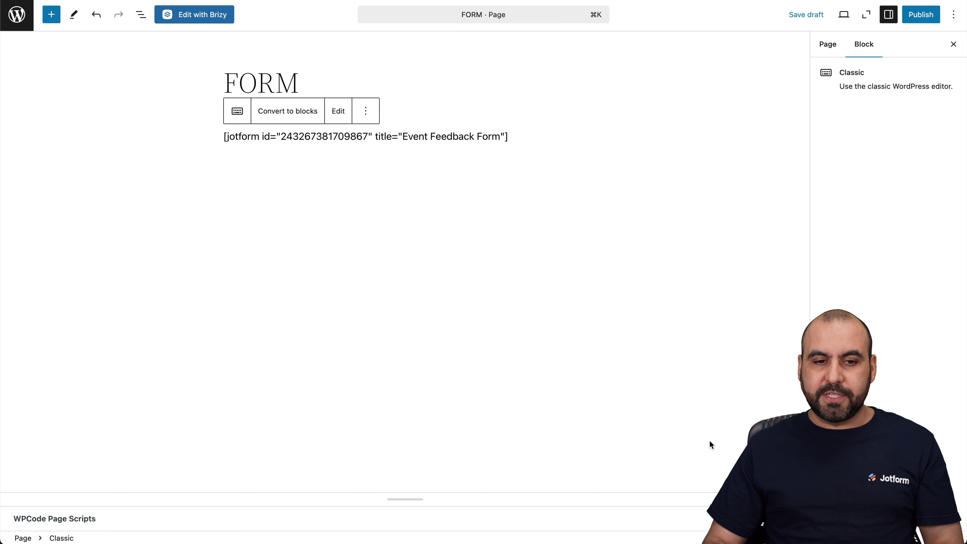
- Publish the FORM page and open the live page
left_click(922, 15)
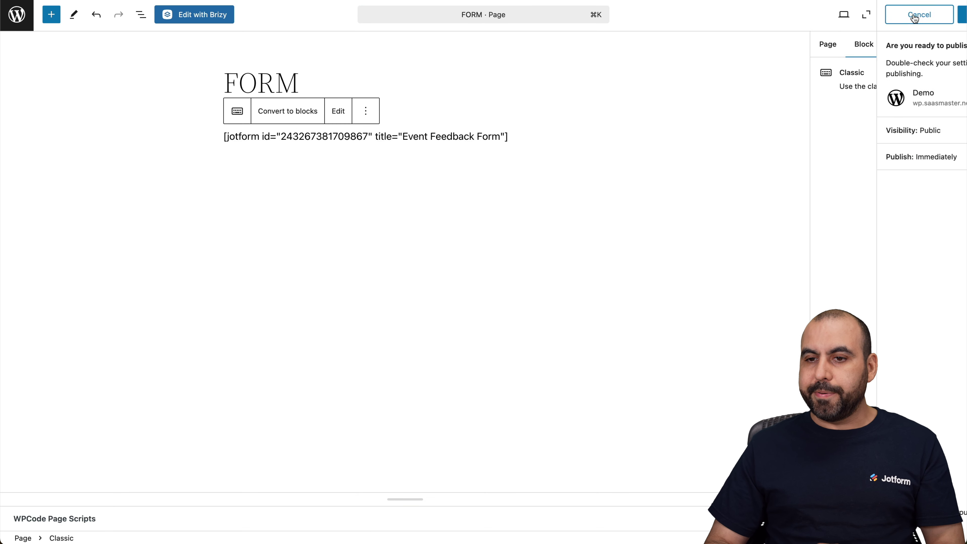
left_click(922, 14)
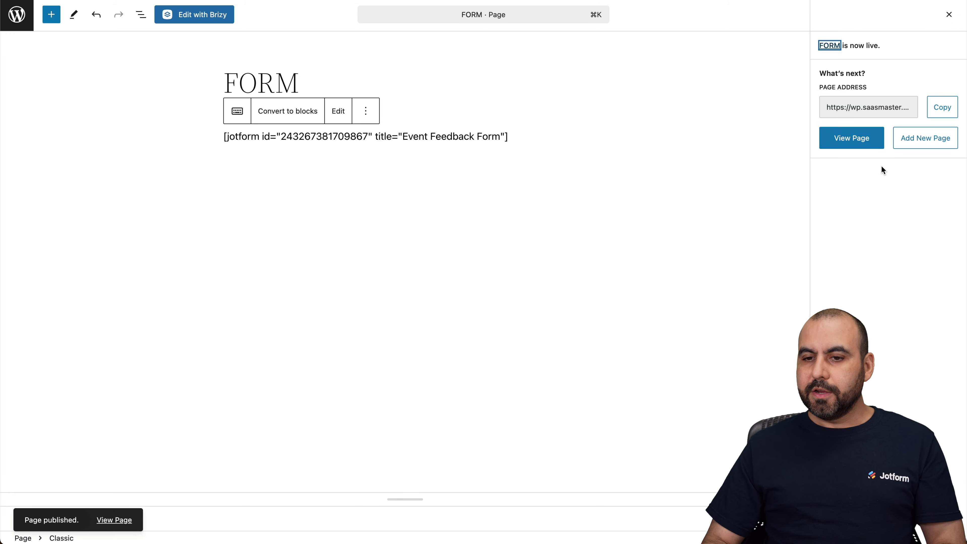
left_click(864, 138)
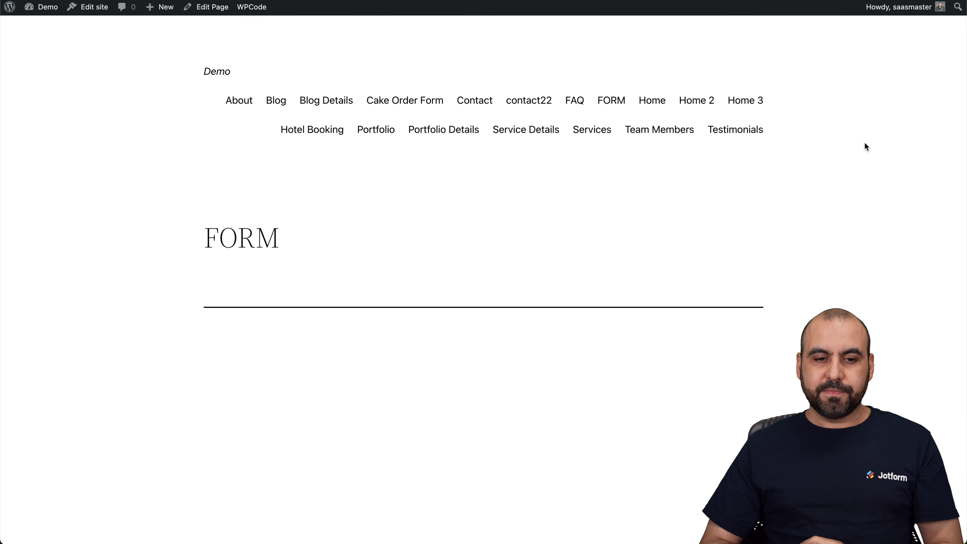
- Try out the embedded Event Feedback Form on the live page up to the question about how entertaining the event was
scroll(865, 143, "down", 7)
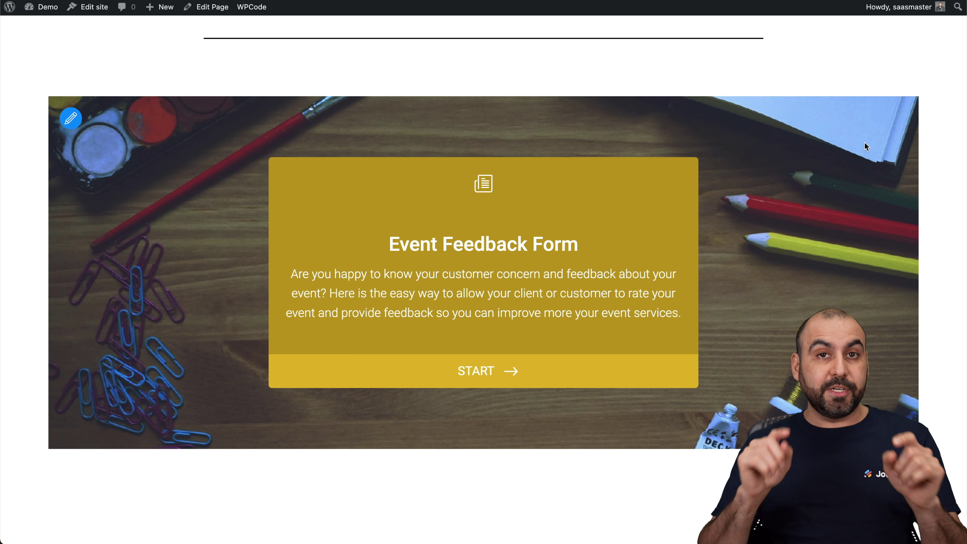
left_click(510, 365)
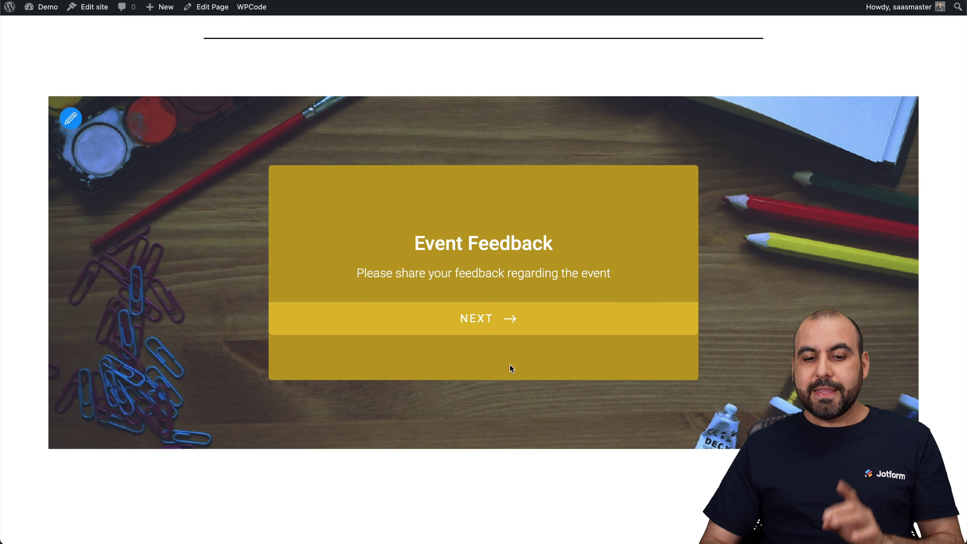
left_click(507, 317)
left_click(522, 274)
left_click(467, 322)
left_click(661, 329)
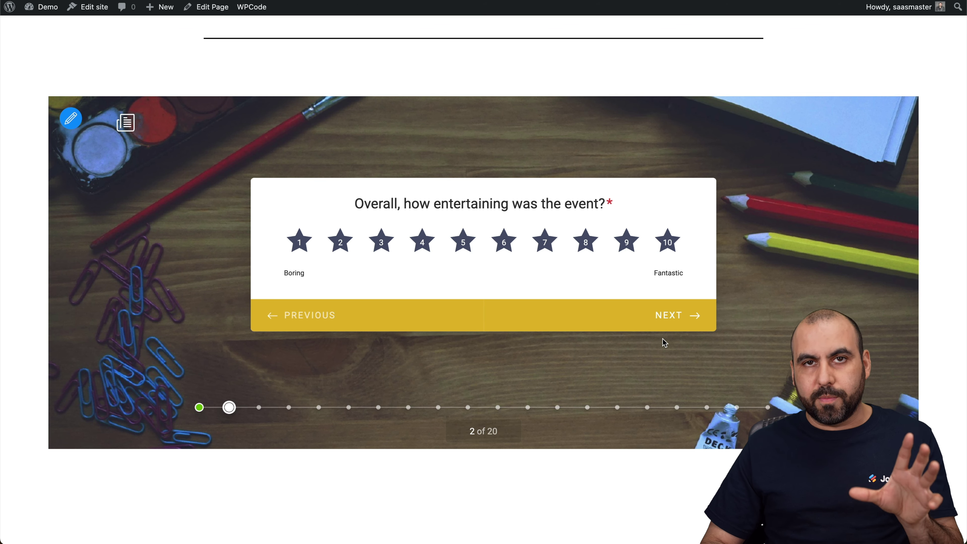
left_click(628, 244)
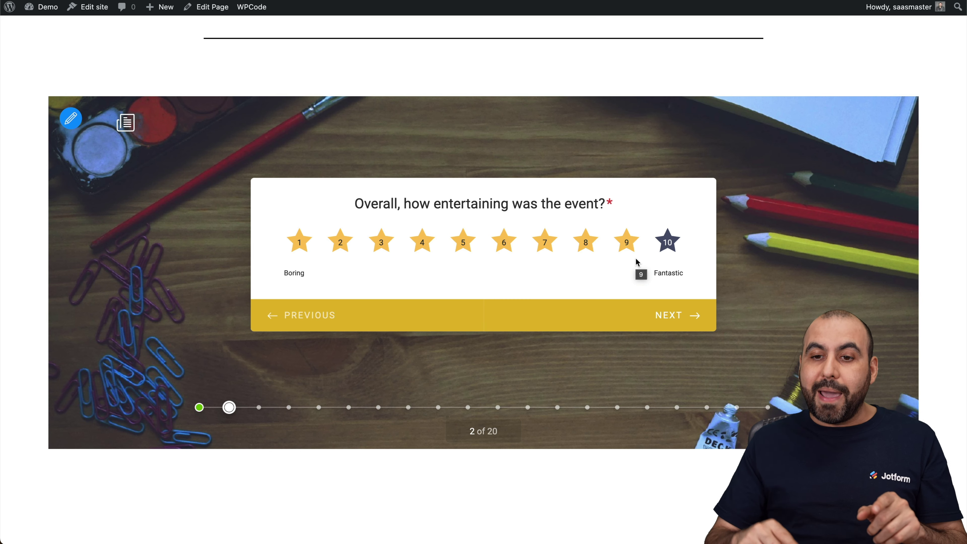
scroll(766, 156, "down", 1)
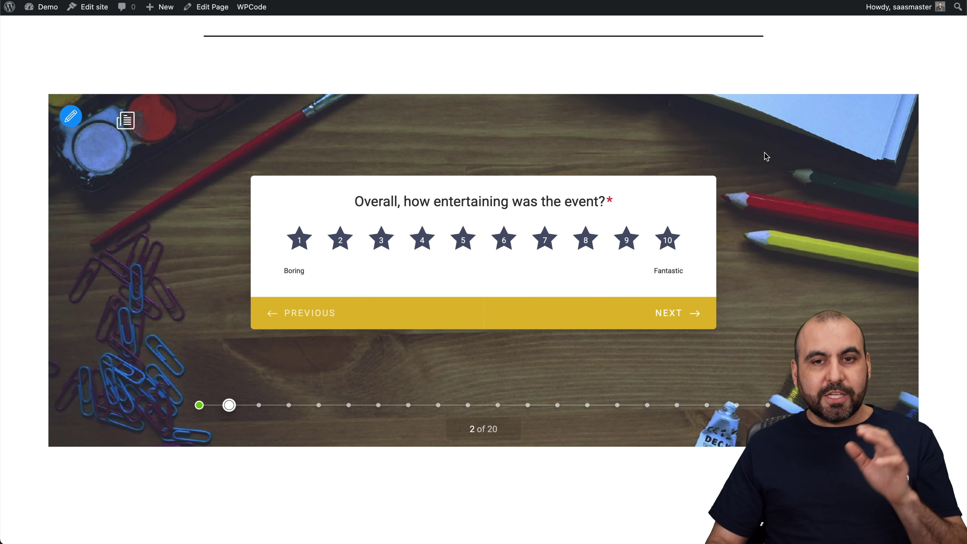
scroll(766, 156, "up", 7)
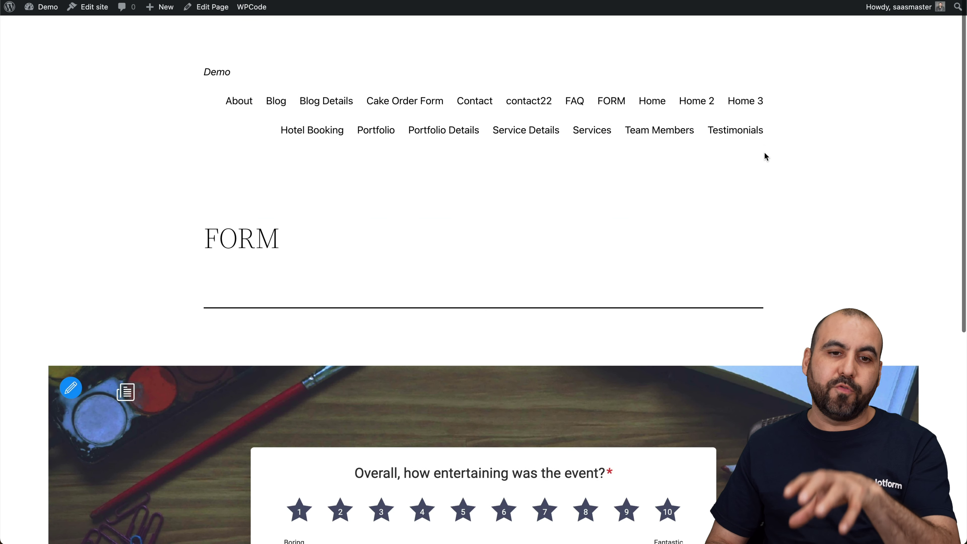
- Deactivate the Jotform Online Forms plugin and delete it from the site's installed plugins
left_click(14, 12)
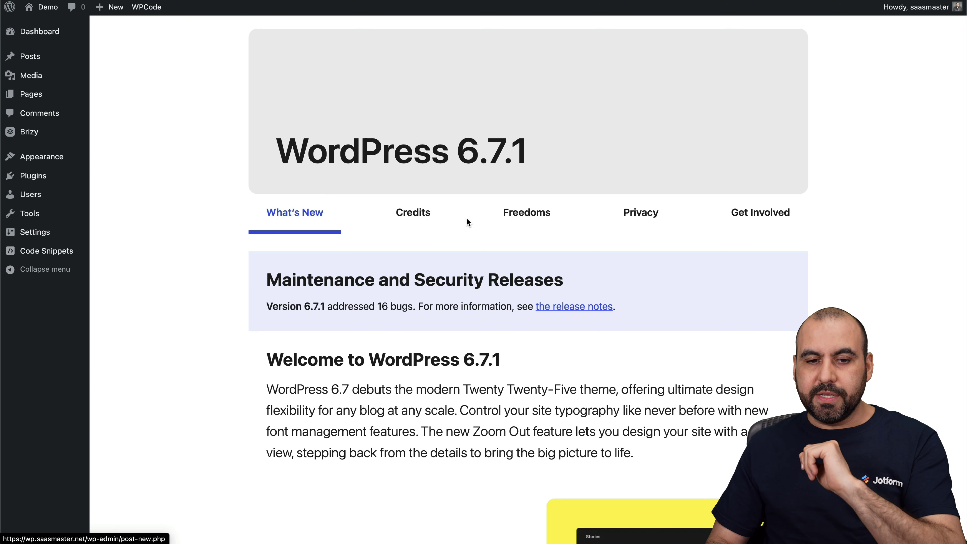
left_click(60, 182)
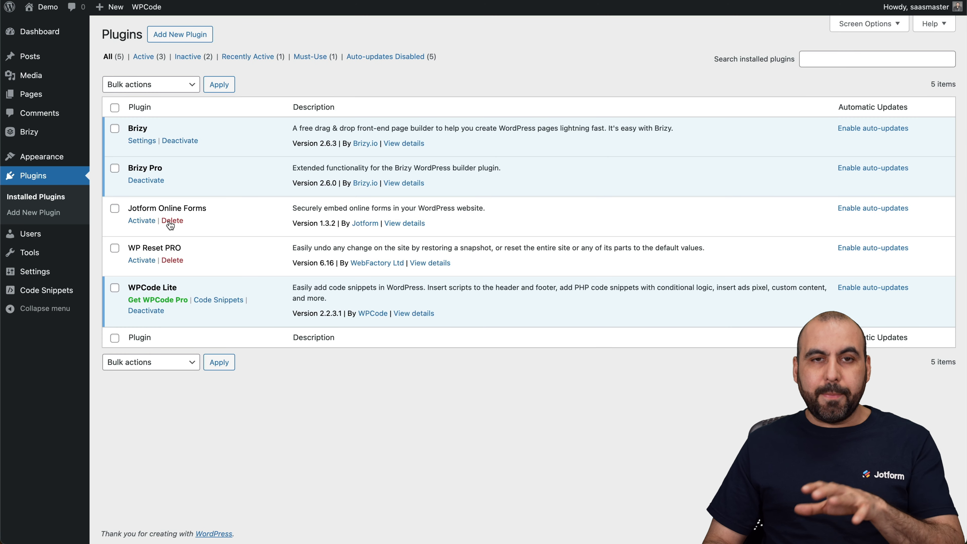
left_click(171, 223)
left_click(576, 53)
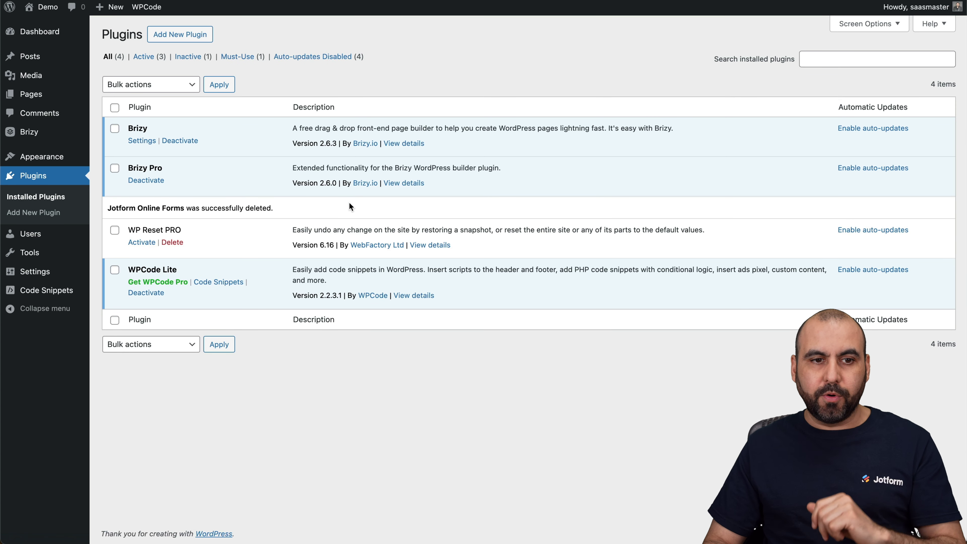
- Search the plugins available to add for "jotform" and install Jotform Online Forms – Drag & Drop Form Builder
left_click(182, 36)
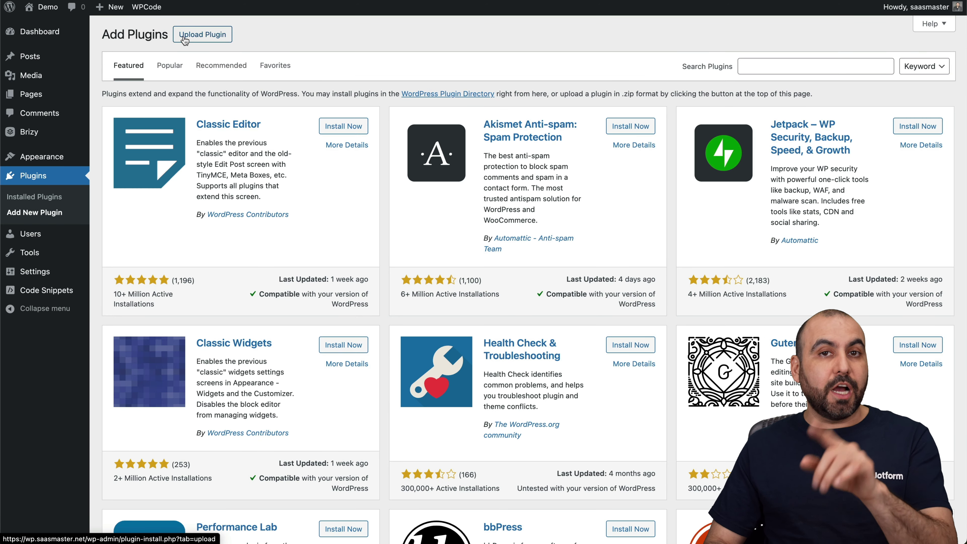
left_click(762, 71)
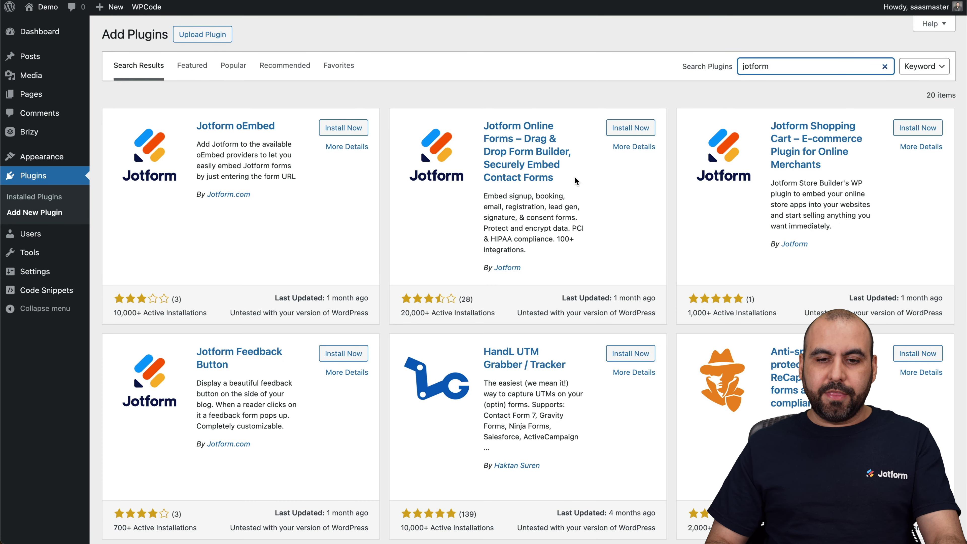
left_click(637, 129)
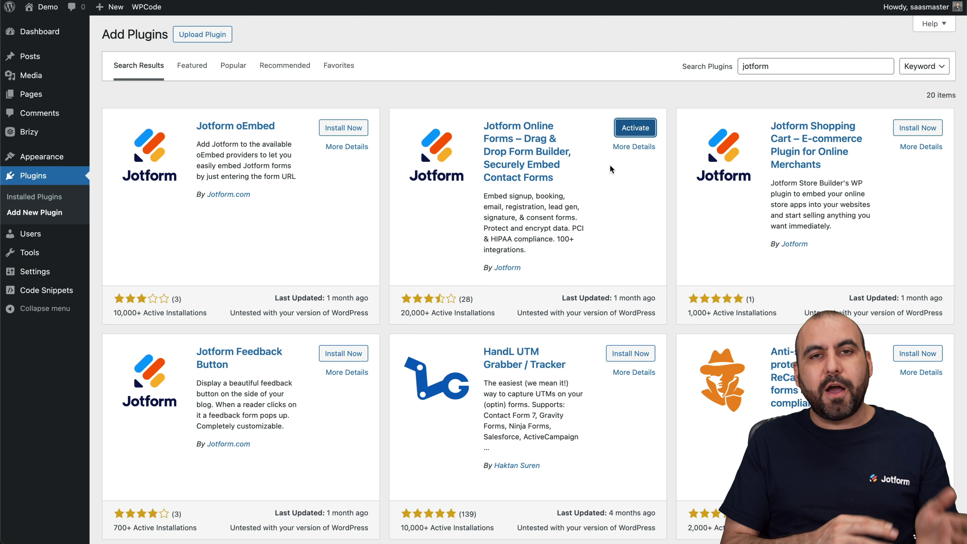
- Activate the Jotform Online Forms plugin and create a new page titled "form2"
left_click(626, 130)
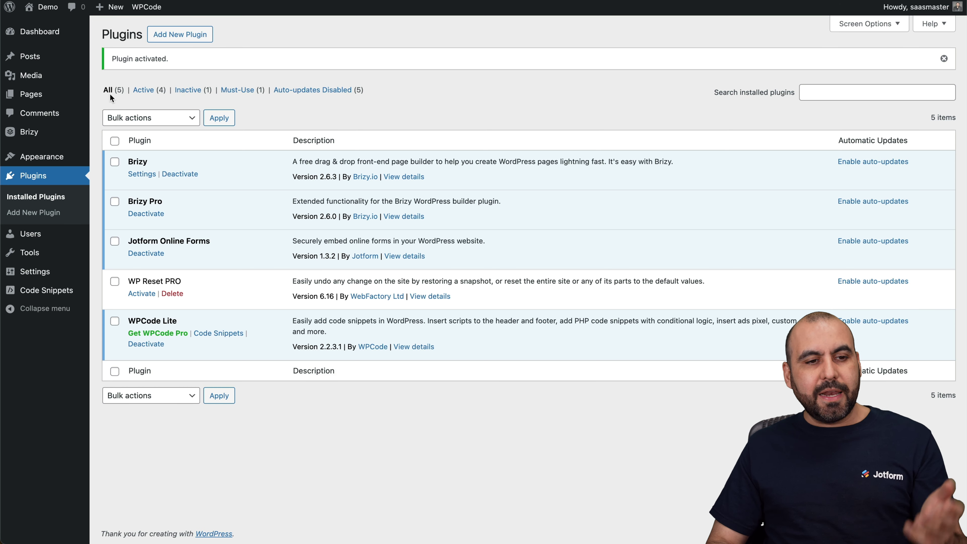
left_click(31, 94)
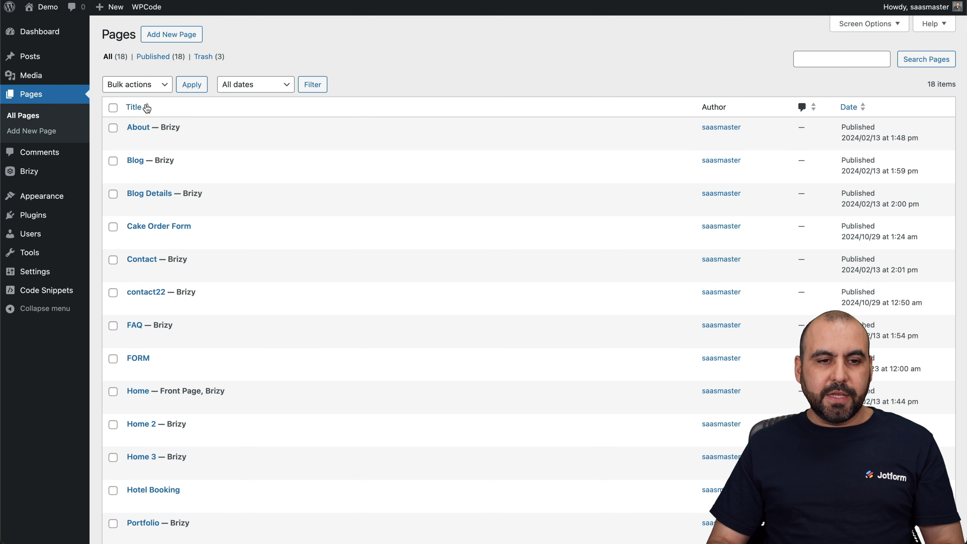
left_click(172, 35)
type("form2")
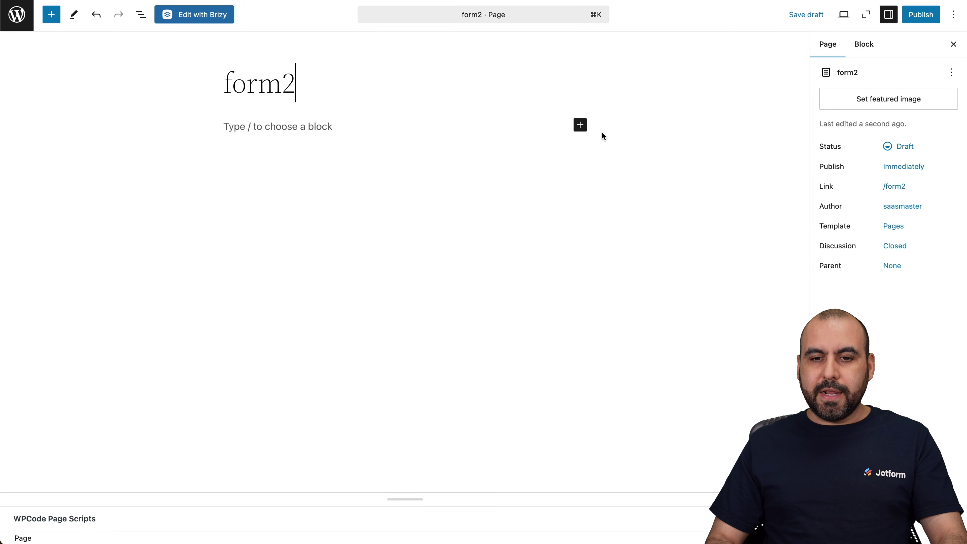
- Add a Classic block to the form2 page, insert the Event Feedback Form through the Jotform plugin, and save the block
left_click(580, 125)
type("cla")
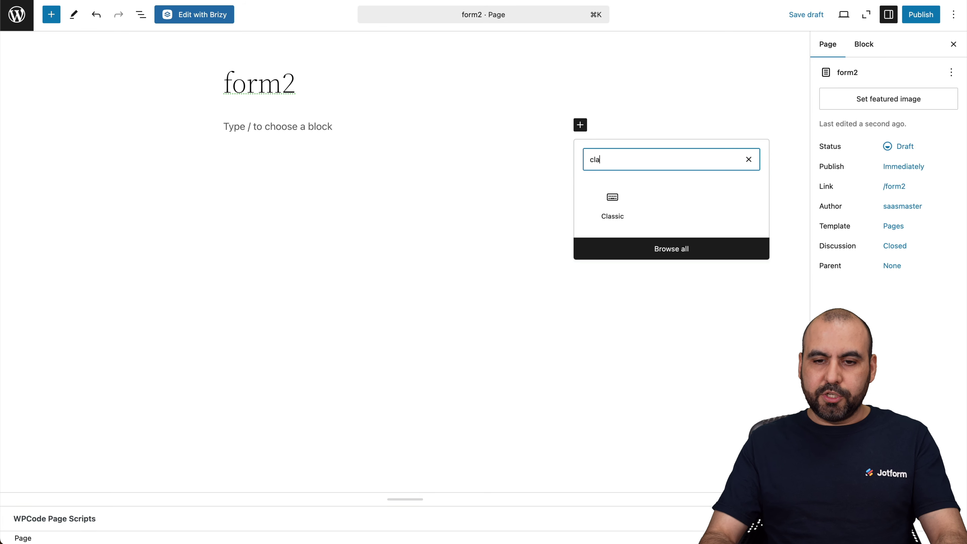
left_click(609, 207)
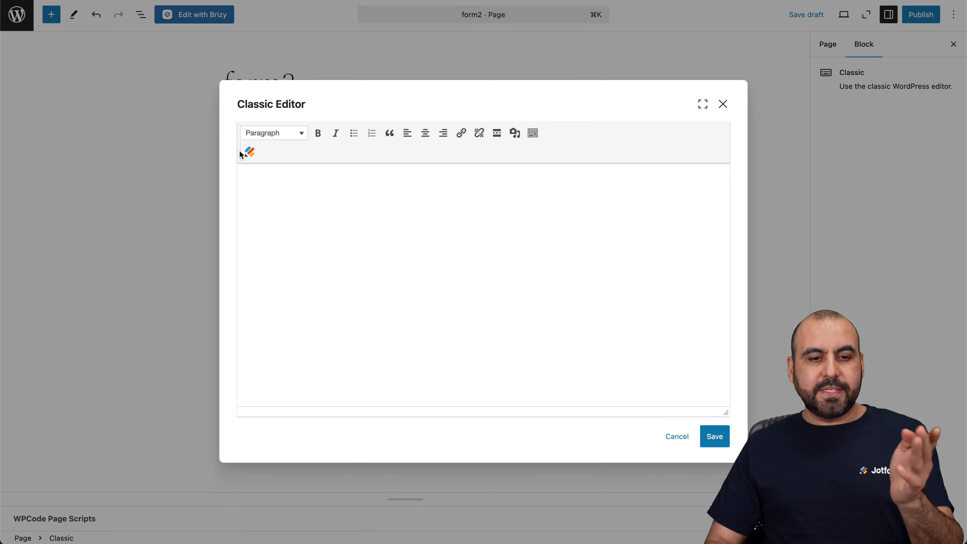
left_click(248, 152)
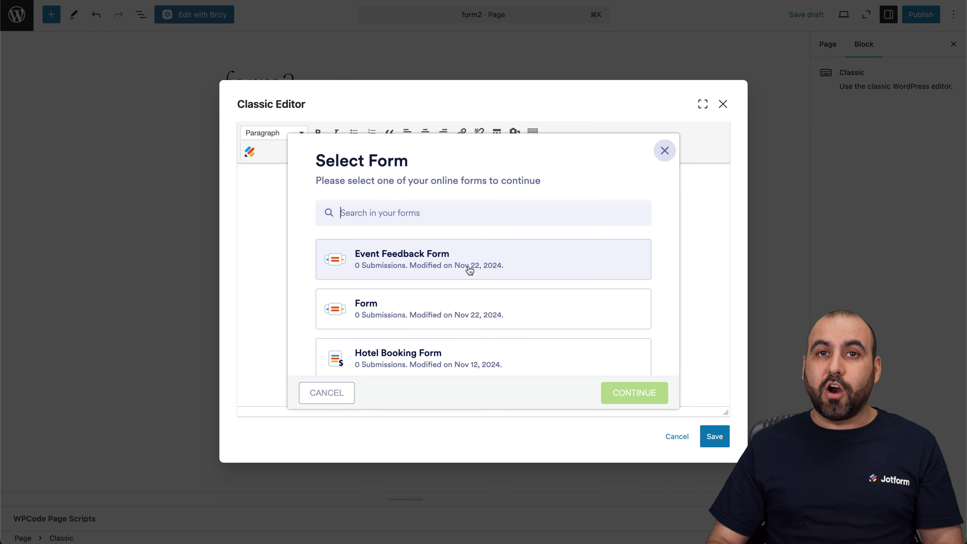
left_click(470, 270)
left_click(615, 388)
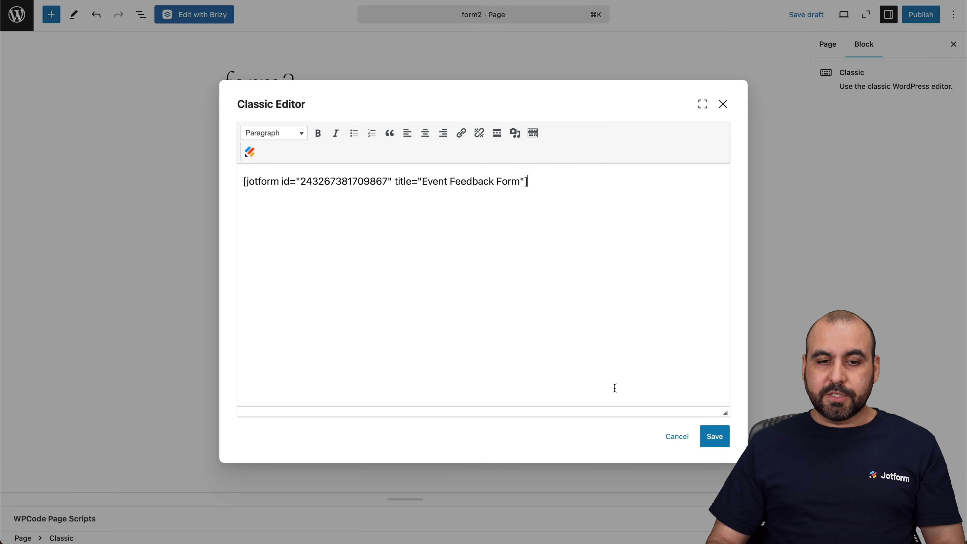
left_click(716, 435)
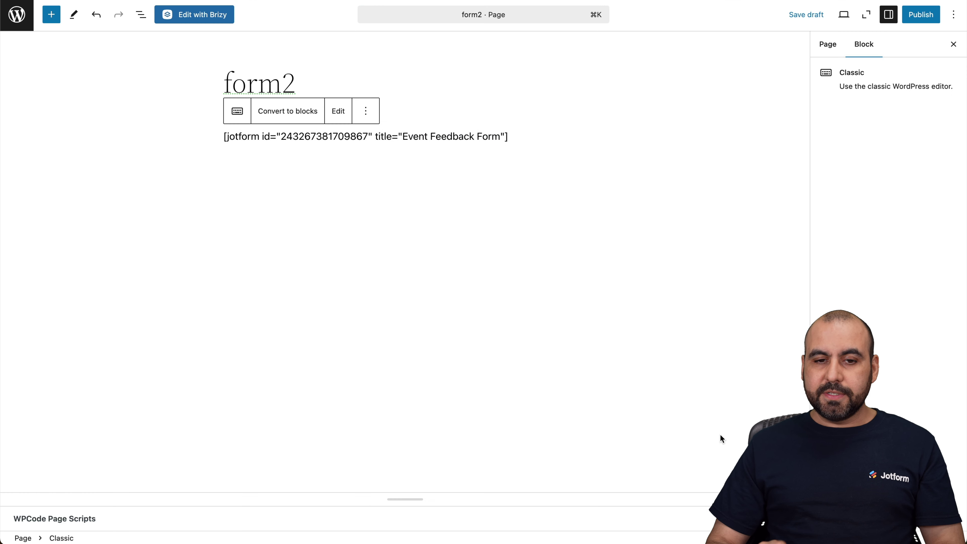
- Publish the form2 page and check the embedded Event Feedback Form on the live page
left_click(917, 18)
left_click(920, 18)
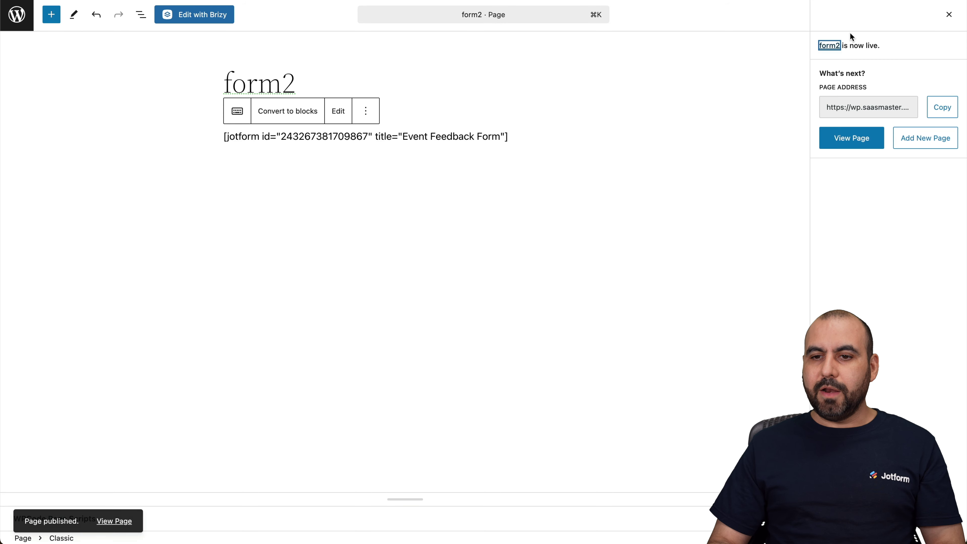
left_click(855, 136)
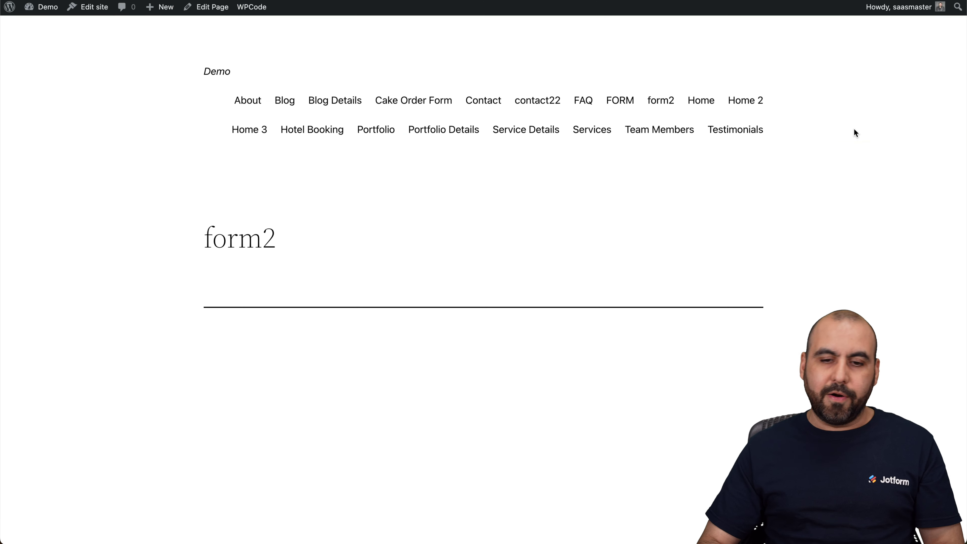
scroll(622, 347, "down", 7)
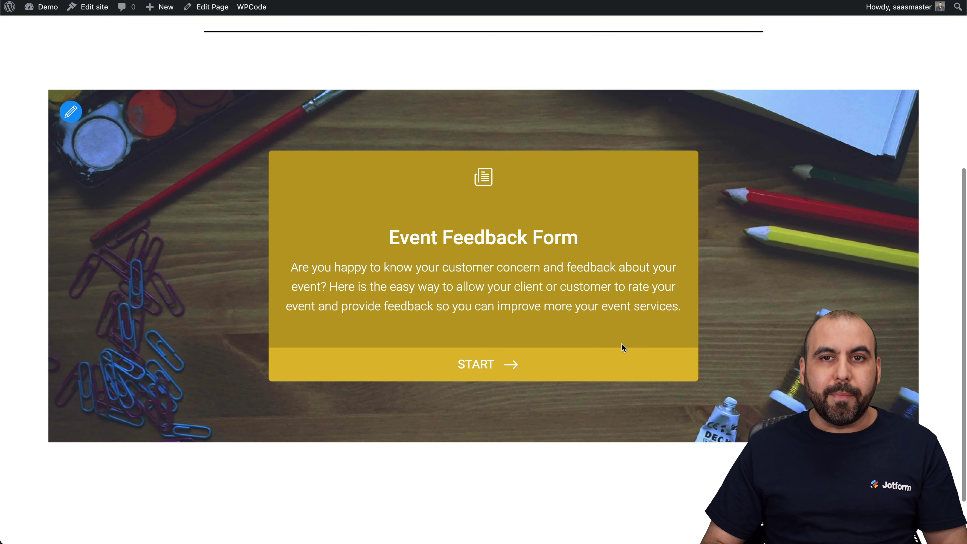
scroll(624, 347, "up", 7)
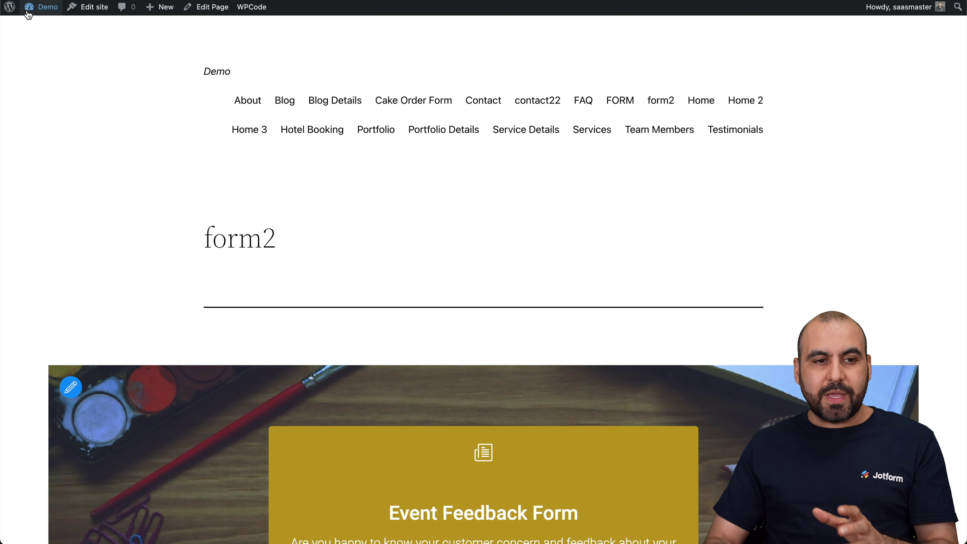
- Return to the site's installed plugins and deactivate Jotform Online Forms
left_click(28, 15)
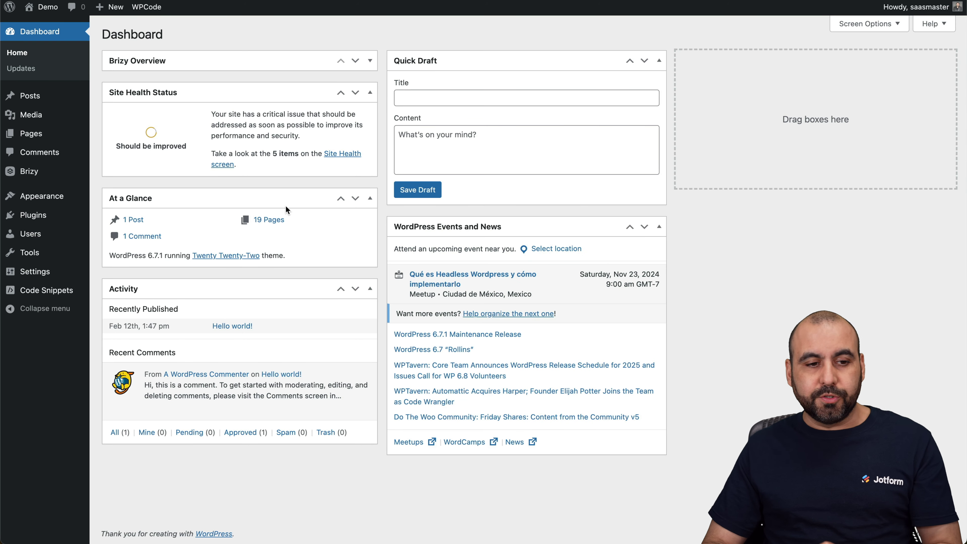
left_click(33, 215)
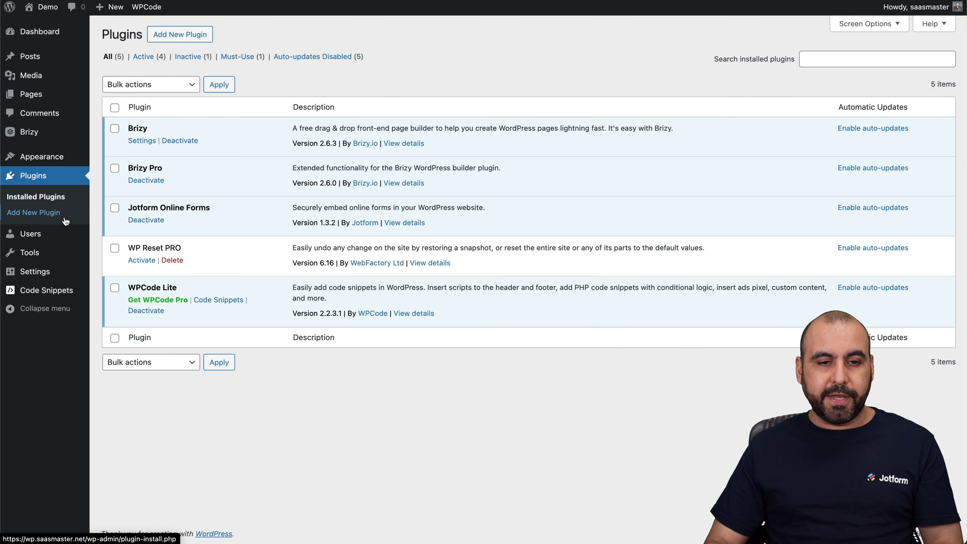
left_click(146, 219)
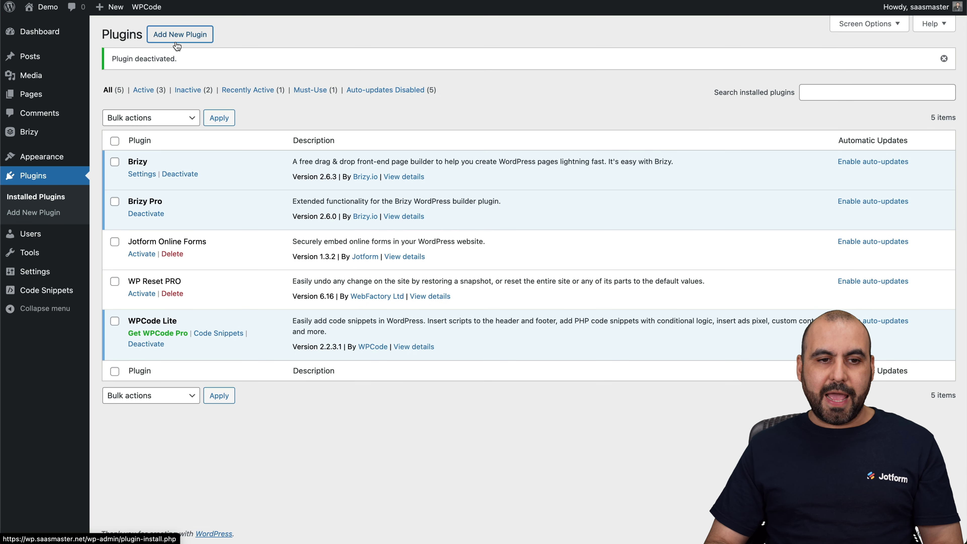
- Search the plugins available to add for "jotform", then install and activate Jotform oEmbed
left_click(176, 43)
left_click(776, 65)
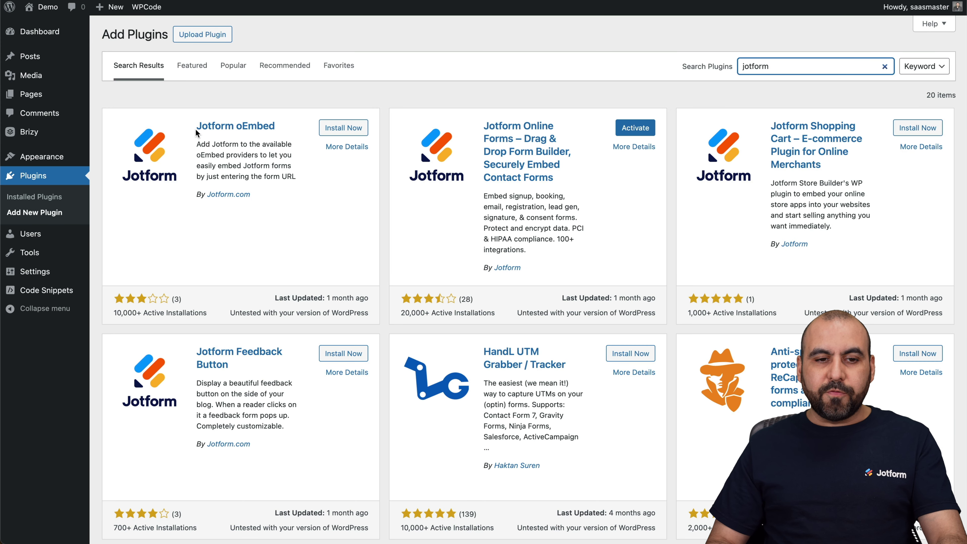
left_click(351, 134)
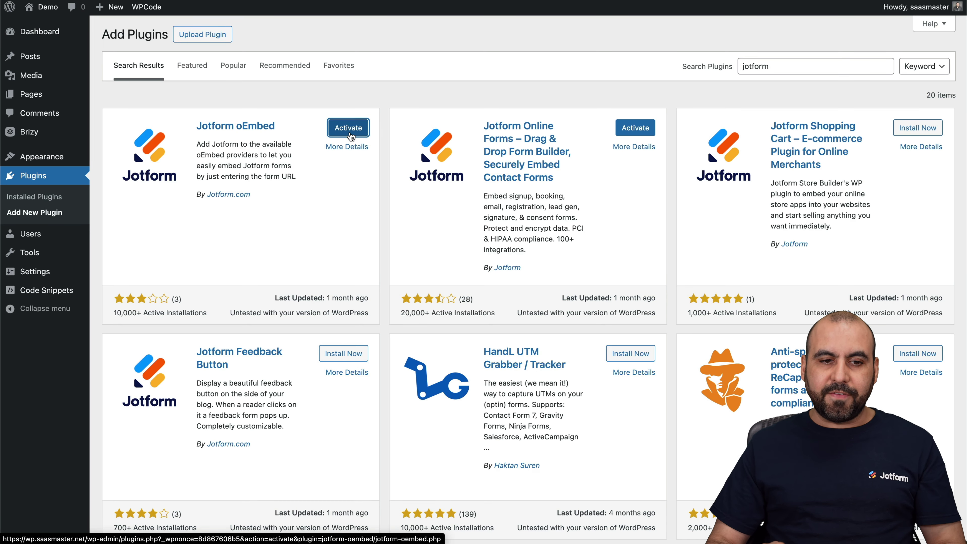
left_click(350, 129)
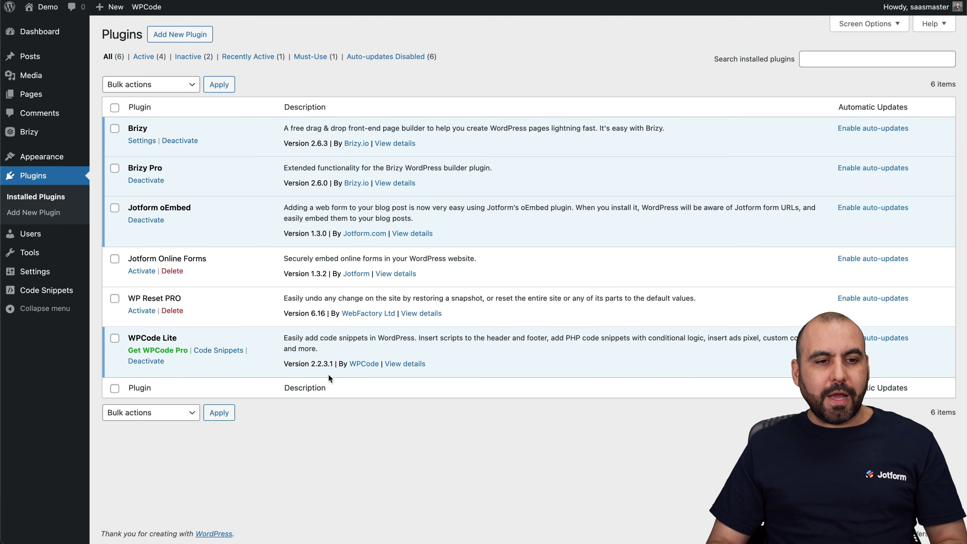
- Create a new page titled "form3"
left_click(32, 95)
left_click(159, 38)
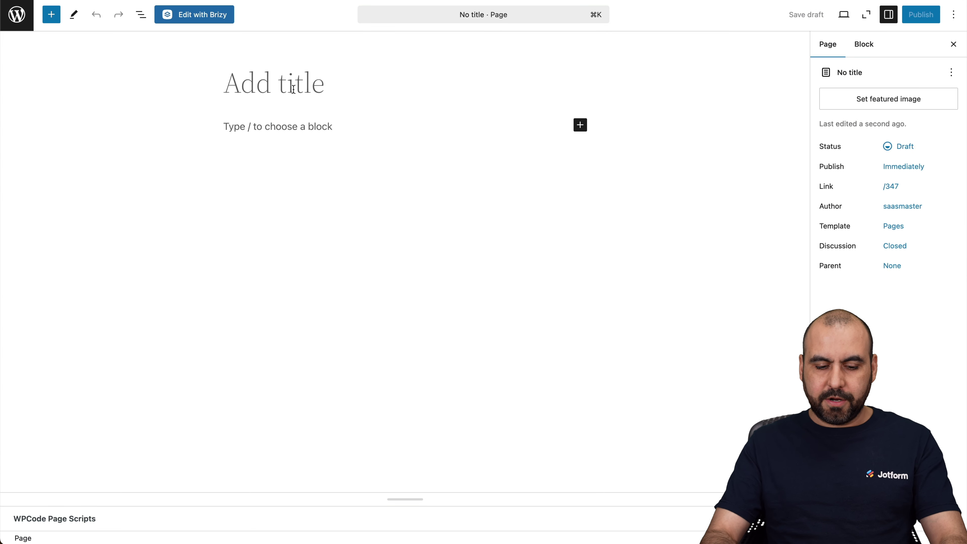
left_click(294, 89)
type("form3")
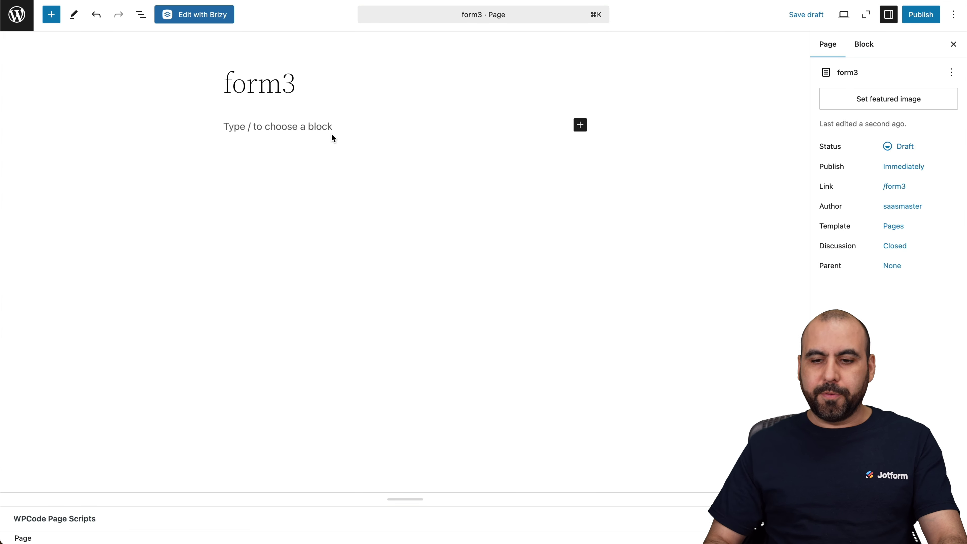
- Copy the Event Feedback Form's direct link from its Jotform publishing options and paste it into the form3 page as an embed
left_click(339, 141)
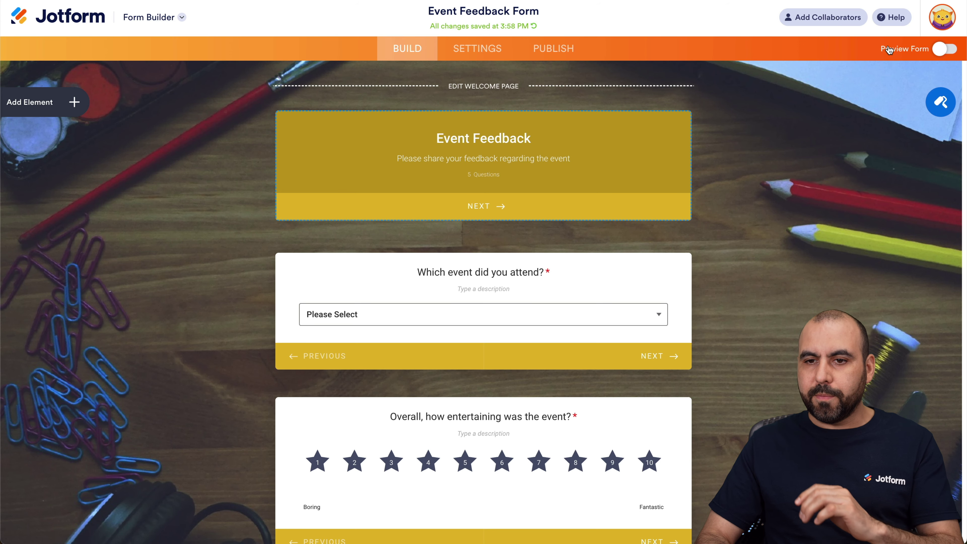
left_click(548, 47)
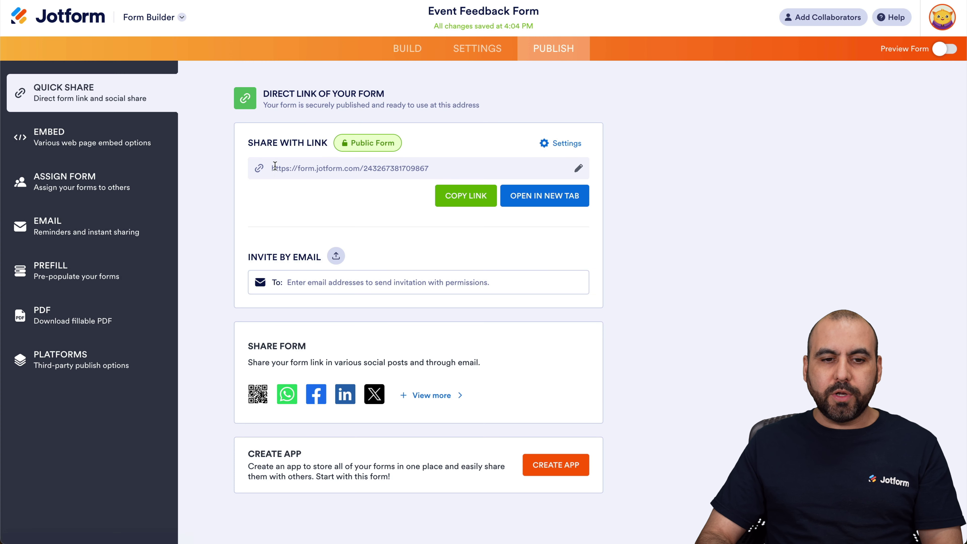
left_click(465, 196)
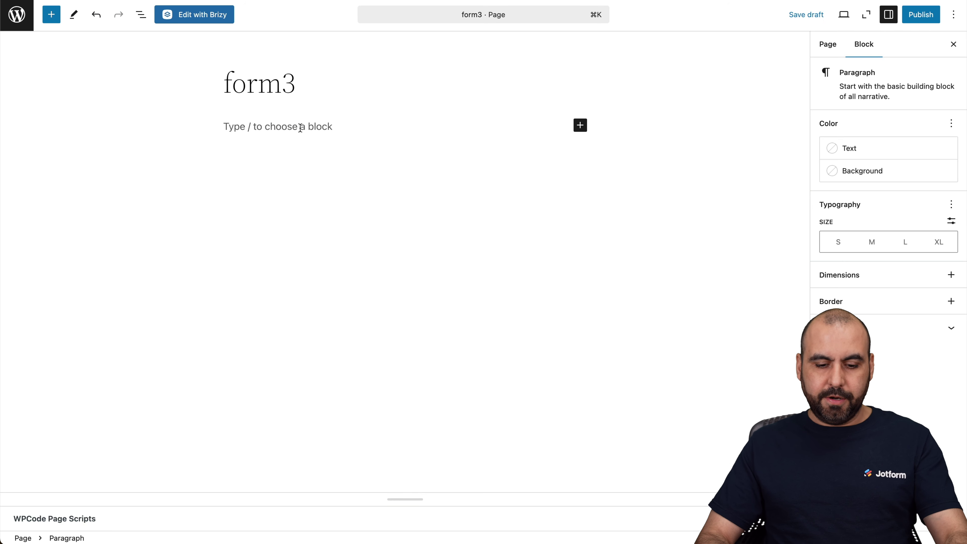
key("super+v")
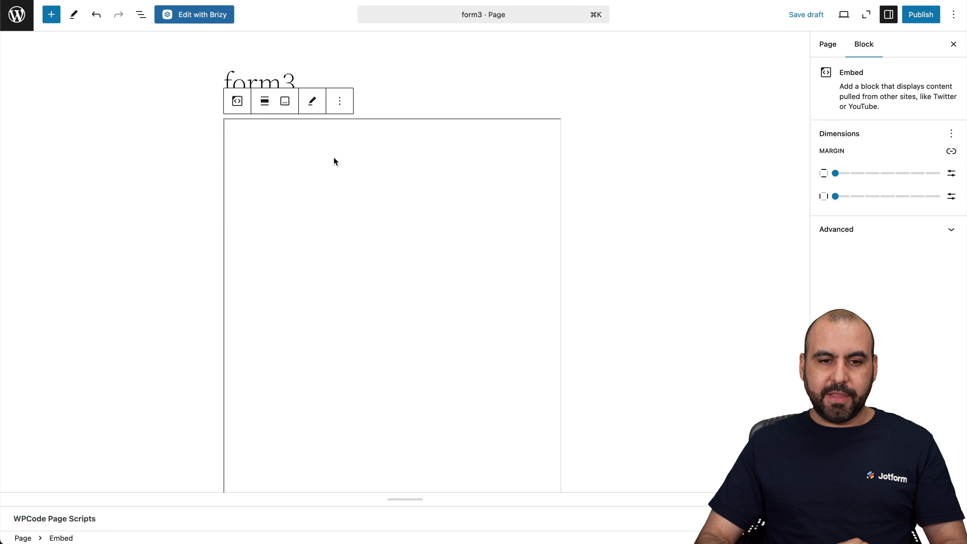
scroll(524, 334, "down", 3)
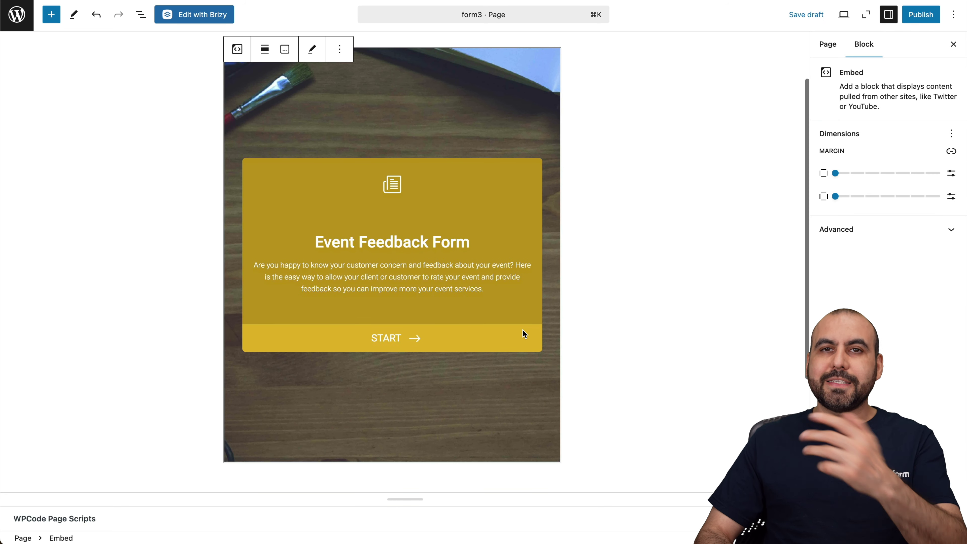
- Publish the form3 page and check the embedded form on the live page
left_click(919, 14)
left_click(907, 17)
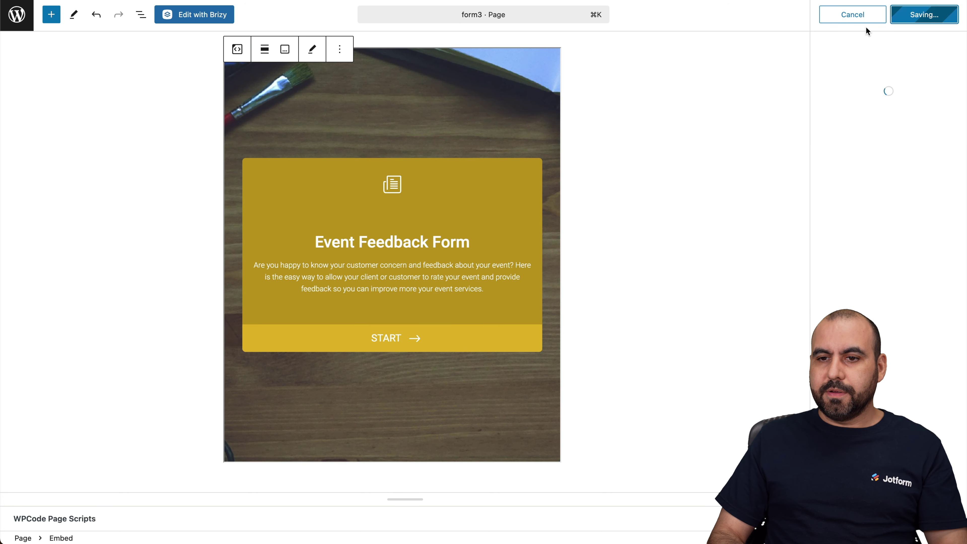
left_click(853, 137)
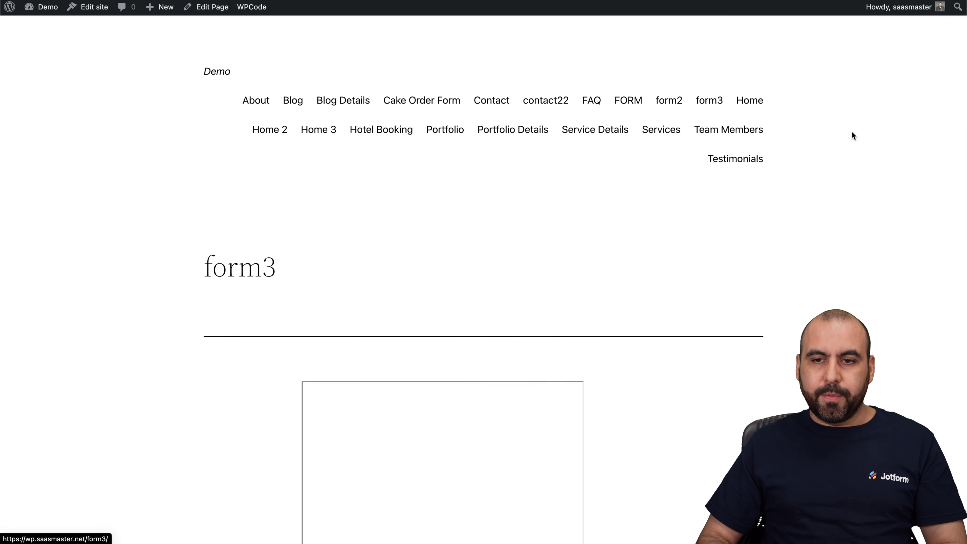
scroll(511, 257, "down", 10)
scroll(514, 262, "up", 1)
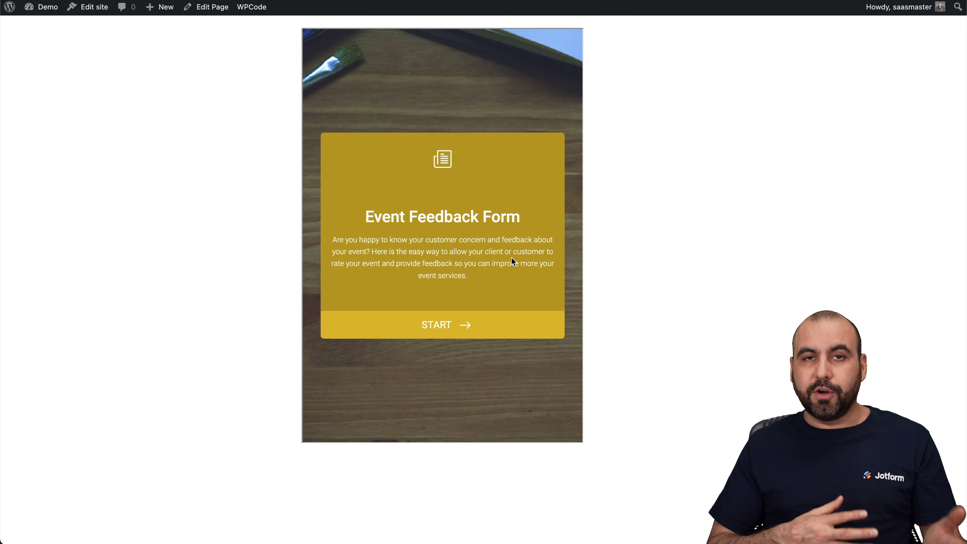
scroll(512, 260, "up", 10)
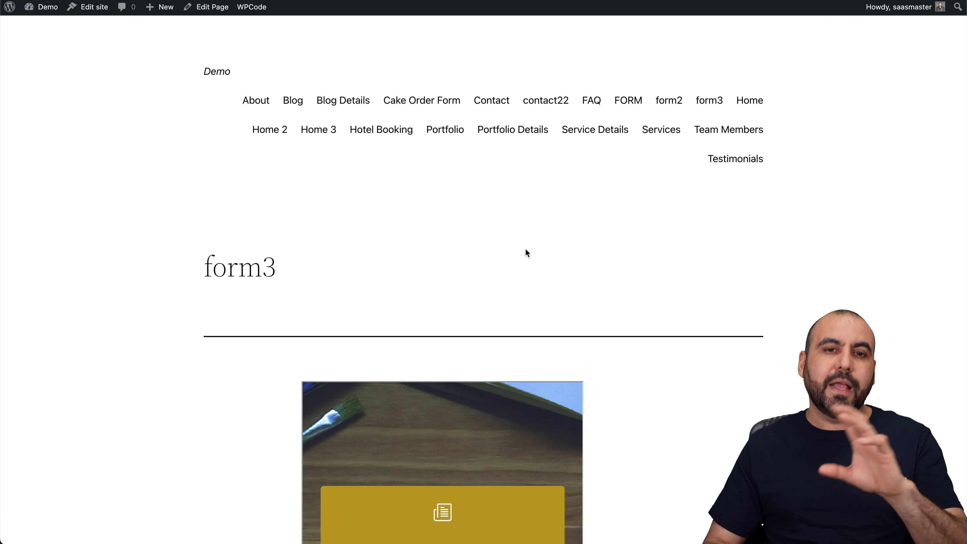
- Return to the site's installed plugins and deactivate Jotform oEmbed
left_click(45, 7)
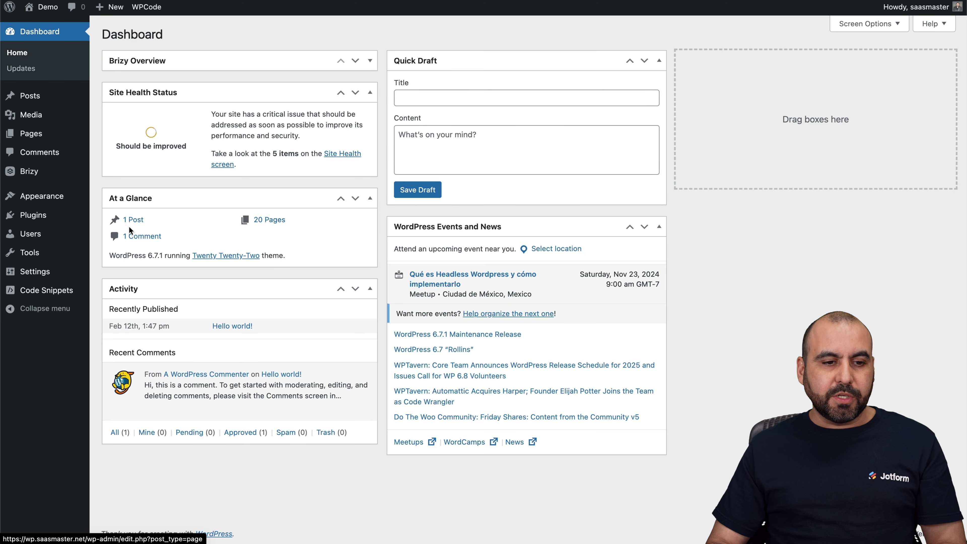
left_click(47, 216)
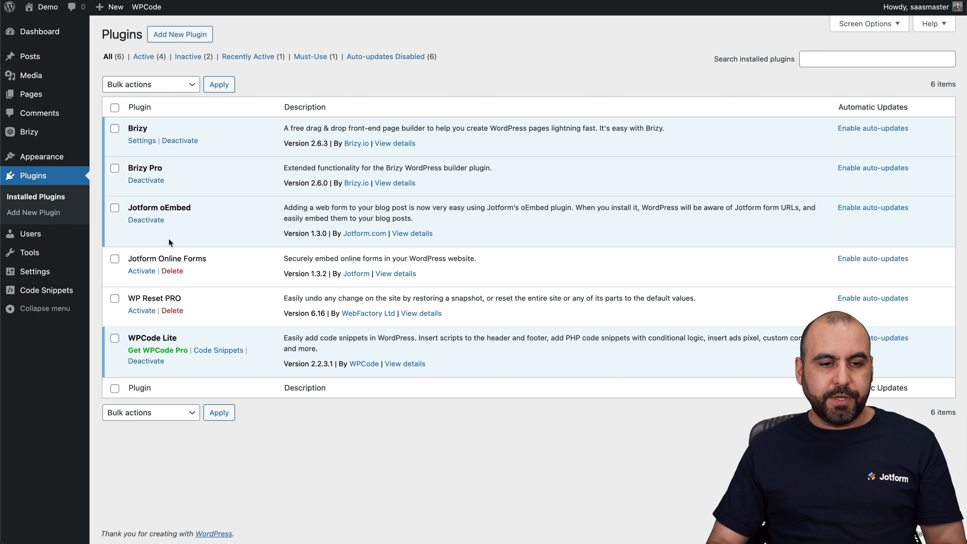
left_click(153, 218)
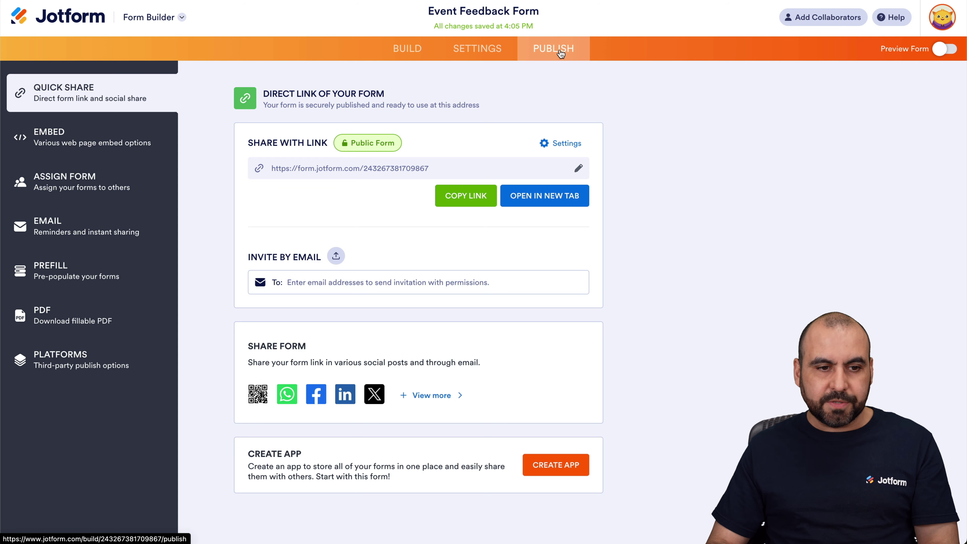
- Copy the Event Feedback Form's iFrame embed code from its publishing options
left_click(110, 134)
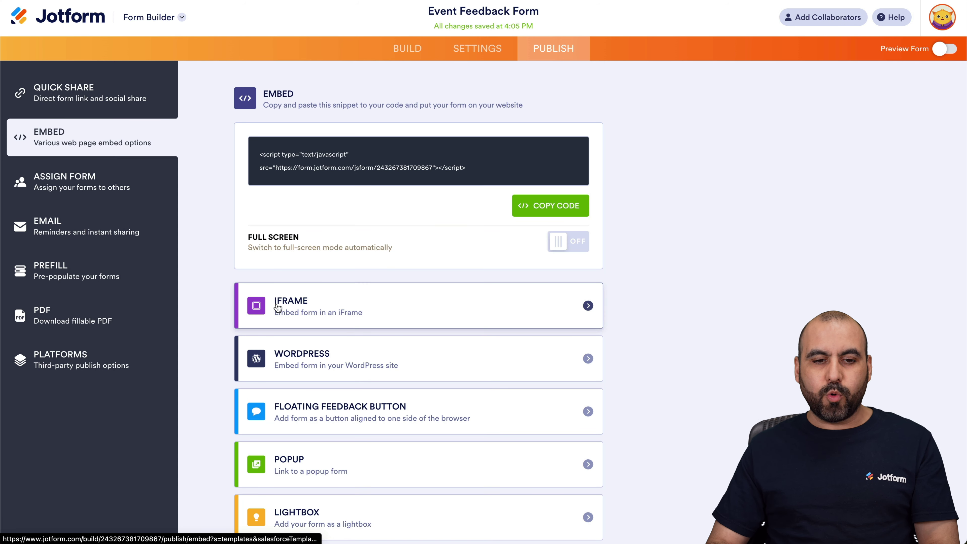
left_click(321, 311)
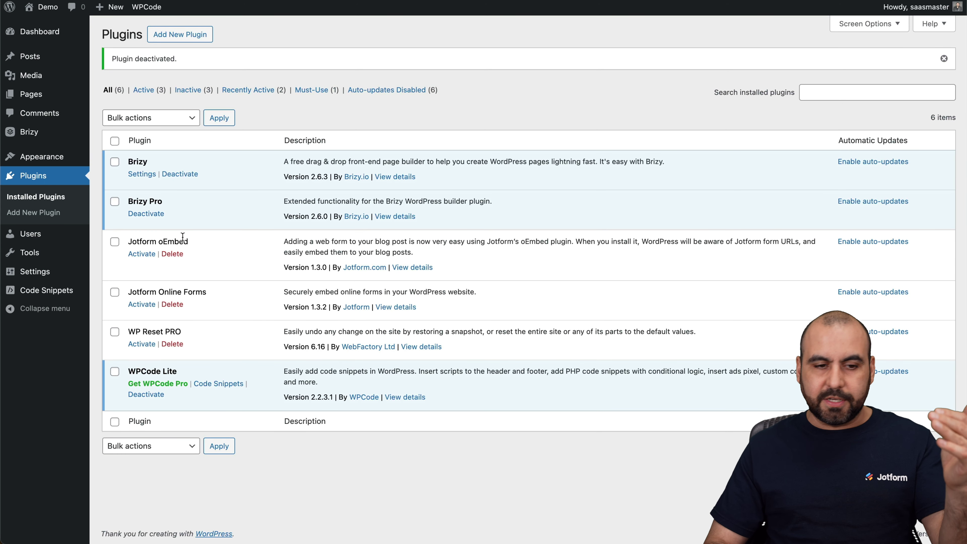
- Switch to the WordPress dashboard and create a new page titled "form4"
left_click(43, 95)
left_click(167, 35)
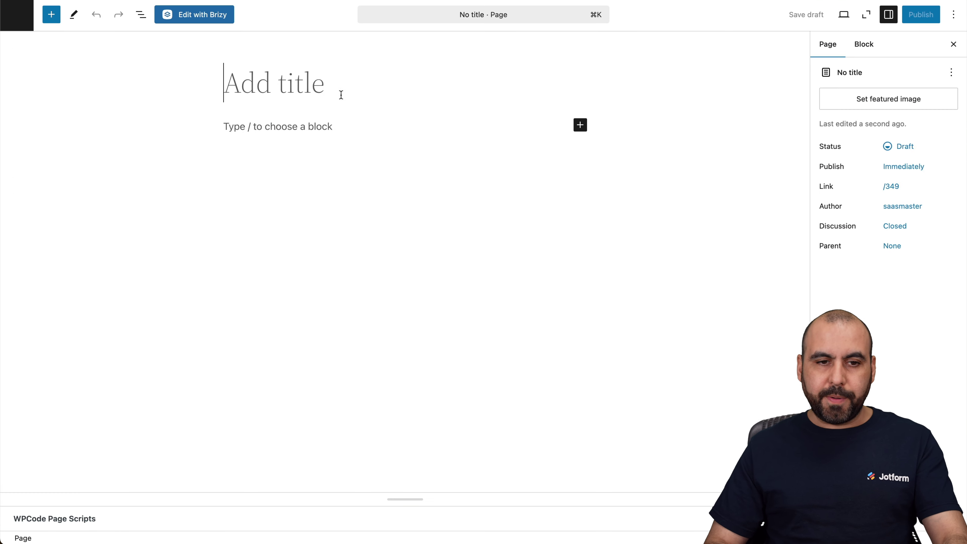
type("form3")
key("BackSpace")
type("4")
- Add a Custom HTML block to the form4 page and paste the form's iFrame embed code into it
left_click(316, 127)
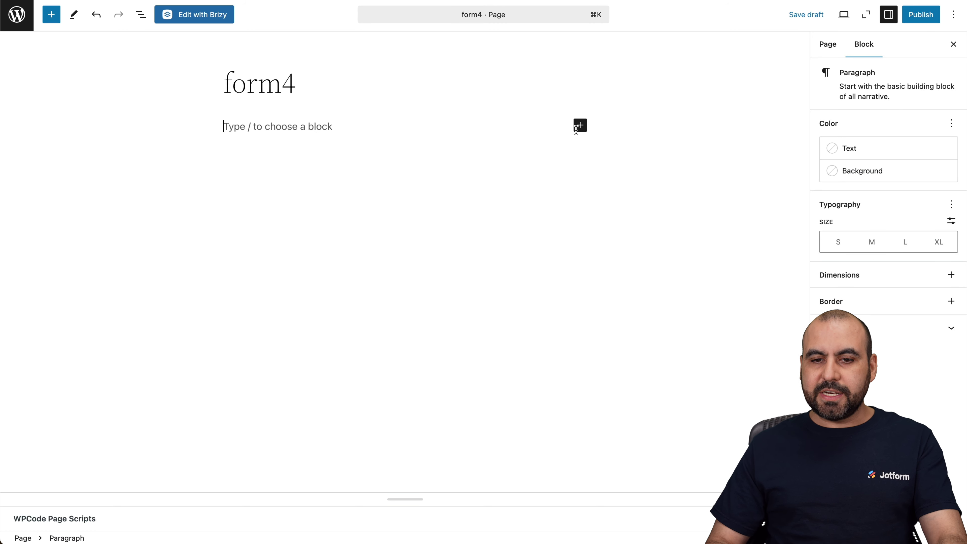
left_click(579, 127)
type("ht")
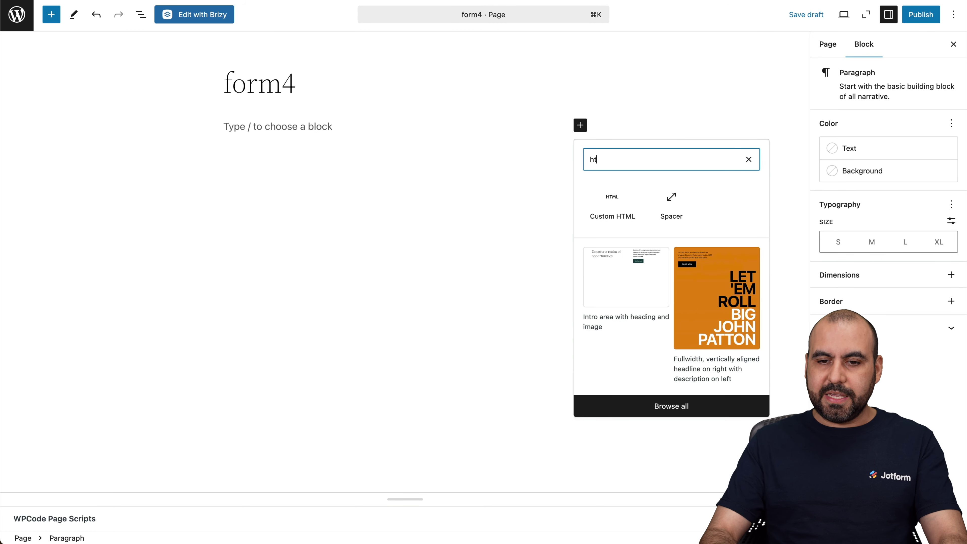
left_click(620, 212)
key("super+v")
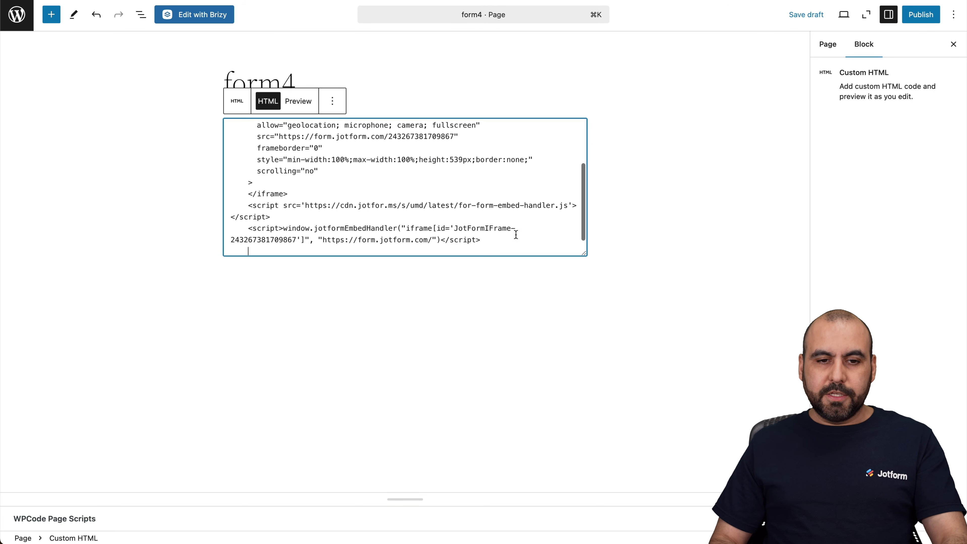
left_click(701, 212)
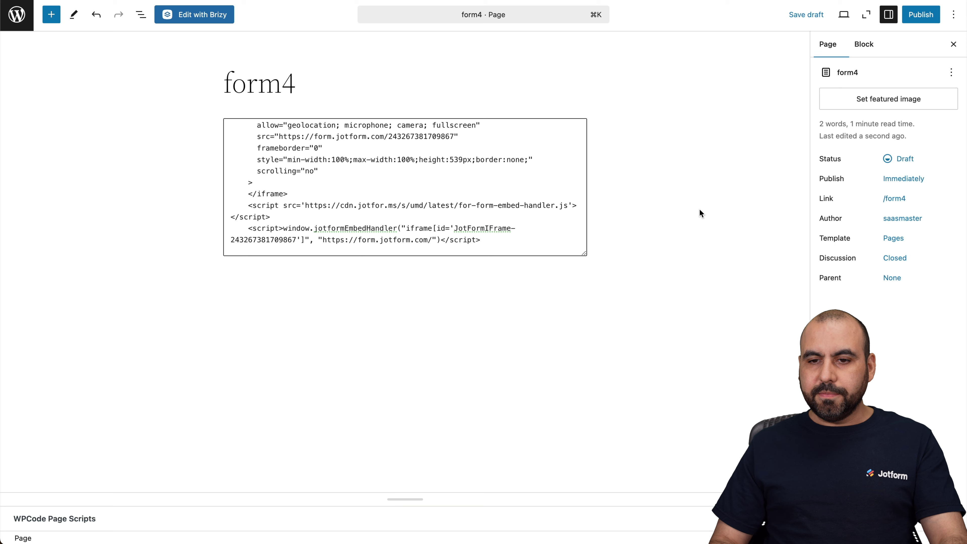
- Publish the form4 page, view it live and start the embedded Event Feedback Form
left_click(912, 19)
left_click(925, 15)
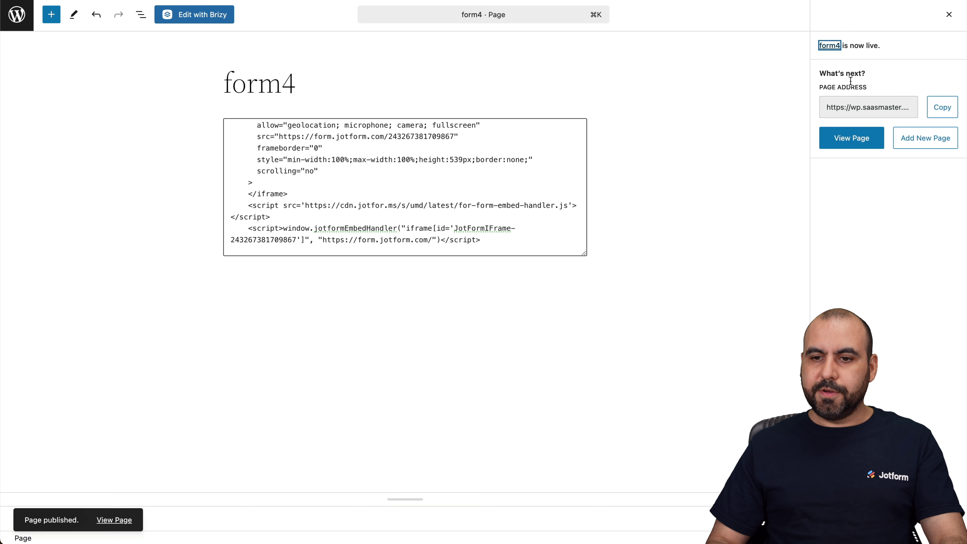
left_click(848, 135)
scroll(552, 372, "down", 8)
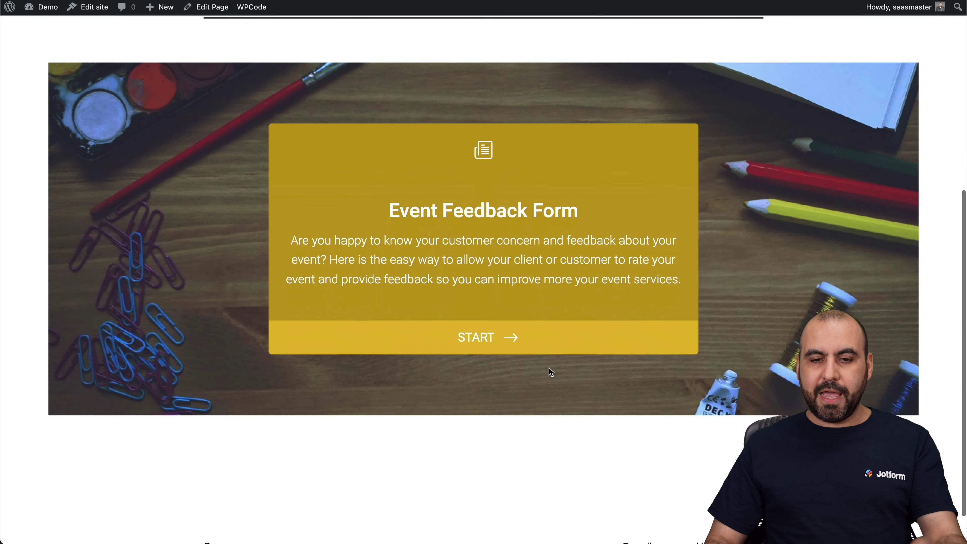
scroll(551, 372, "up", 3)
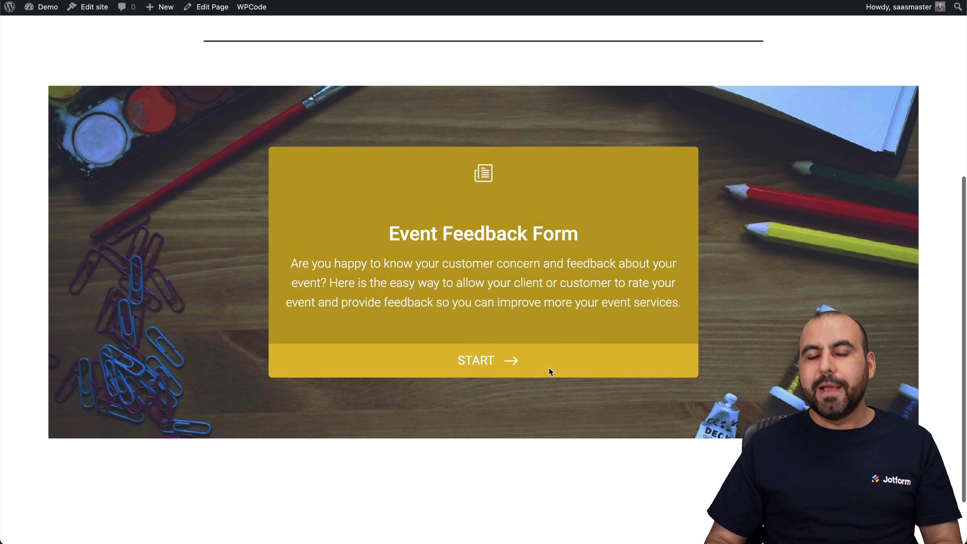
left_click(516, 364)
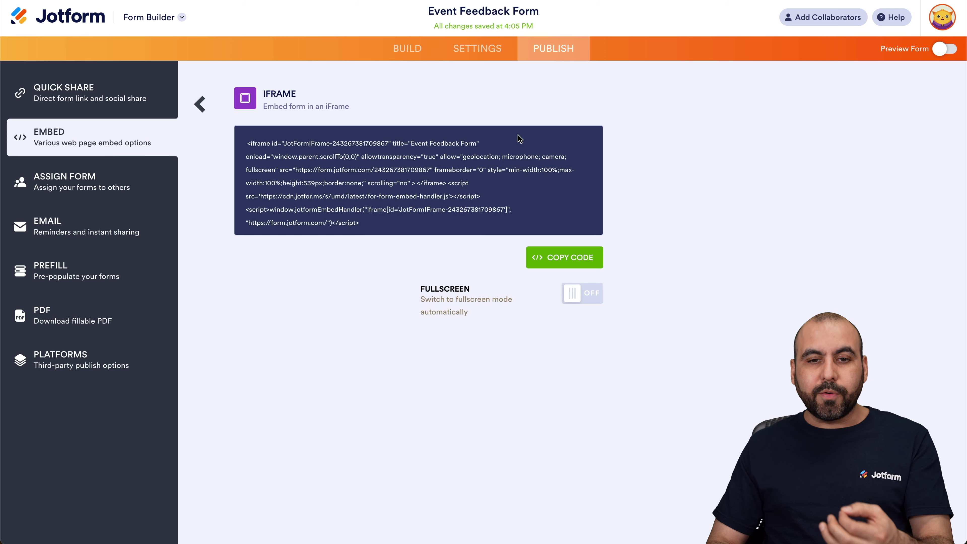
- Return to the Event Feedback Form in the Jotform builder and examine its rating, recommendation and presenter questions
left_click(415, 57)
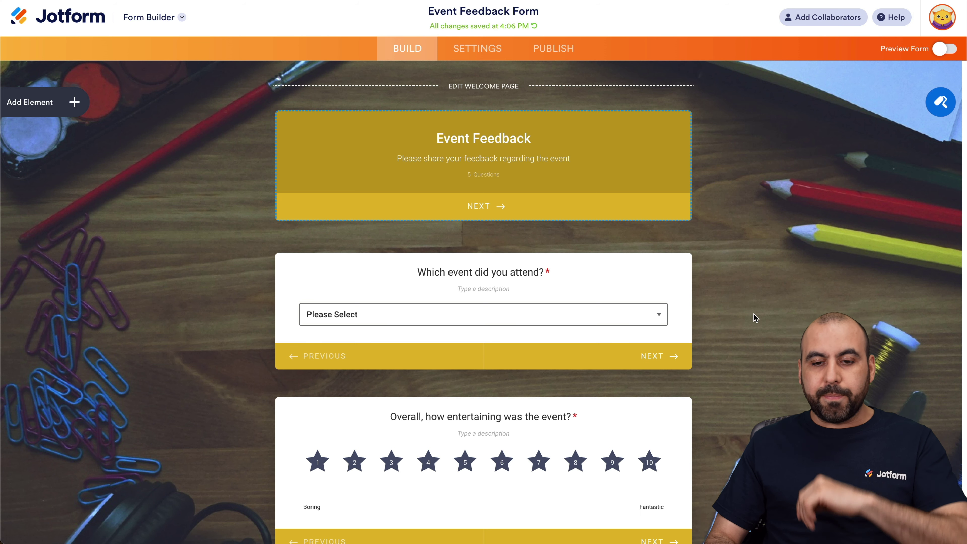
scroll(756, 318, "down", 10)
scroll(756, 318, "down", 15)
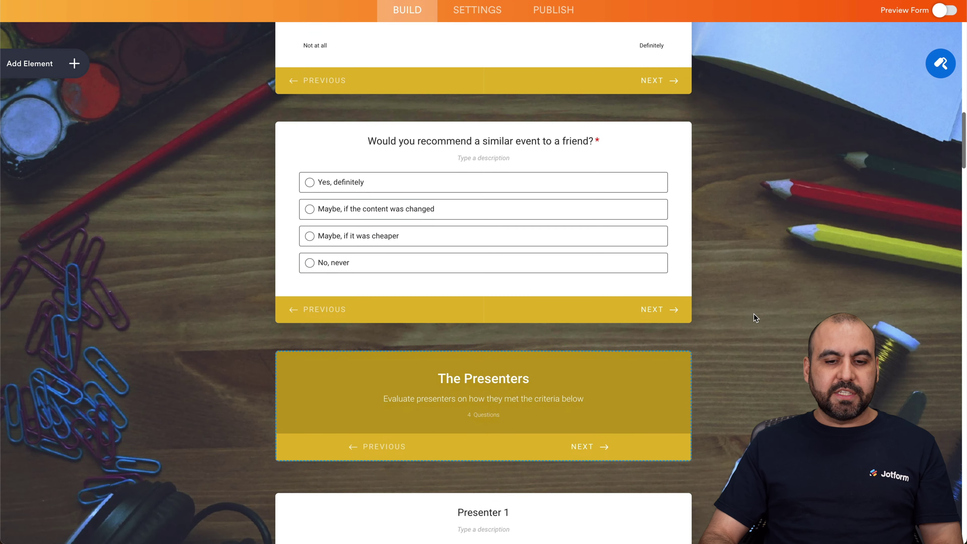
scroll(756, 318, "down", 10)
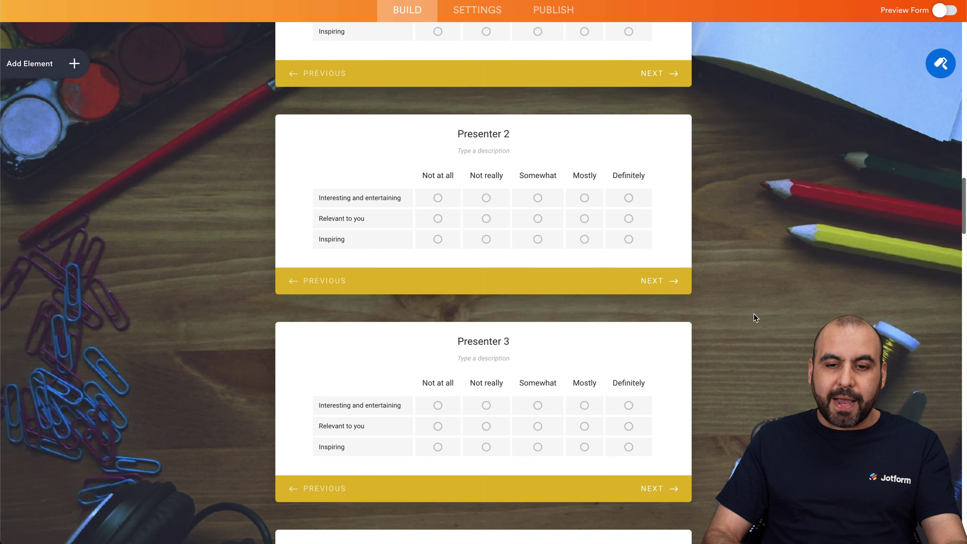
scroll(756, 318, "up", 20)
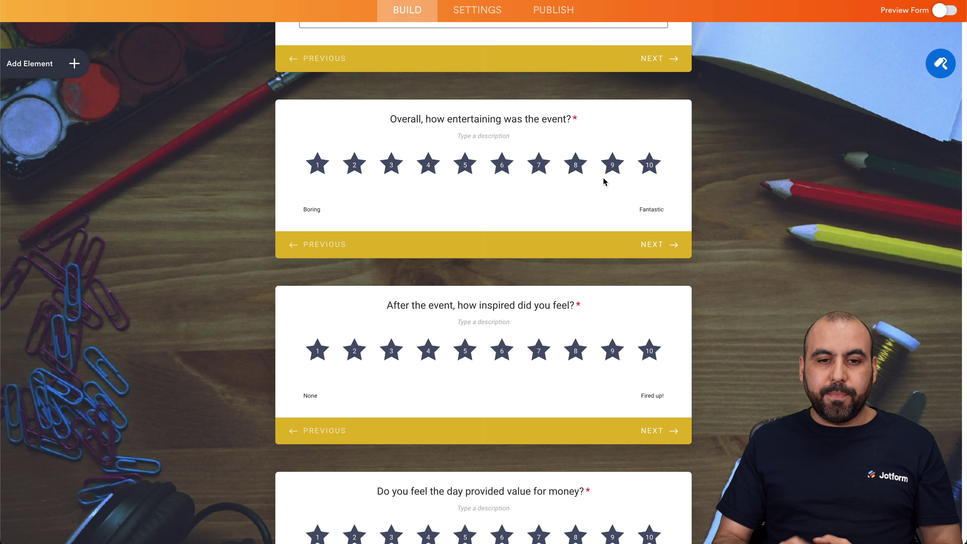
scroll(528, 178, "up", 1)
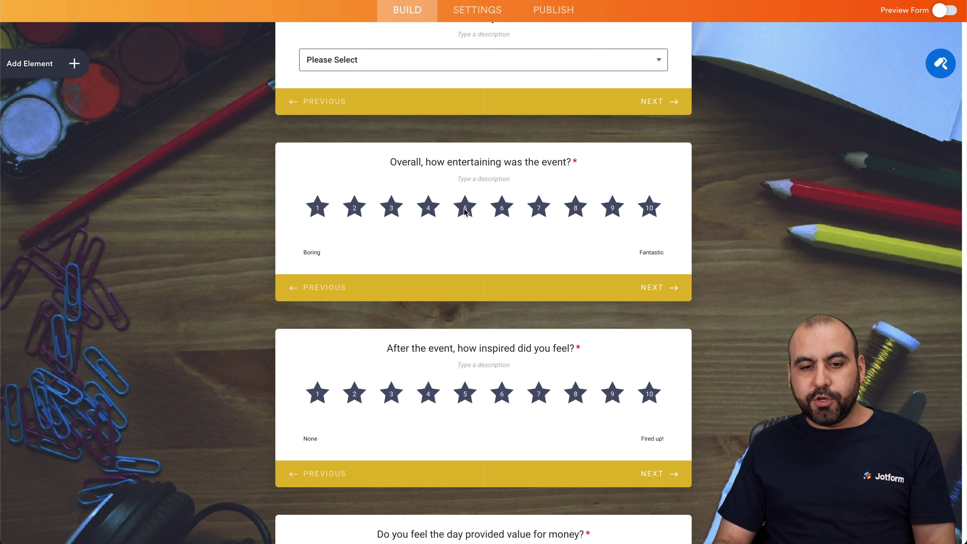
scroll(331, 242, "down", 9)
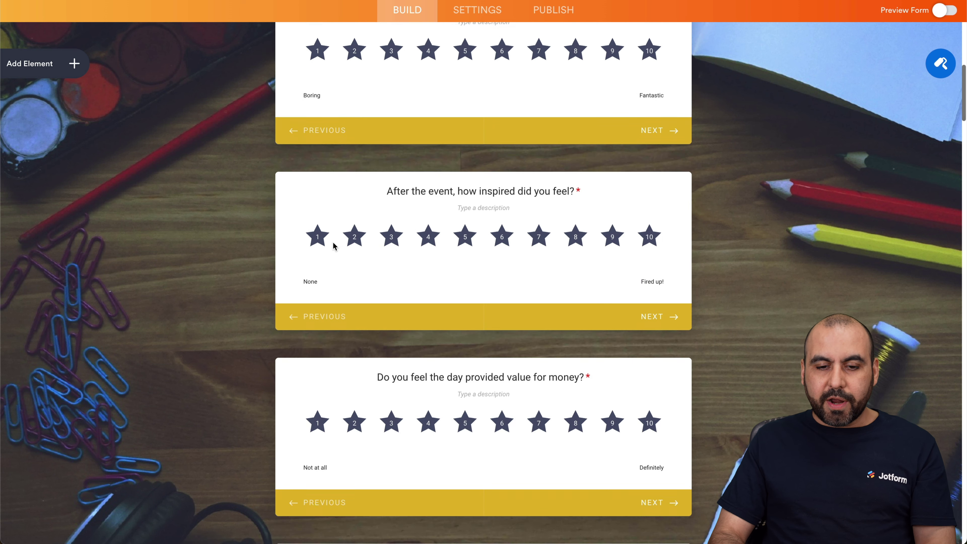
scroll(416, 87, "up", 2)
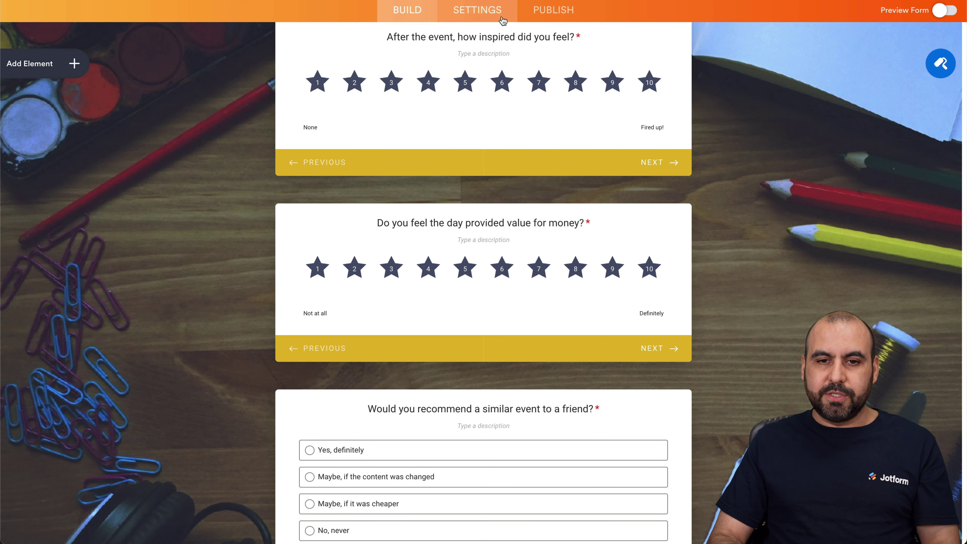
- Start a Show/Hide Field condition that applies when "Overall, how entertaining was the event?" is Less Than the value 5
left_click(492, 10)
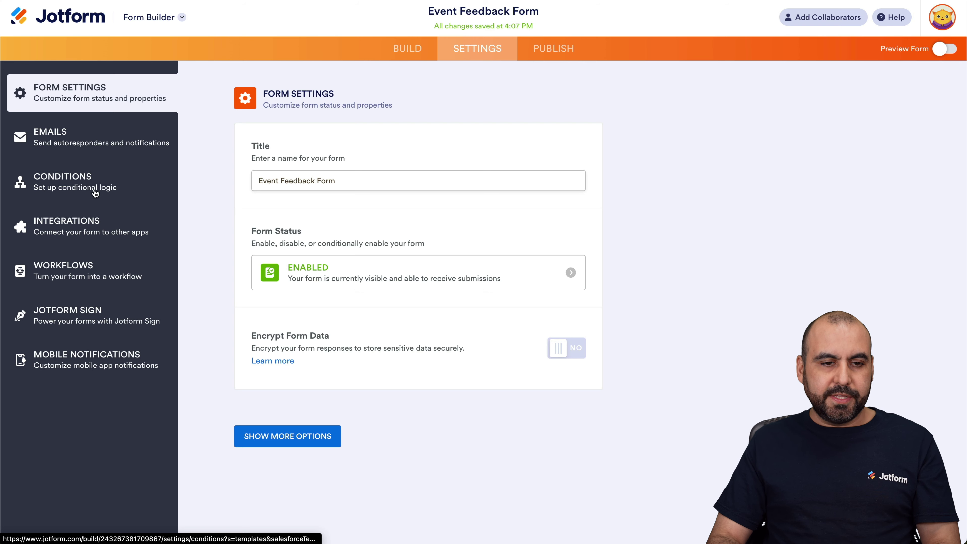
left_click(95, 193)
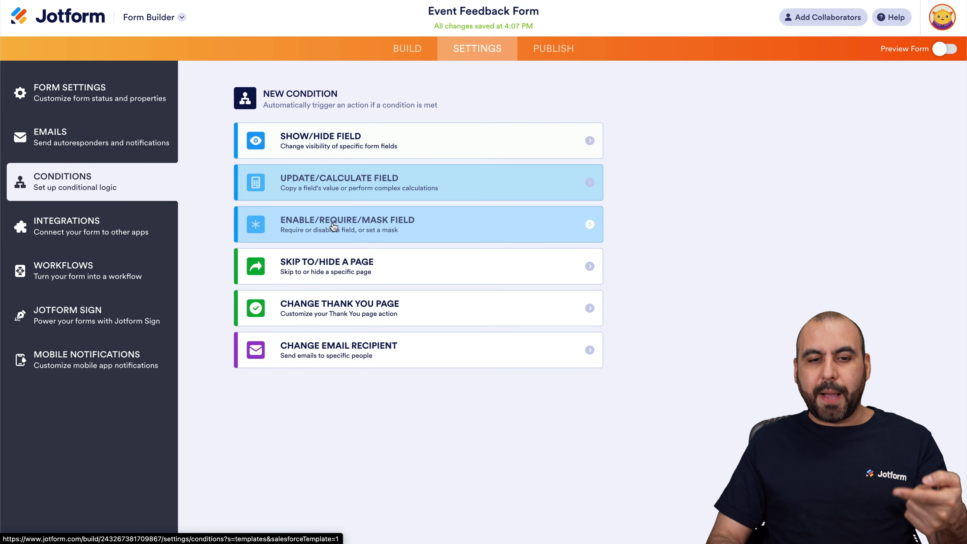
left_click(411, 143)
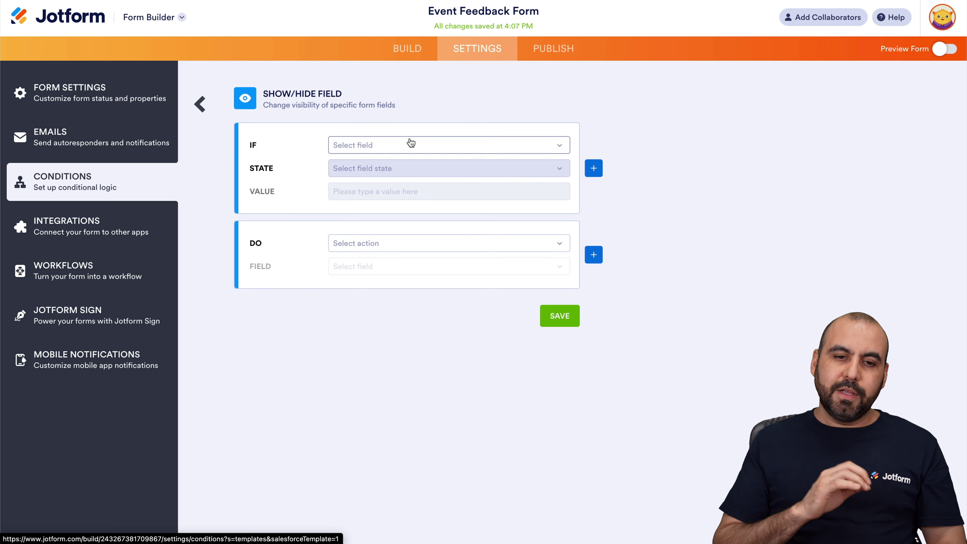
left_click(410, 144)
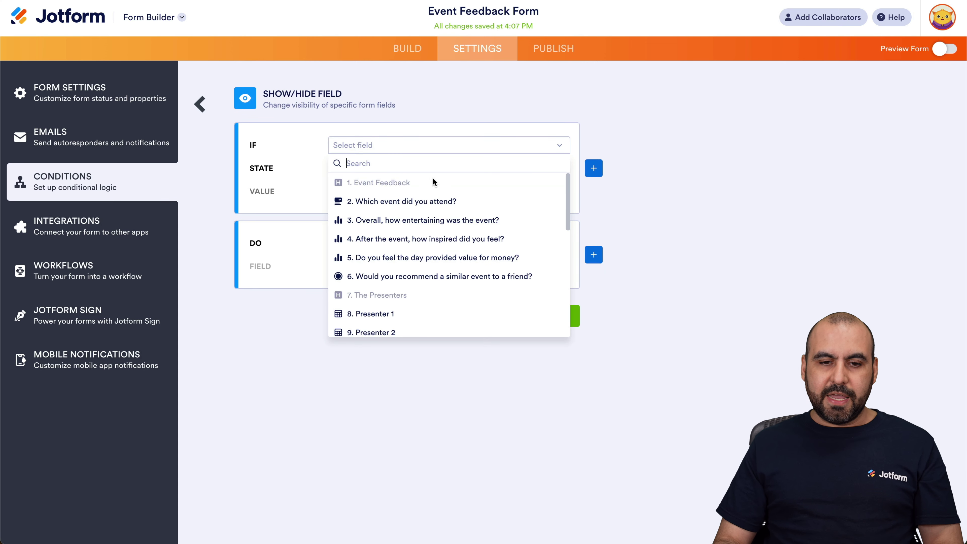
left_click(431, 220)
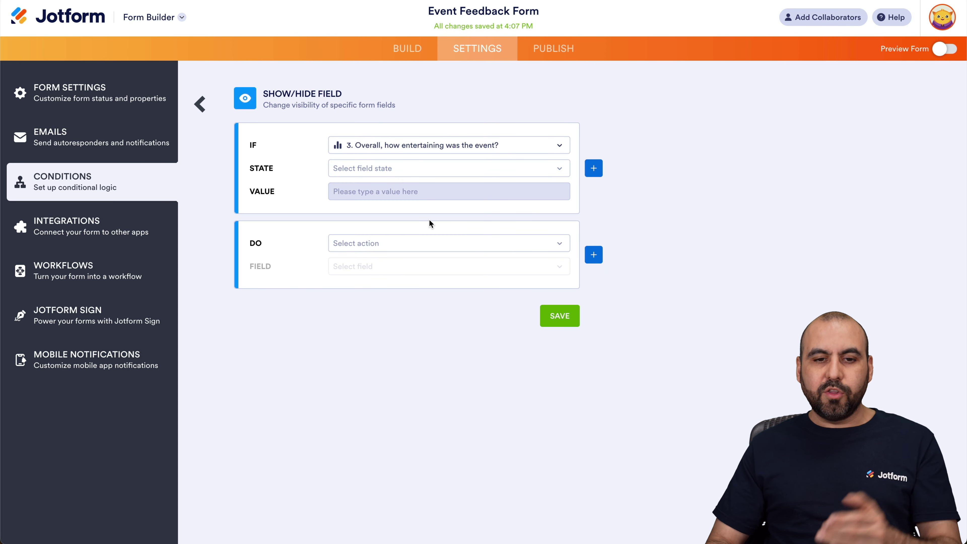
left_click(451, 165)
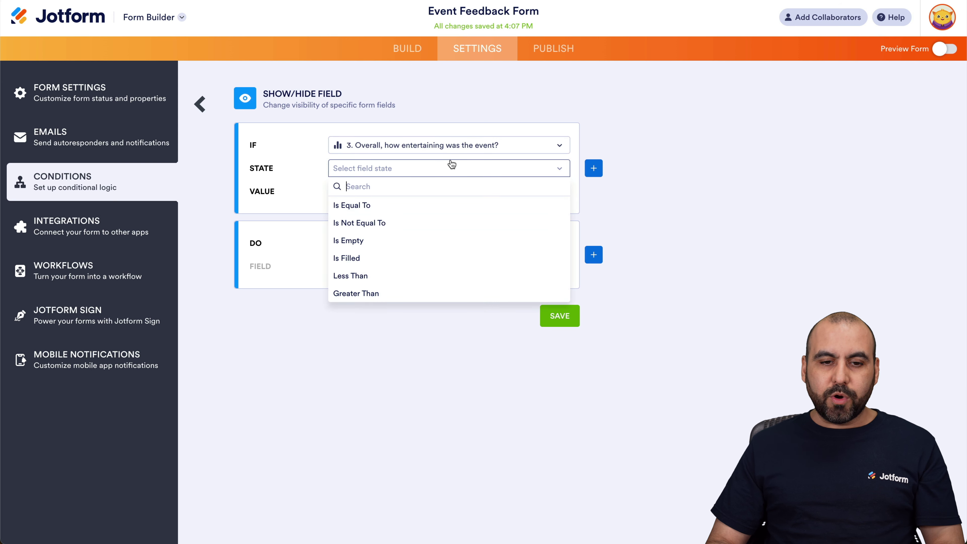
left_click(396, 275)
left_click(384, 212)
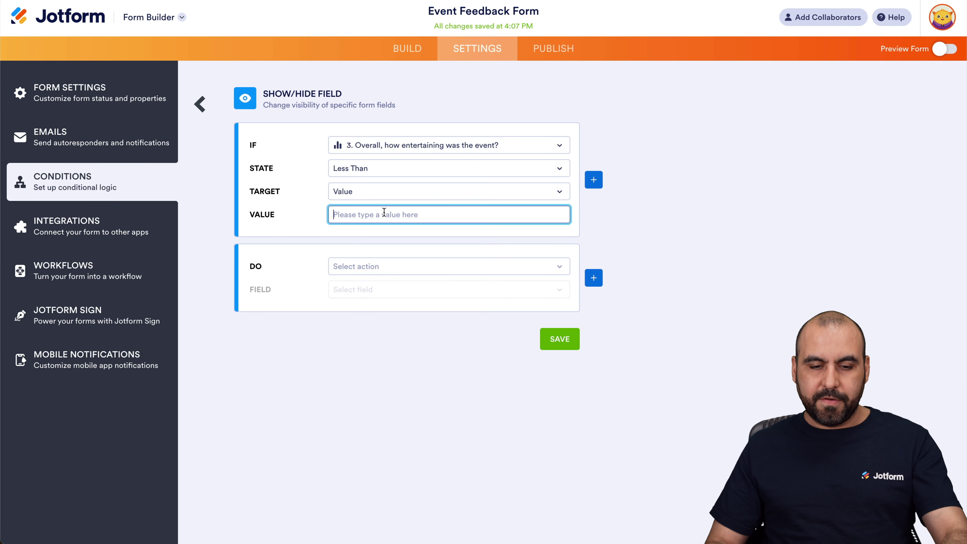
type("5")
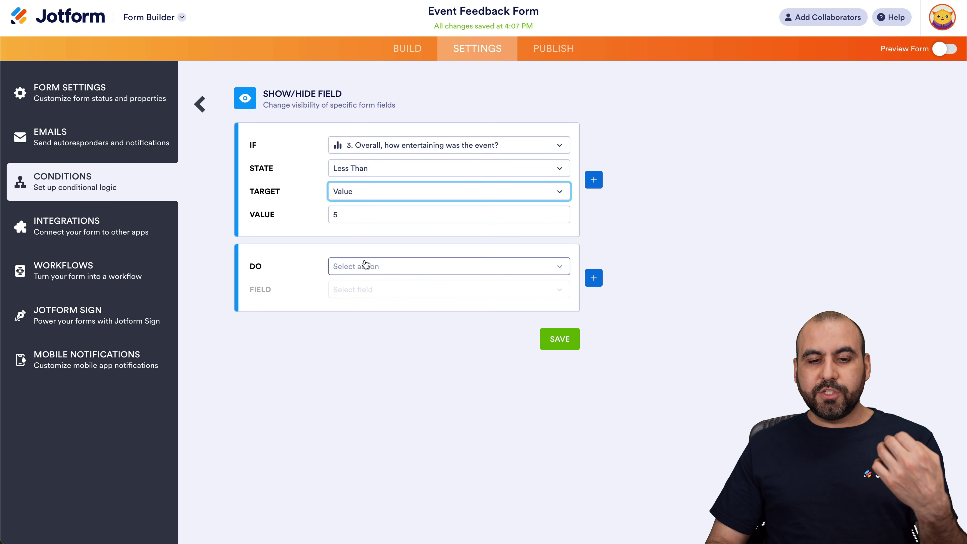
- Set the condition's action to Hide the field "After the event, how inspired did you feel?"
left_click(357, 266)
left_click(384, 283)
left_click(392, 293)
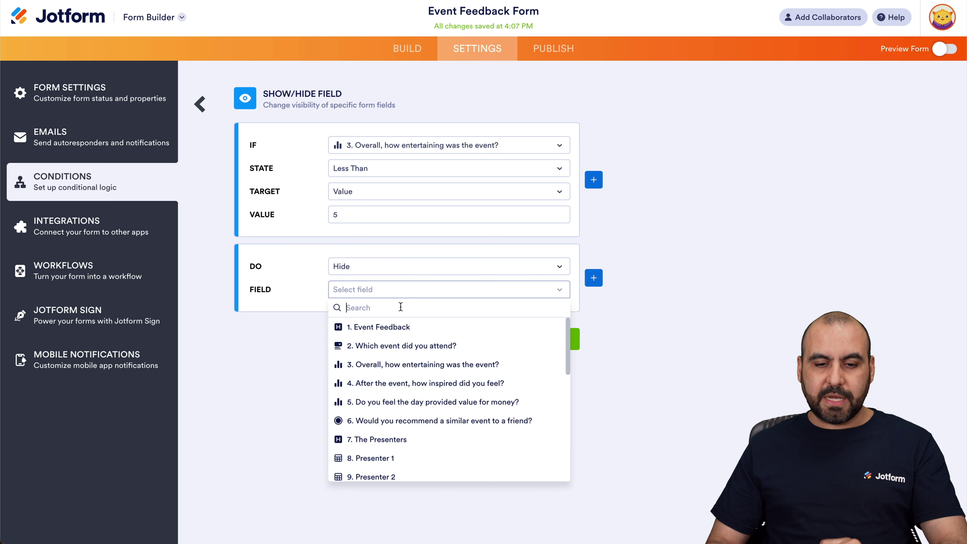
left_click(494, 384)
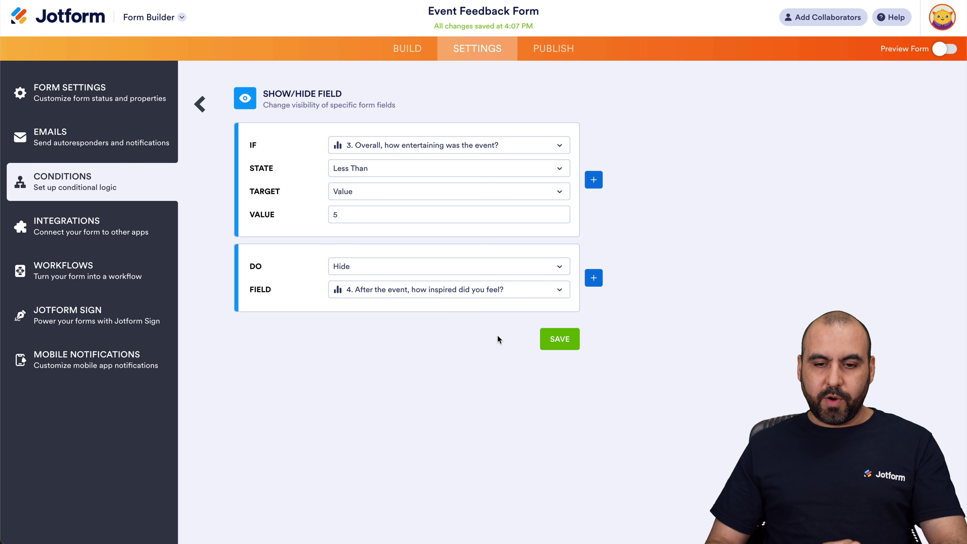
- Add a second action that hides "Do you feel the day provided value for money?" and save the condition
left_click(596, 284)
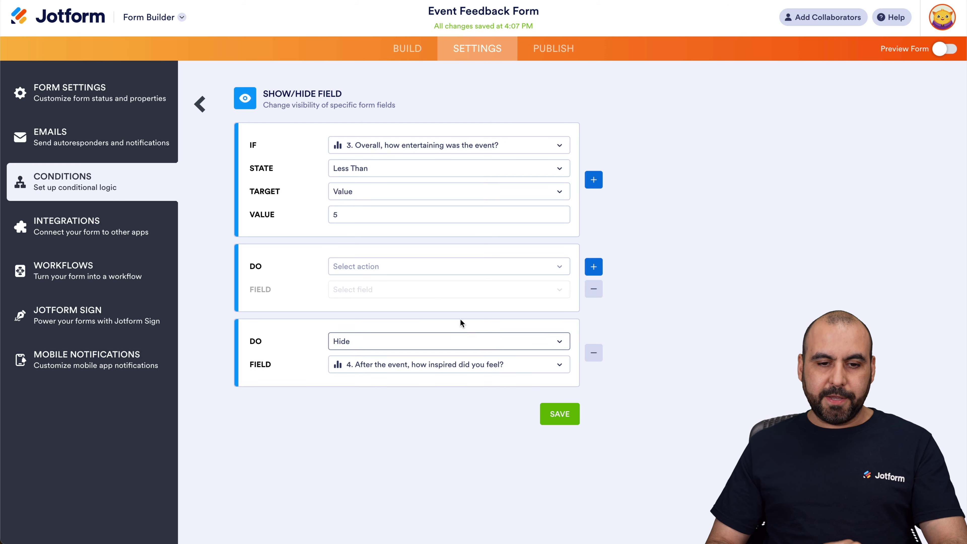
left_click(428, 273)
left_click(387, 291)
left_click(362, 291)
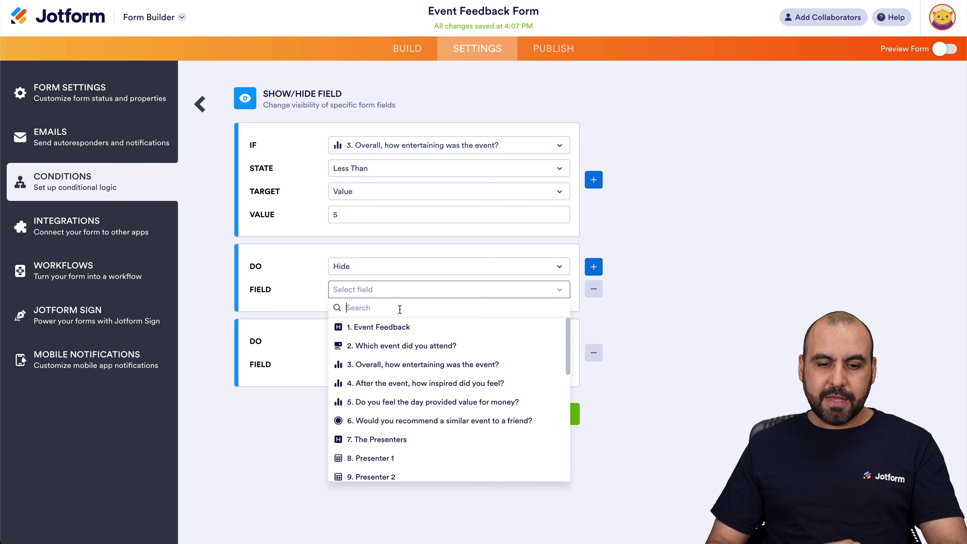
left_click(427, 400)
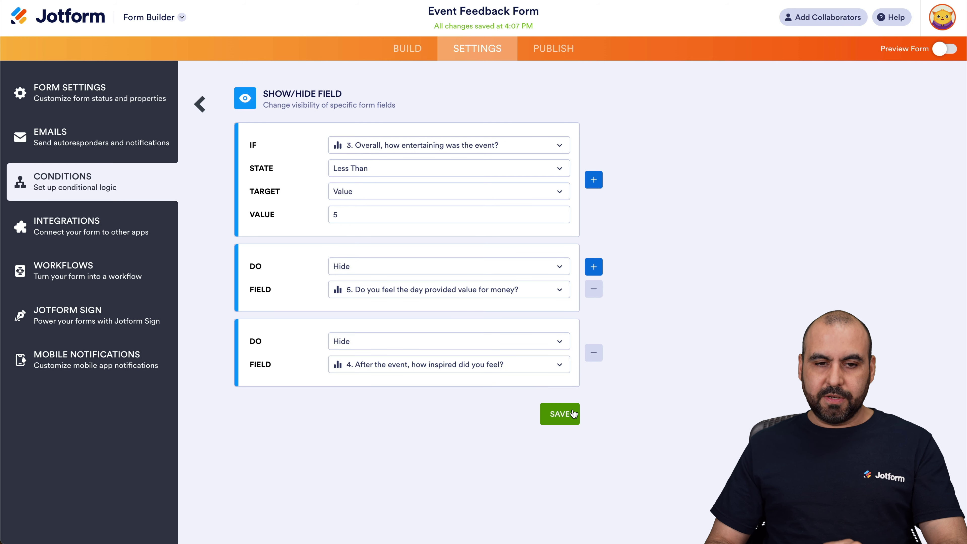
left_click(560, 414)
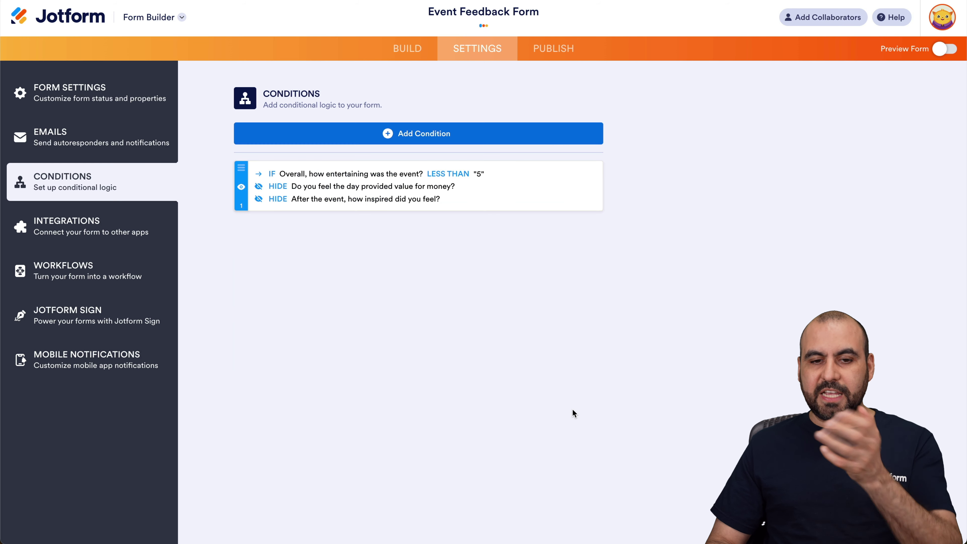
- Return to the form's build view and review the questions used in the condition and the recommendation question following them
left_click(435, 47)
scroll(478, 194, "down", 8)
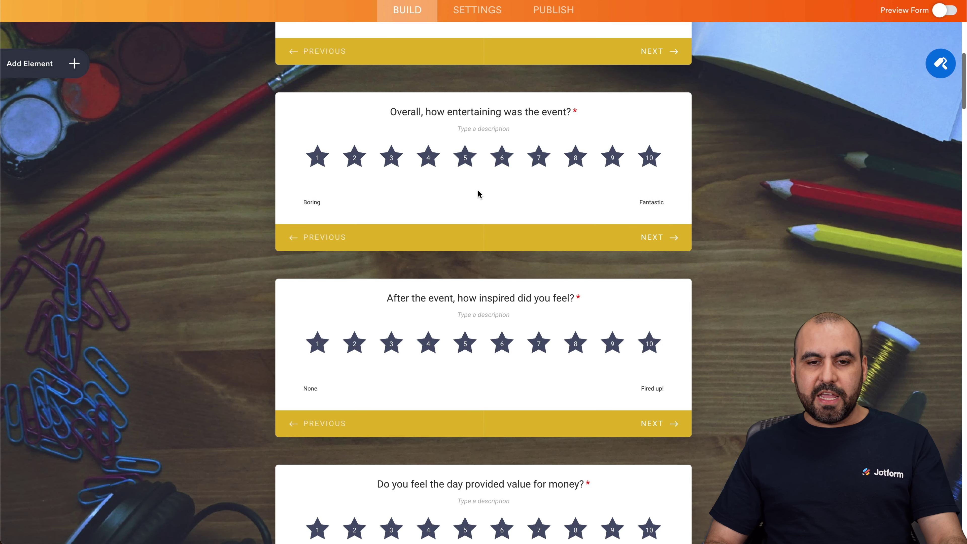
scroll(468, 266, "down", 3)
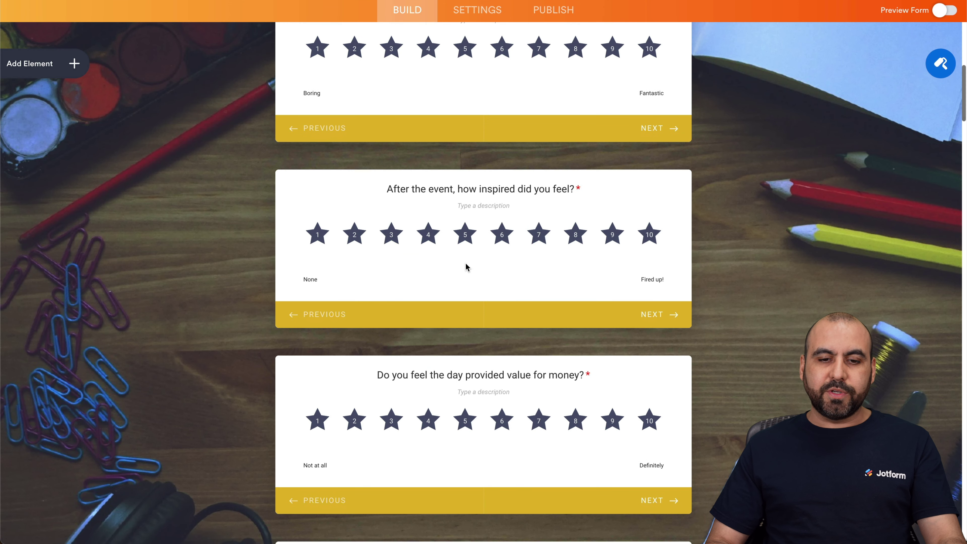
scroll(400, 323, "down", 7)
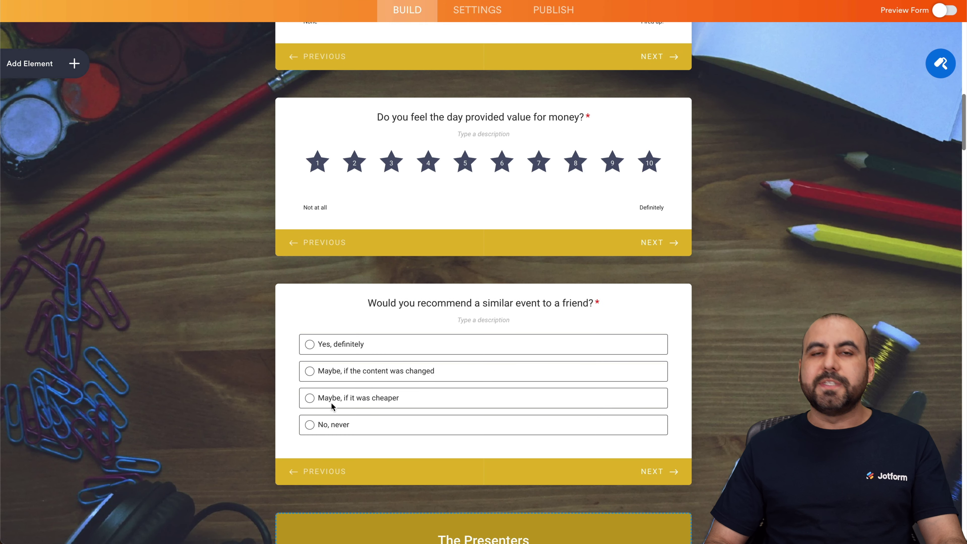
- Preview the form, start it and answer "Which event did you attend?" with Option 1
scroll(468, 396, "up", 6)
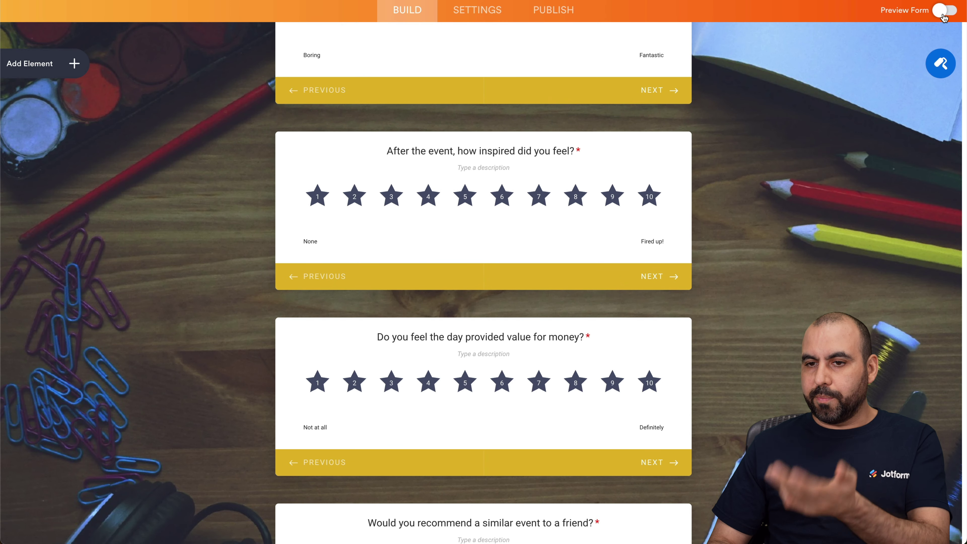
scroll(597, 232, "down", 1)
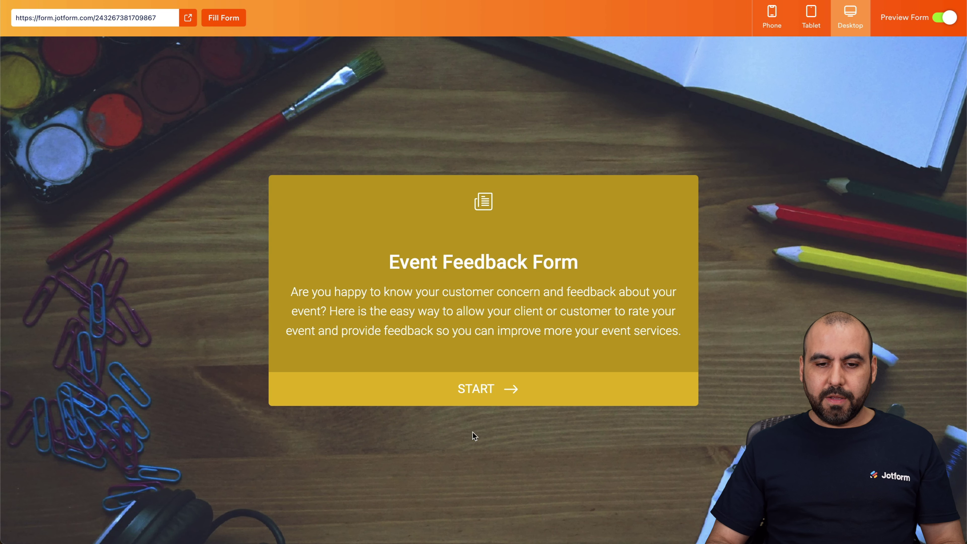
left_click(500, 385)
left_click(476, 335)
left_click(432, 294)
left_click(368, 342)
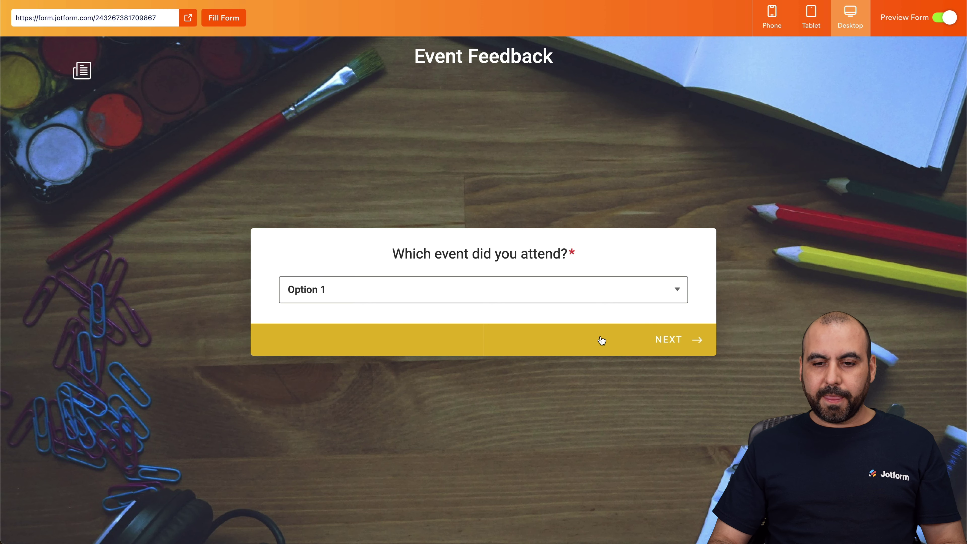
left_click(666, 340)
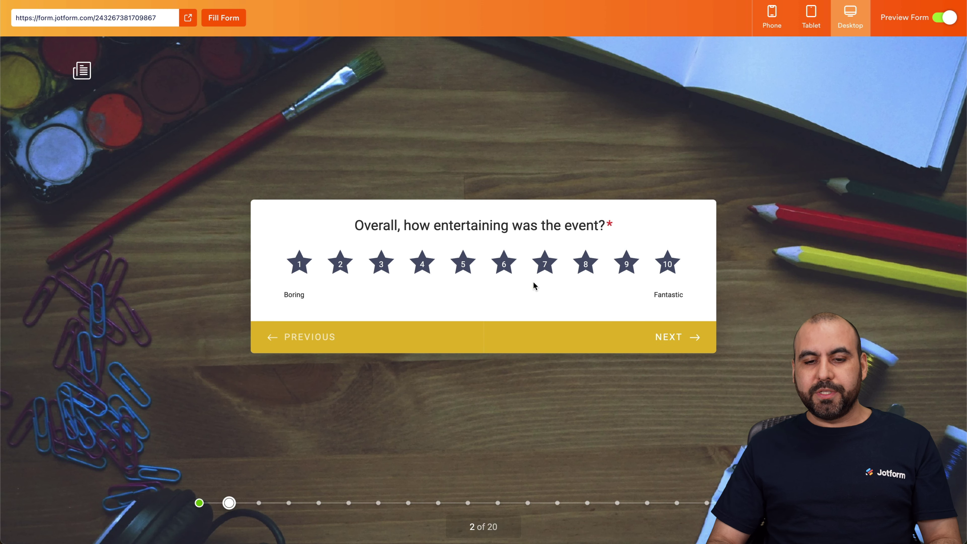
- Test the condition by rating the event's entertainment 6, go back to rate it 4 instead, and leave the preview
left_click(381, 263)
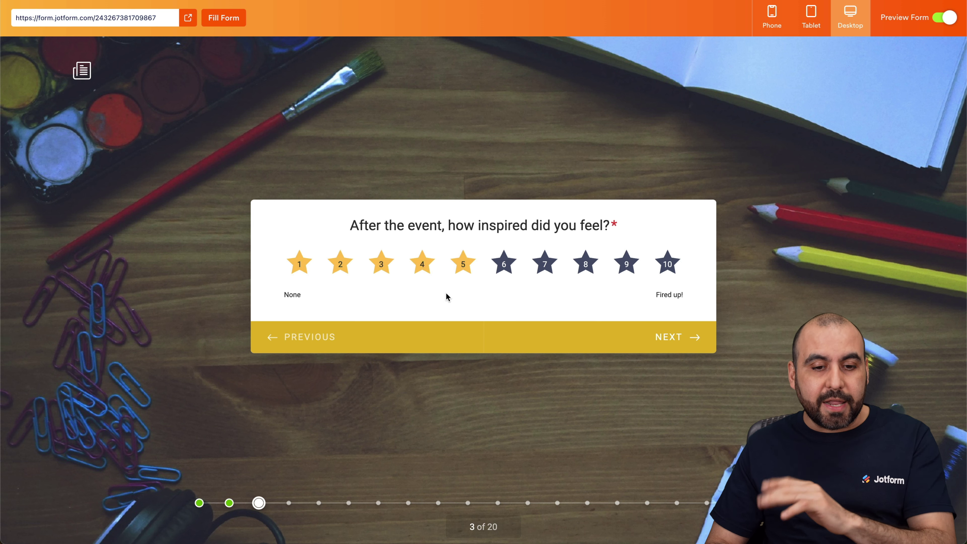
left_click(308, 336)
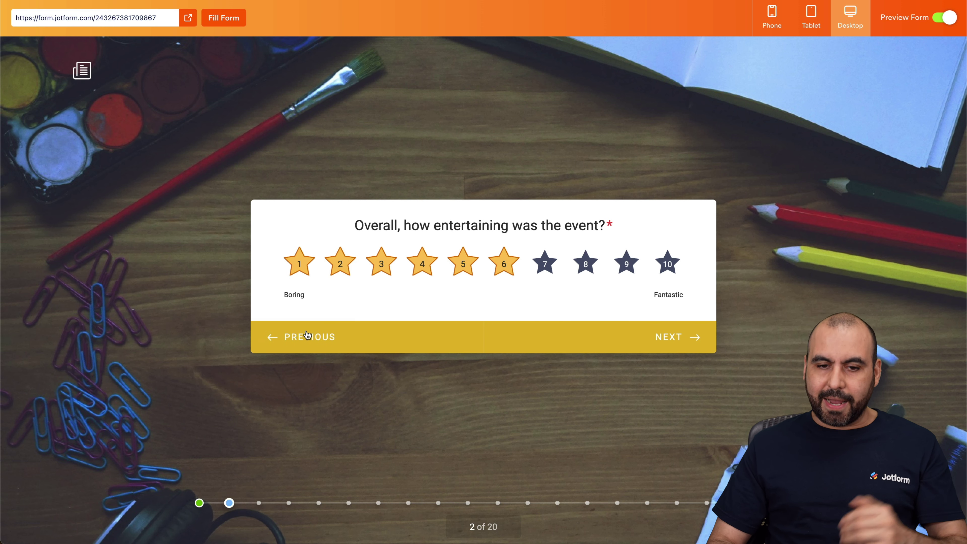
left_click(424, 261)
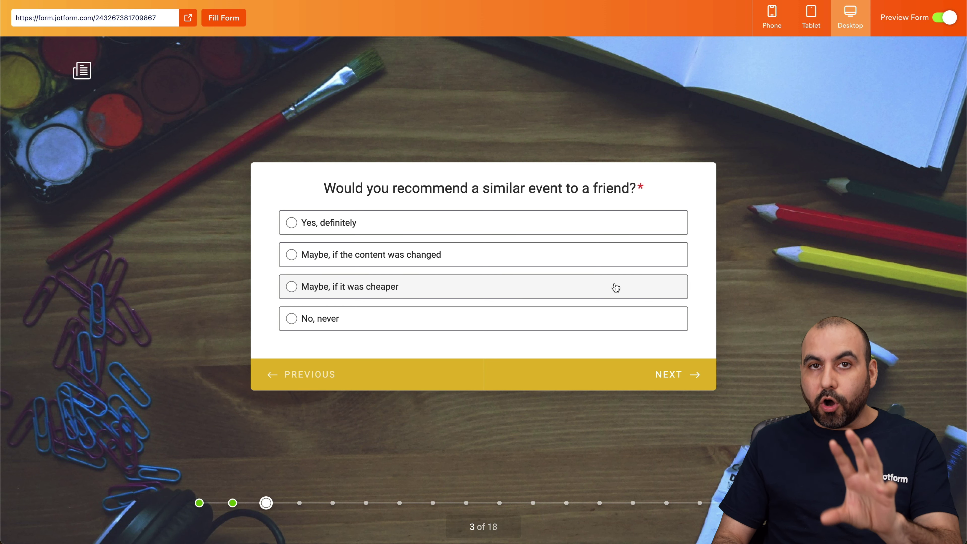
left_click(944, 19)
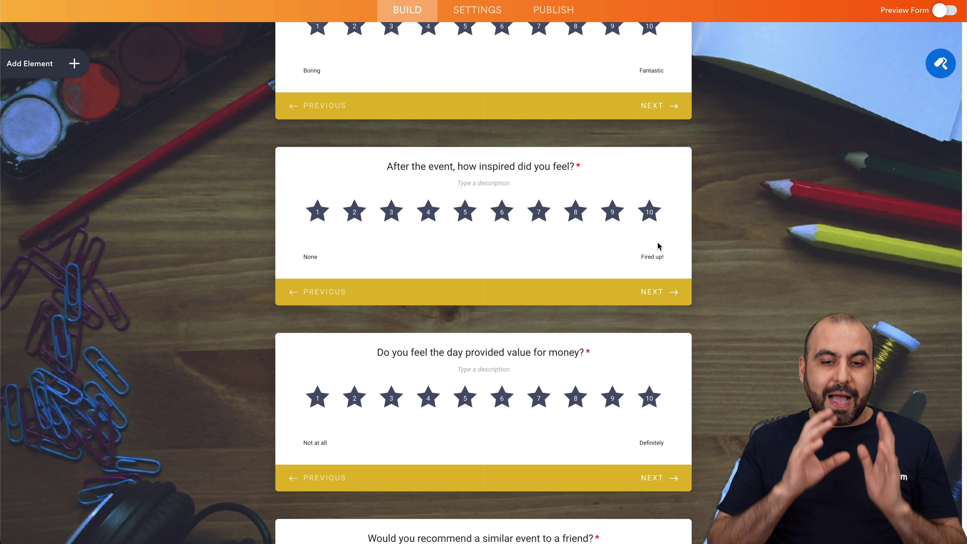
- Delete the saved condition based on "Overall, how entertaining was the event?" from the form's conditions
left_click(564, 253)
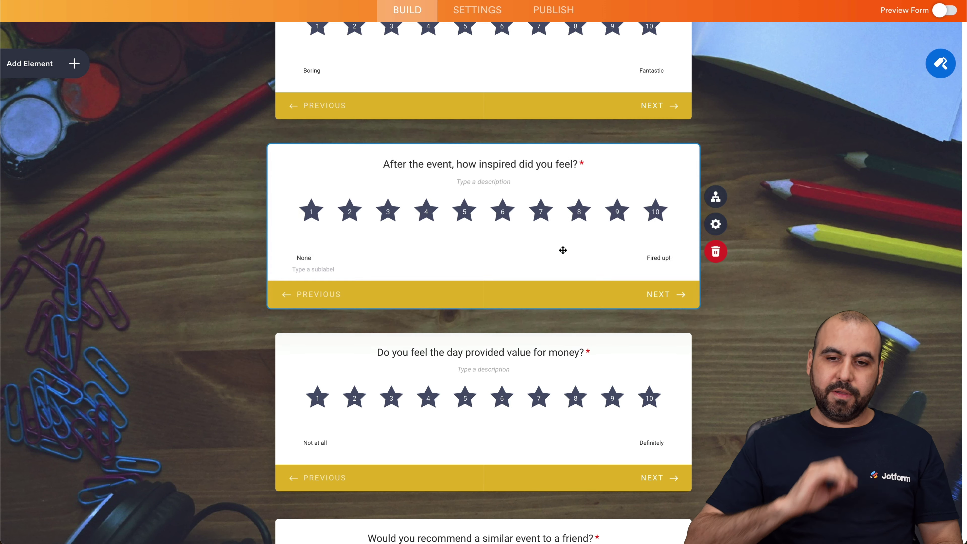
scroll(388, 148, "up", 2)
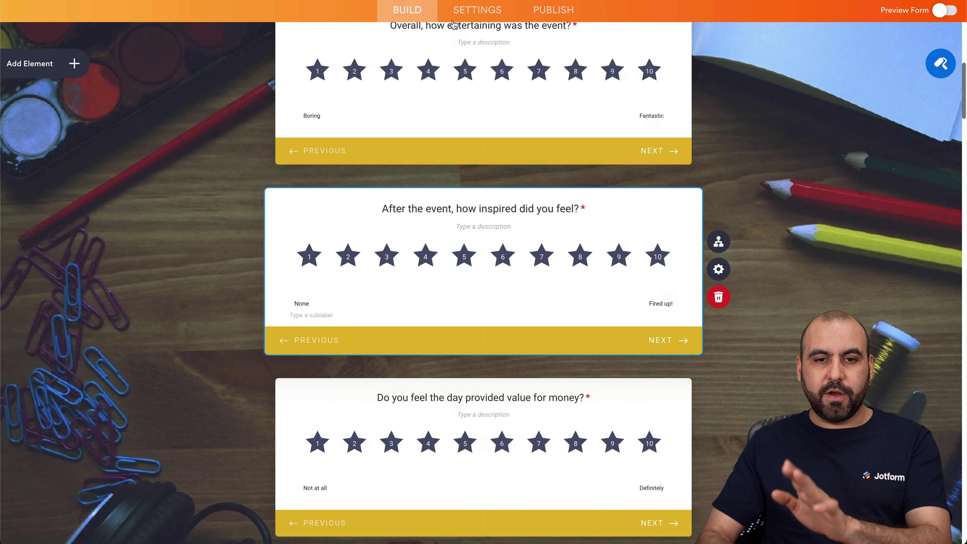
left_click(478, 9)
left_click(99, 171)
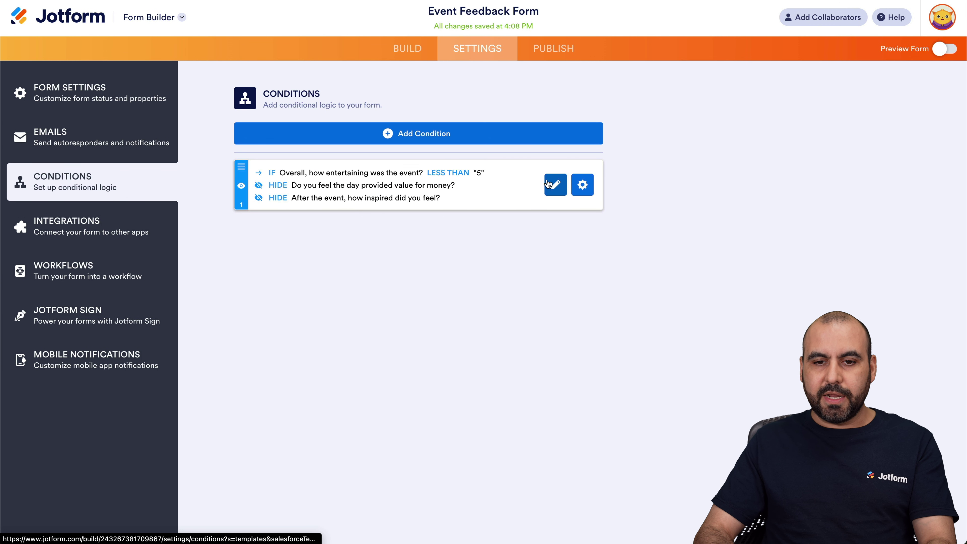
left_click(583, 184)
mouse_move(555, 185)
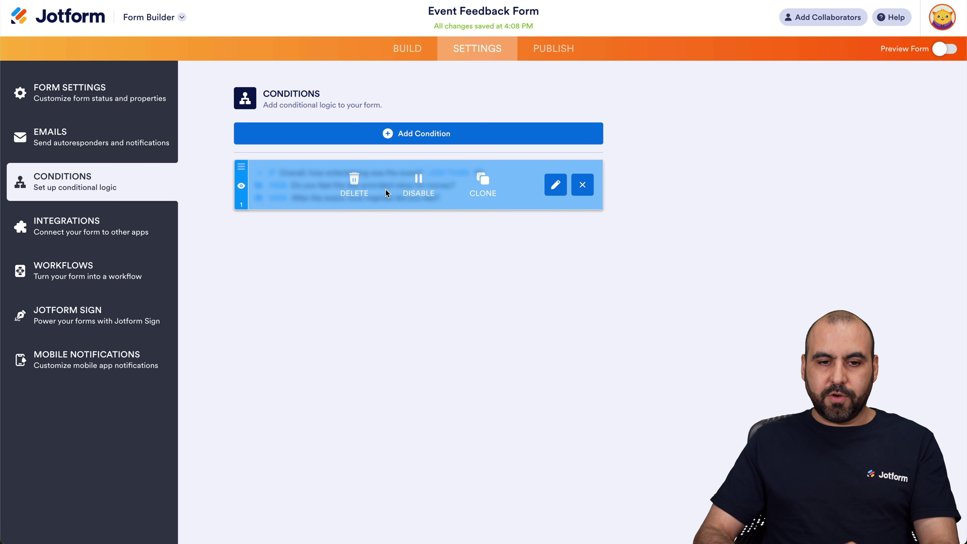
left_click(356, 185)
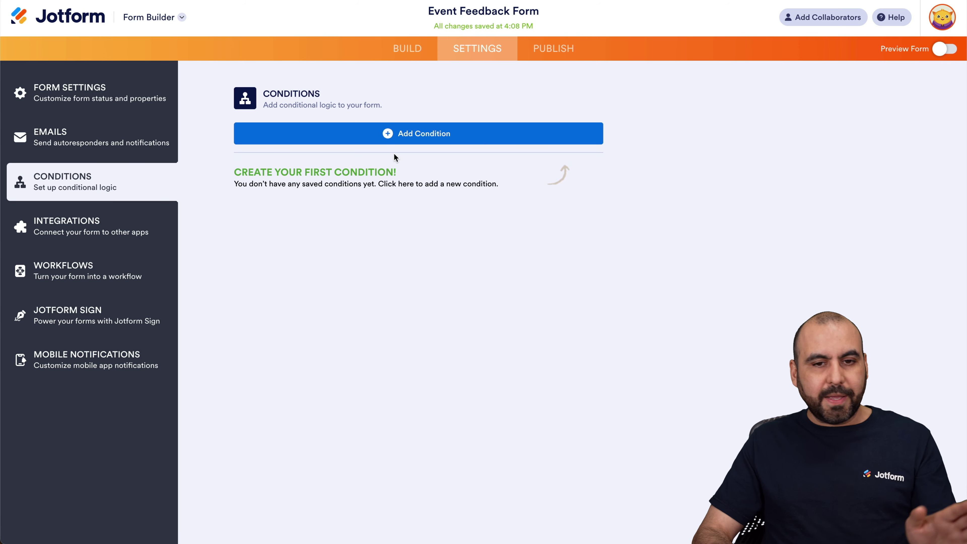
- Set the question "After the event, how inspired did you feel?" as a hidden field in its advanced properties
left_click(416, 46)
scroll(558, 307, "down", 8)
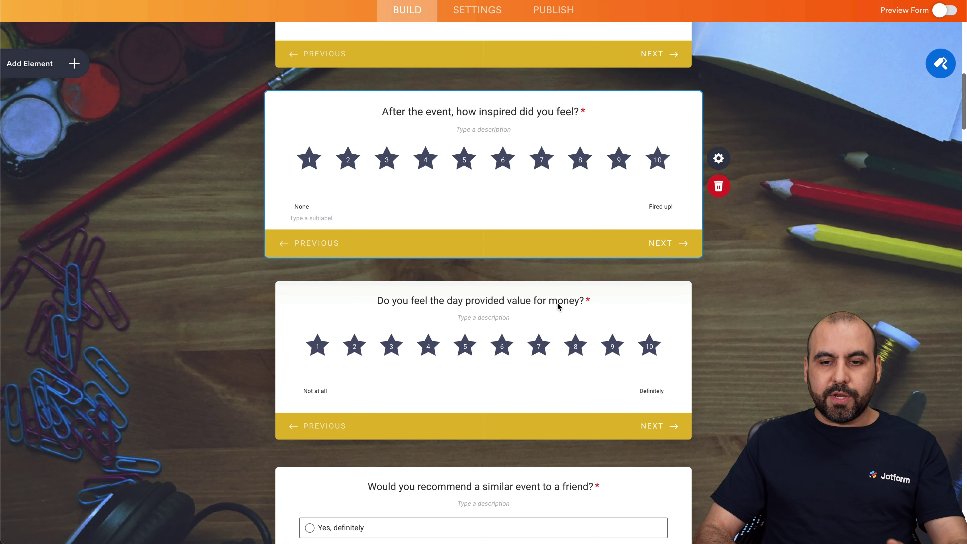
left_click(719, 158)
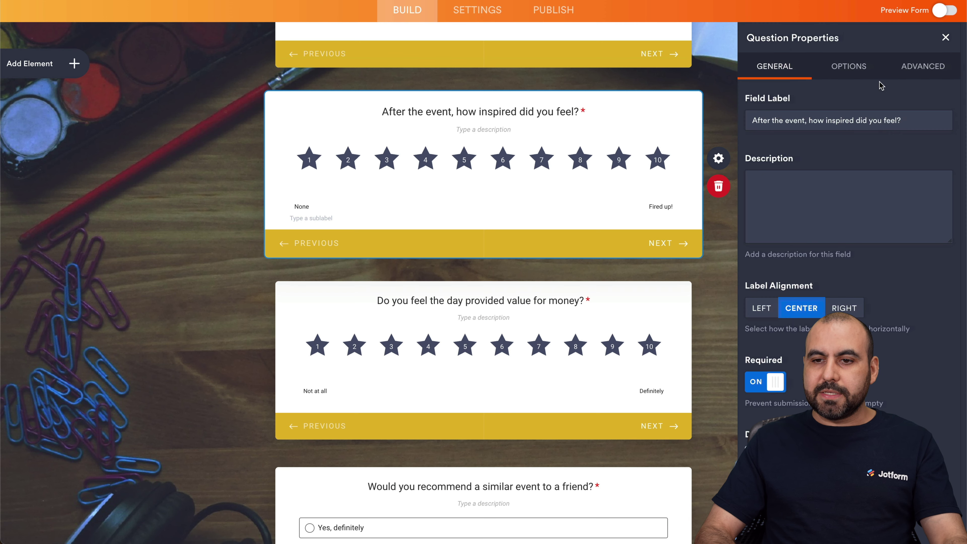
left_click(909, 68)
left_click(768, 122)
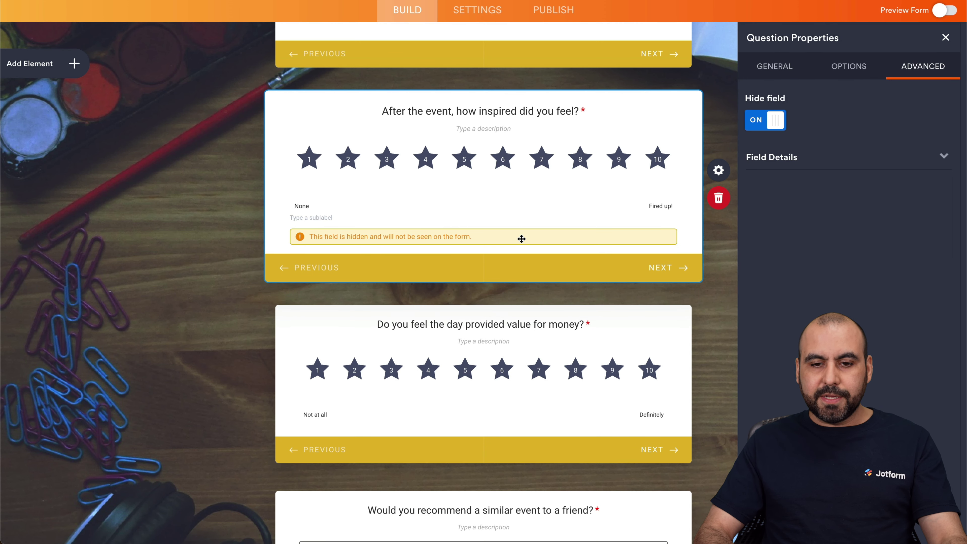
- Set the question "Do you feel the day provided value for money?" as a hidden field and close its properties
left_click(557, 326)
left_click(918, 66)
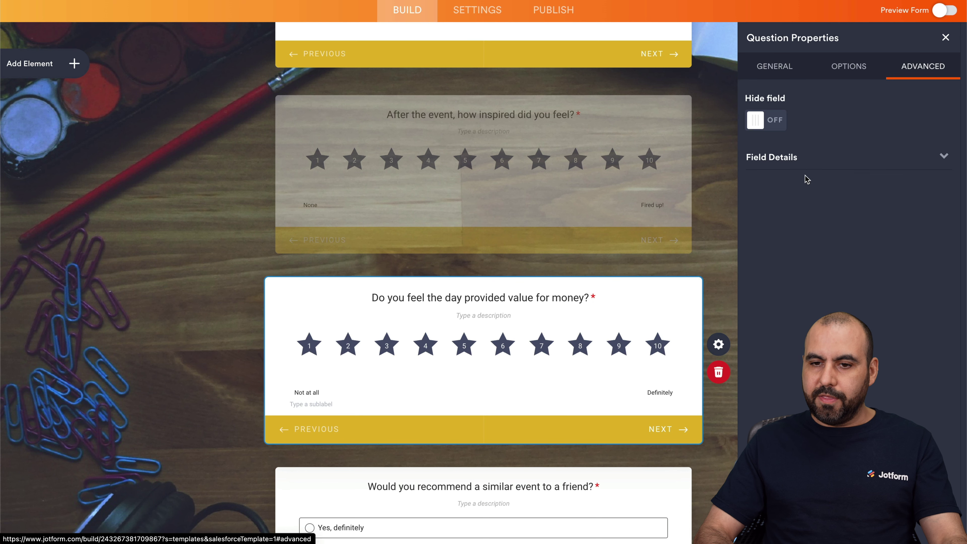
left_click(777, 122)
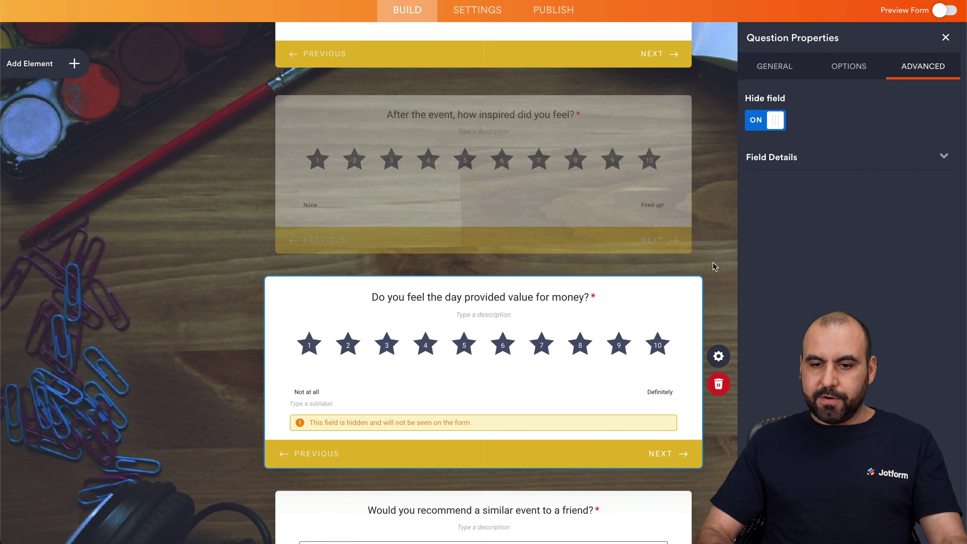
left_click(946, 38)
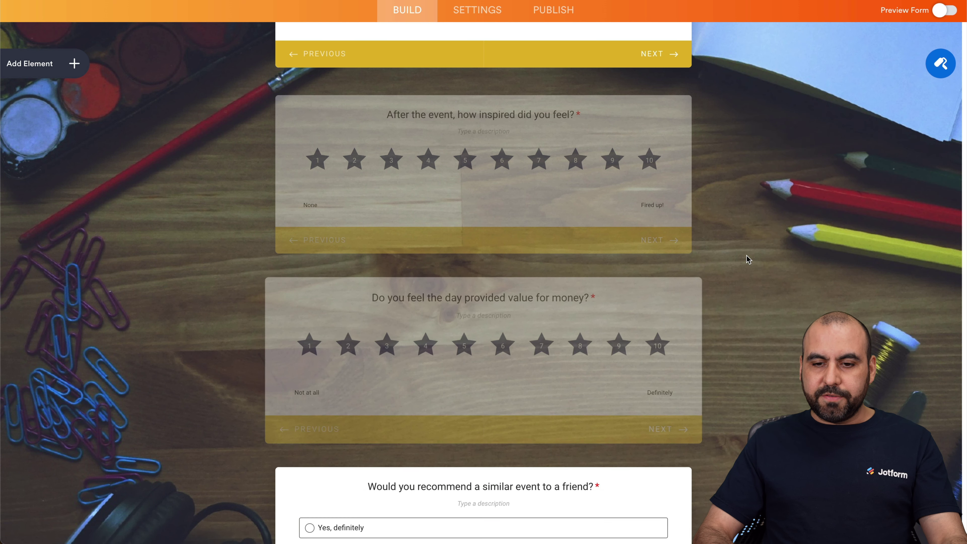
- Review the answer options of "Which event did you attend?" and the rating questions below it
scroll(532, 372, "up", 5)
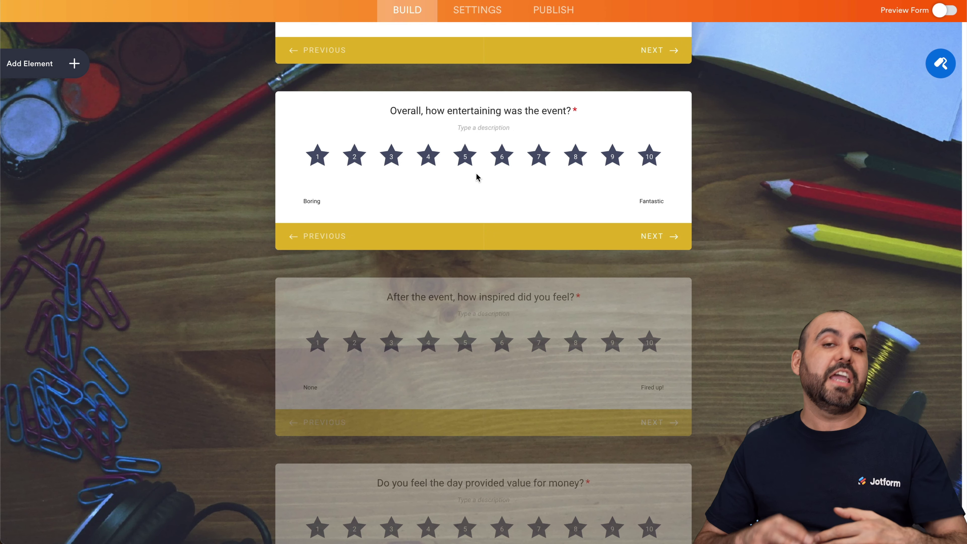
scroll(477, 177, "up", 3)
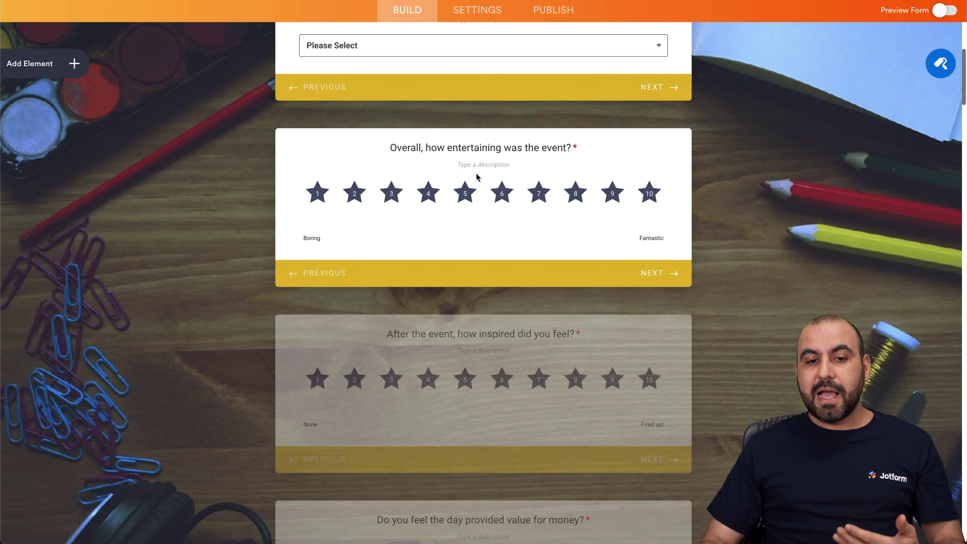
left_click(461, 122)
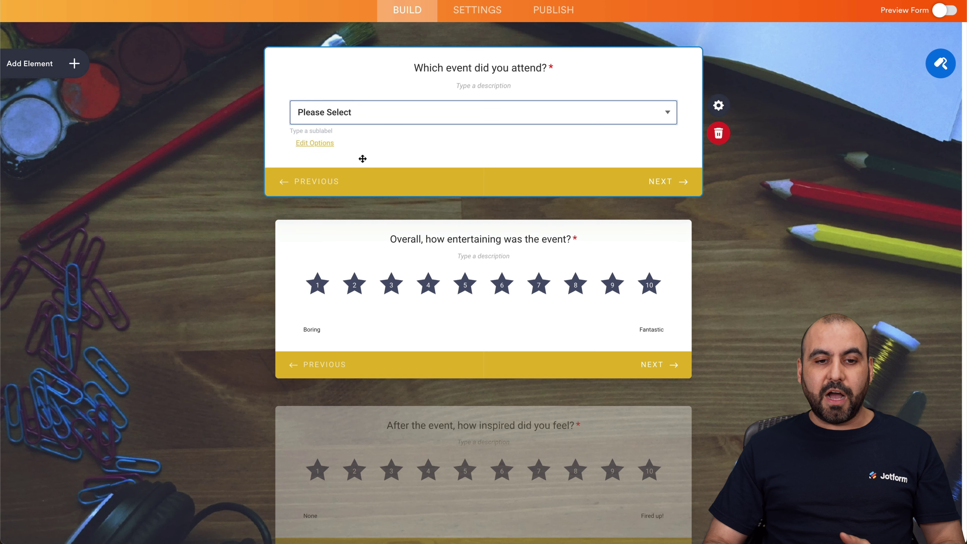
left_click(399, 122)
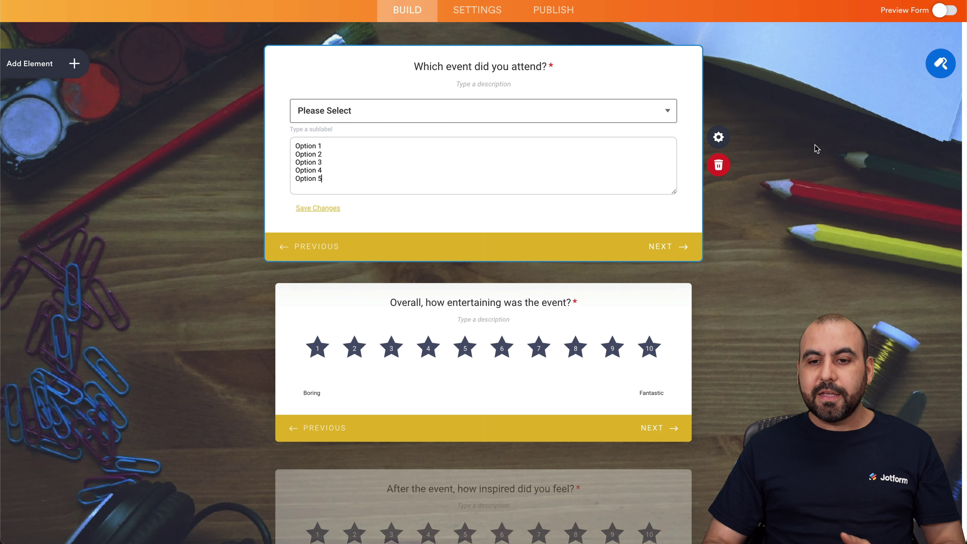
left_click(791, 166)
scroll(601, 381, "down", 5)
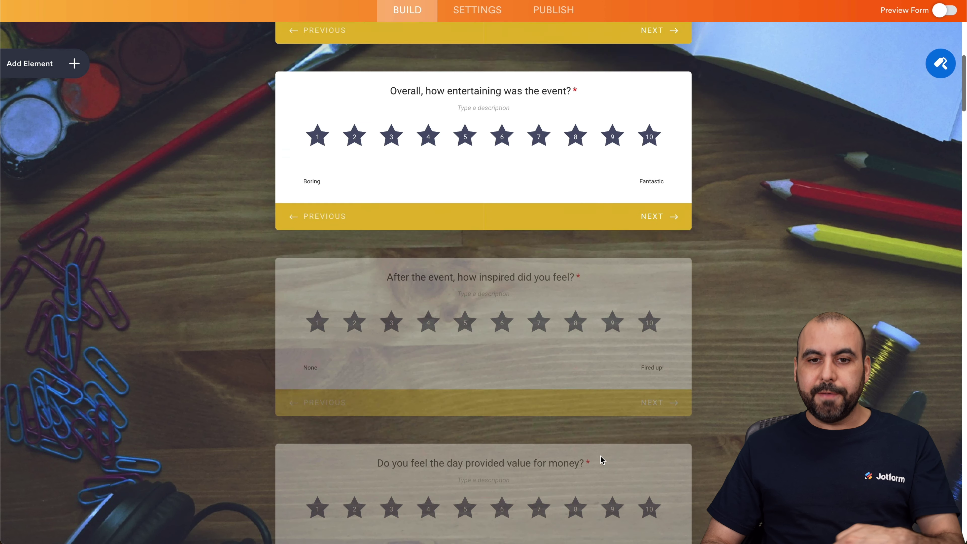
scroll(601, 460, "up", 3)
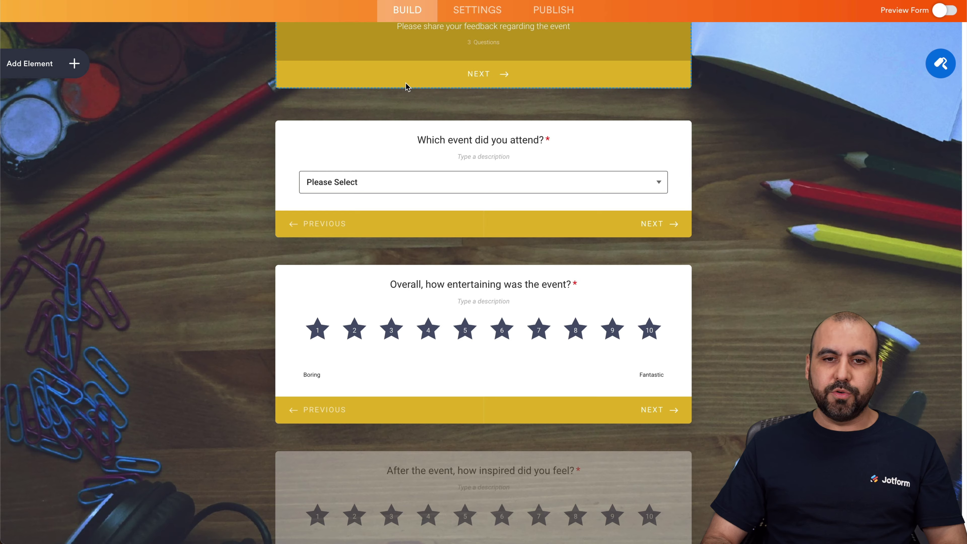
- Start a Show/Hide Field condition that applies when "Which event did you attend?" Is Equal To Option 1
left_click(477, 10)
left_click(87, 192)
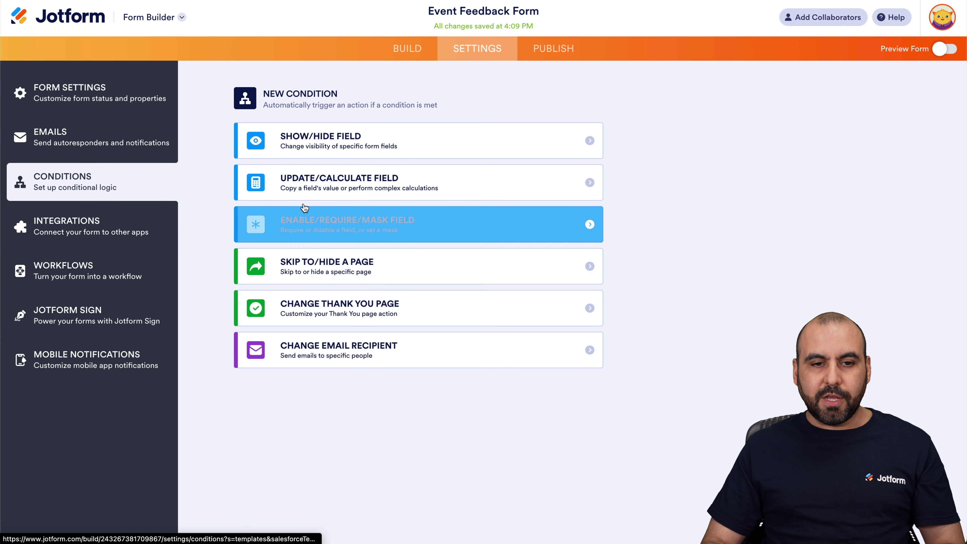
left_click(416, 141)
left_click(416, 145)
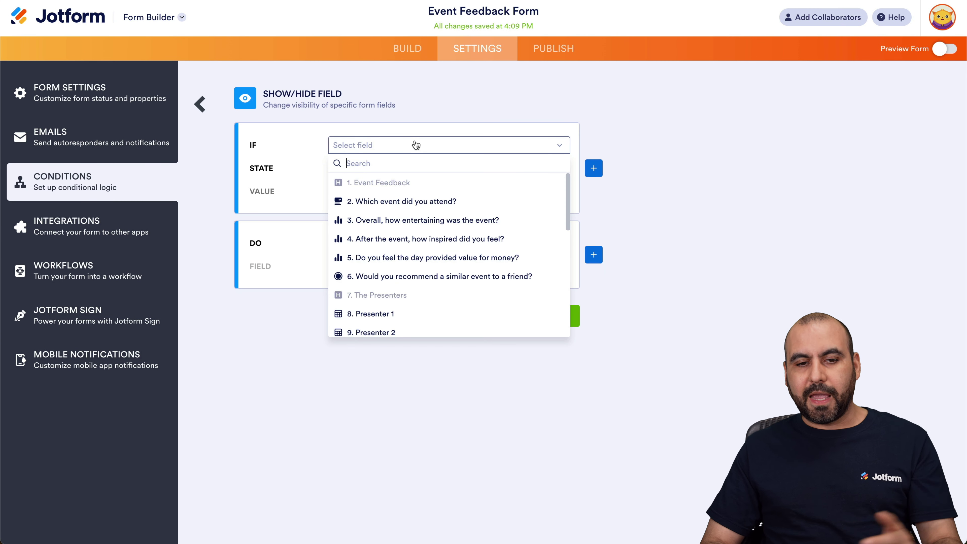
left_click(484, 203)
left_click(448, 169)
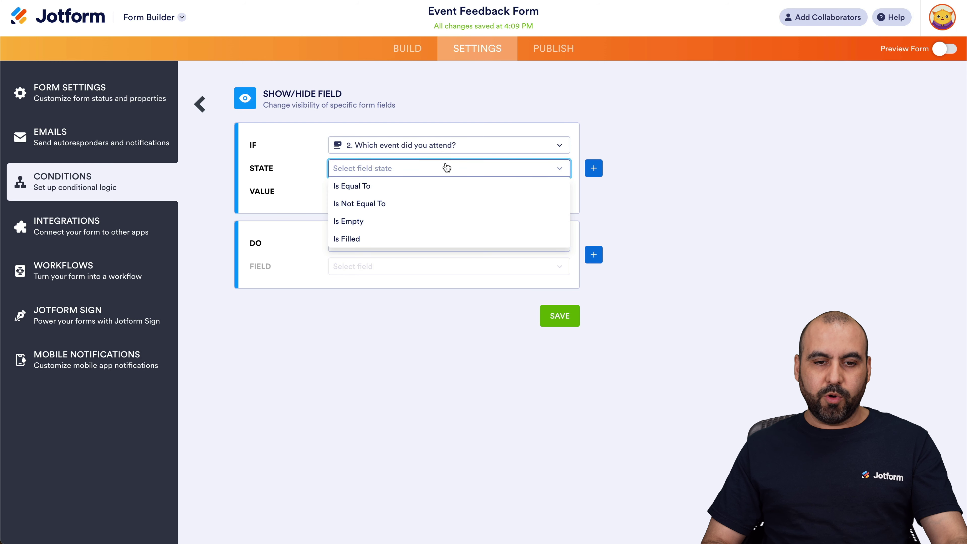
left_click(390, 187)
left_click(393, 192)
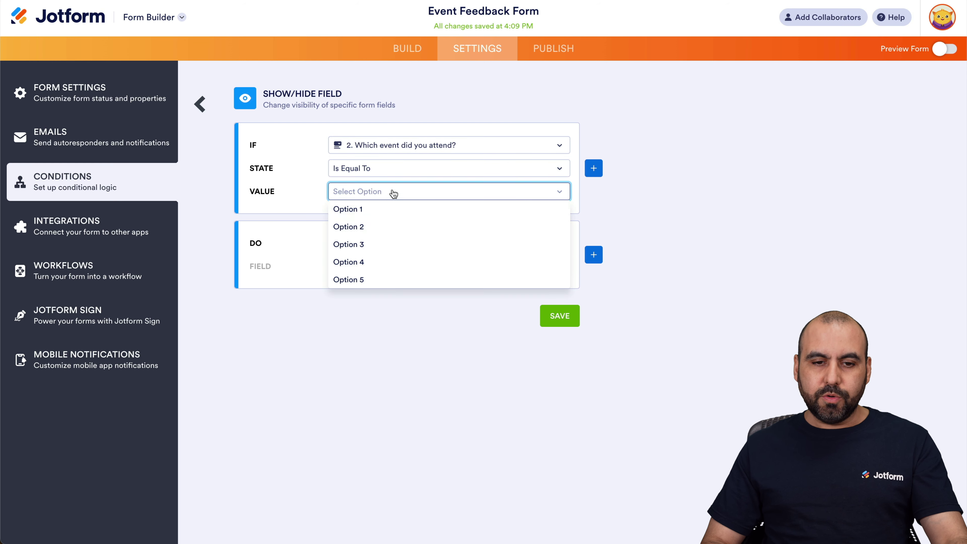
left_click(397, 210)
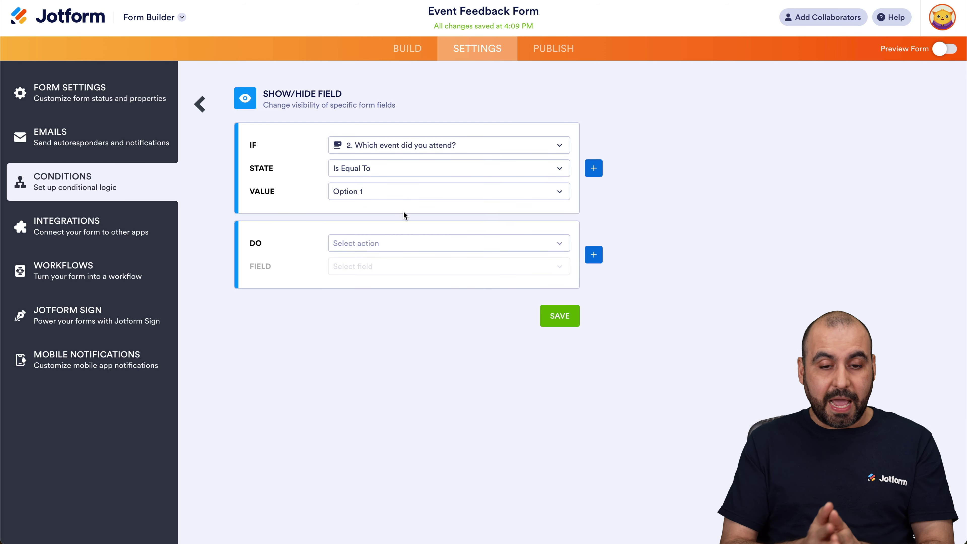
- Set the condition's action to Show the field "After the event, how inspired did you feel?"
left_click(423, 244)
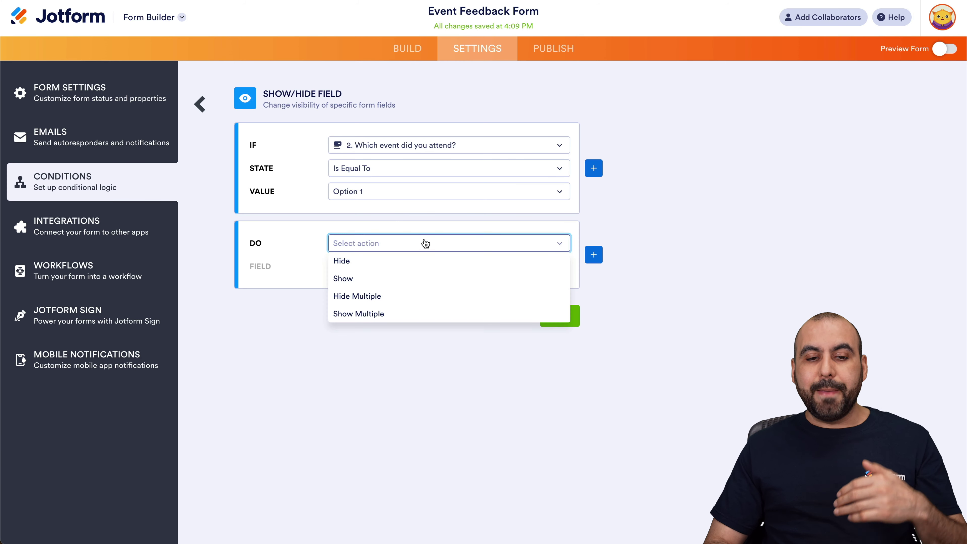
left_click(428, 278)
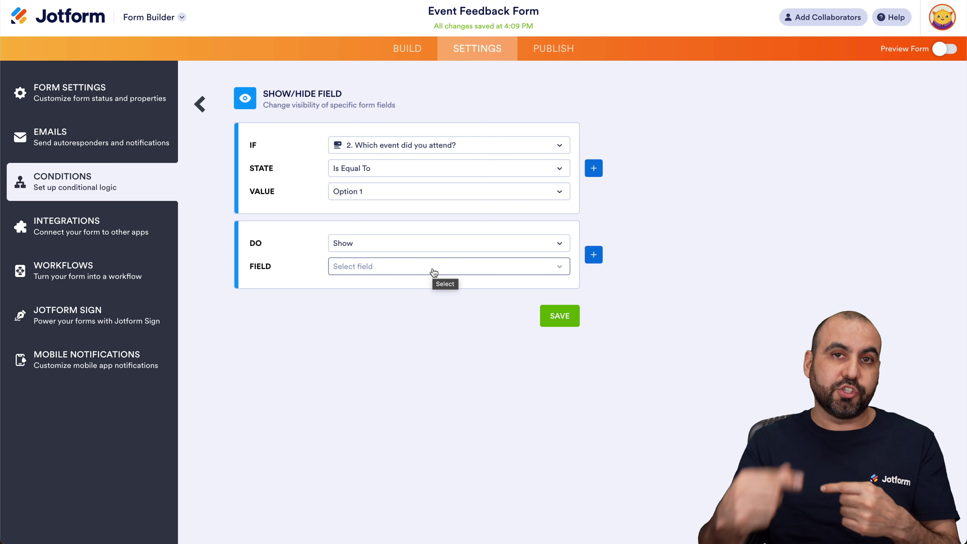
left_click(434, 272)
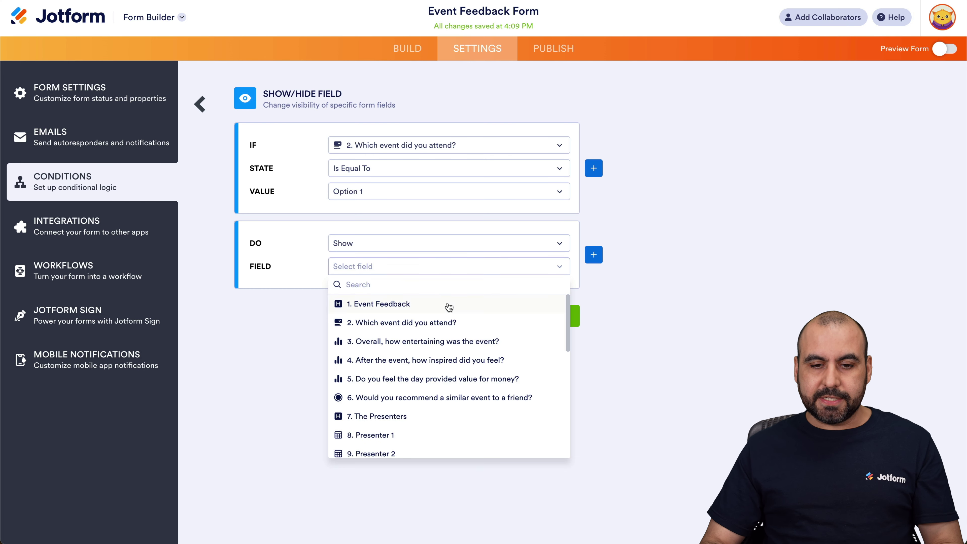
left_click(459, 358)
- Add a second Show action to the condition for the field "Do you feel the day provided value for money?" and save the condition
left_click(594, 254)
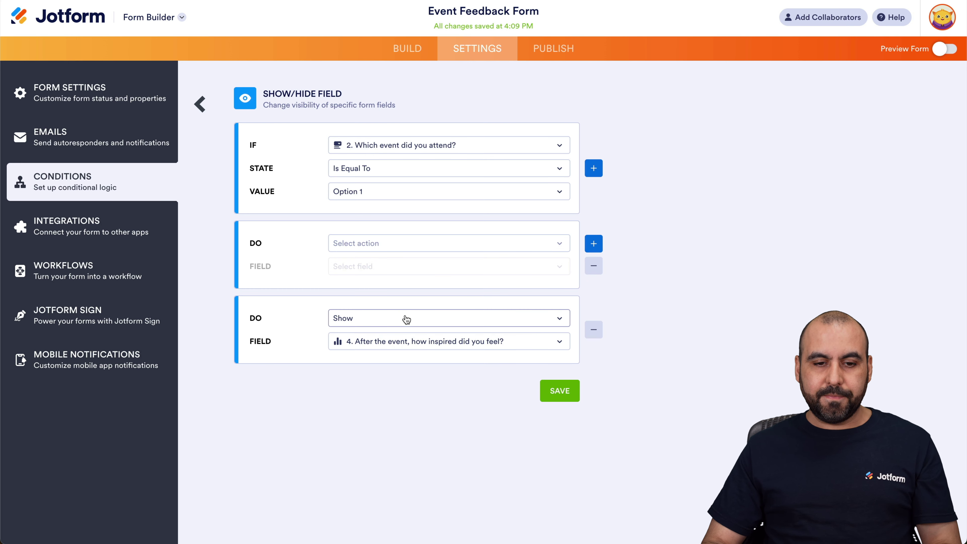
left_click(394, 246)
left_click(391, 278)
left_click(384, 268)
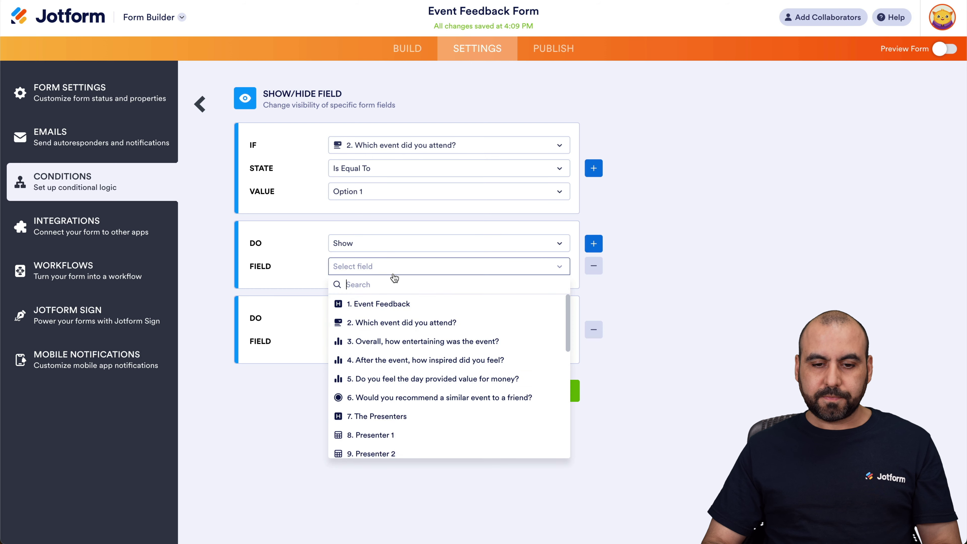
left_click(418, 386)
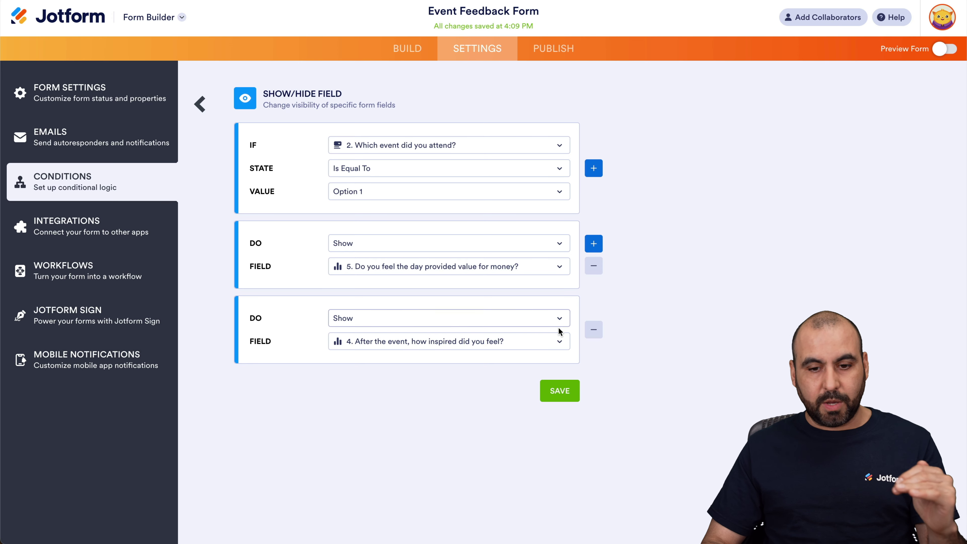
left_click(556, 389)
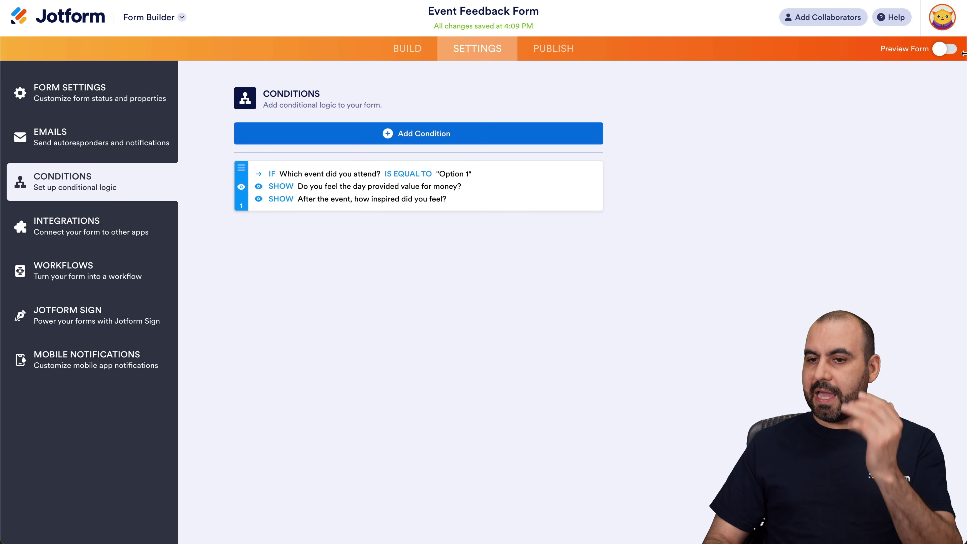
- Preview the form and test it with Option 2 as the attended event and an entertainment rating of 2
left_click(948, 50)
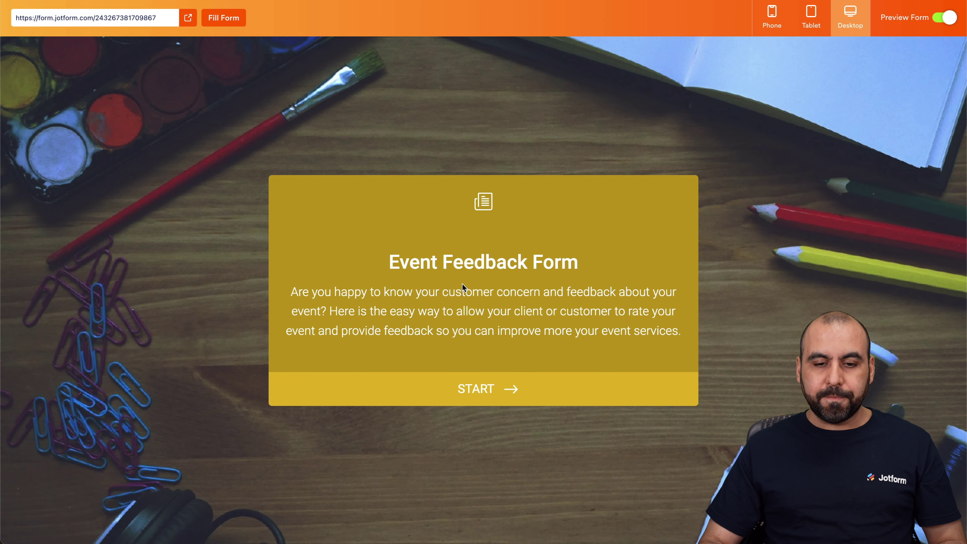
left_click(469, 387)
left_click(470, 345)
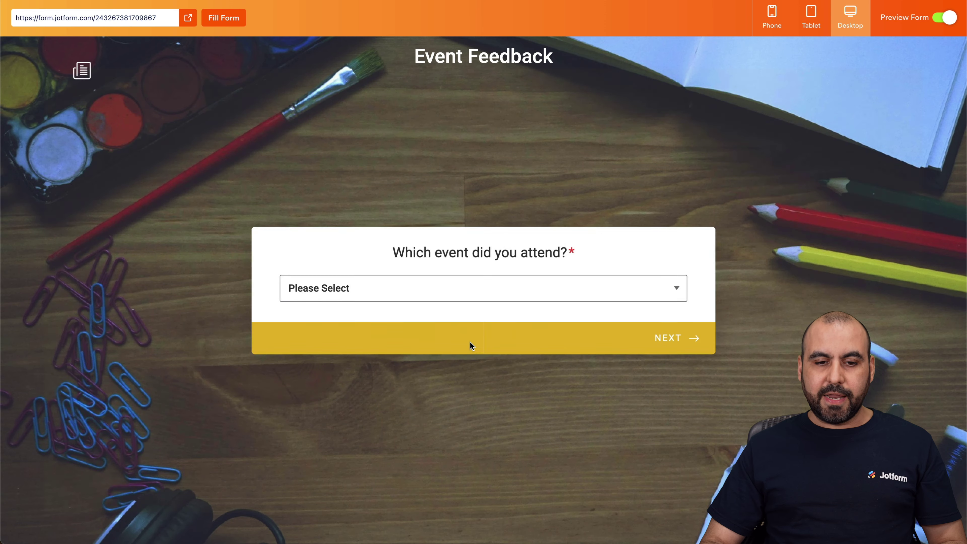
left_click(440, 288)
left_click(368, 369)
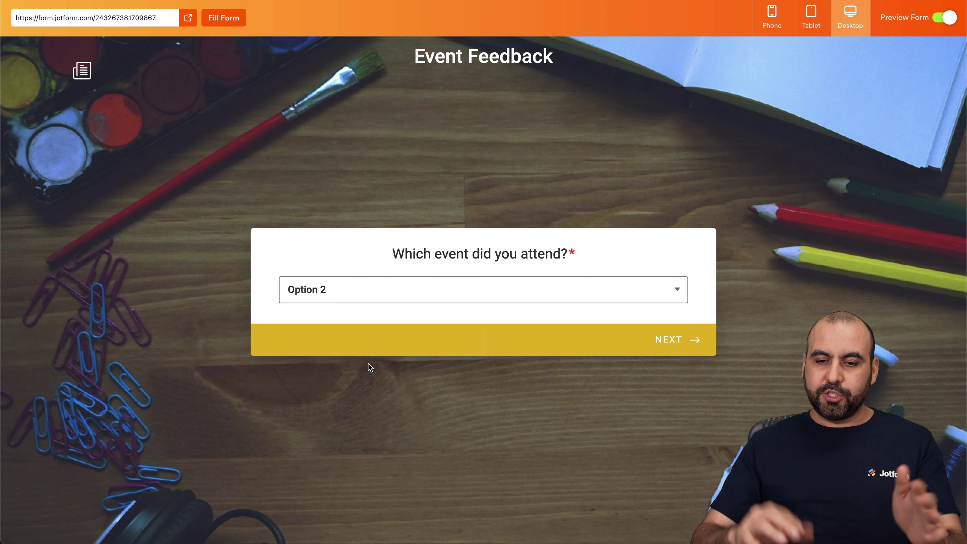
left_click(678, 339)
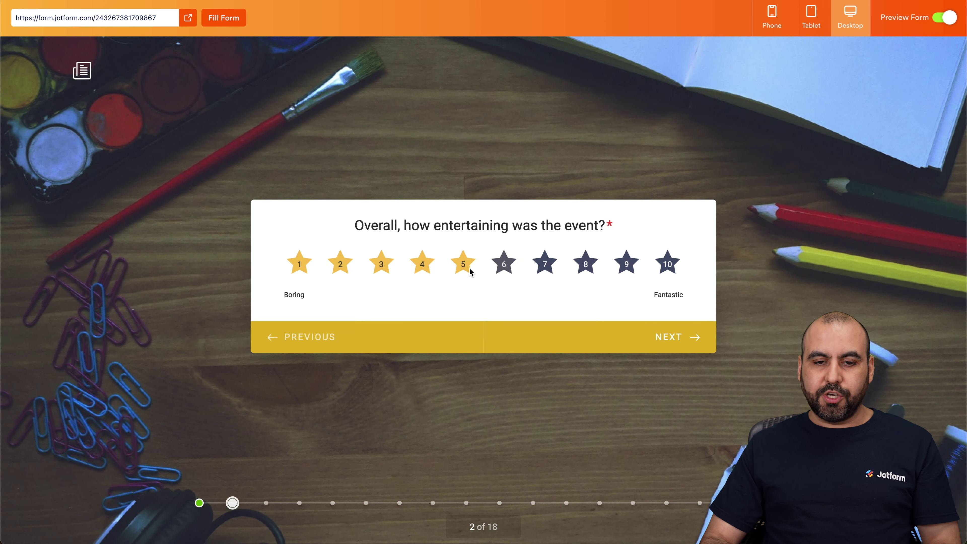
left_click(340, 263)
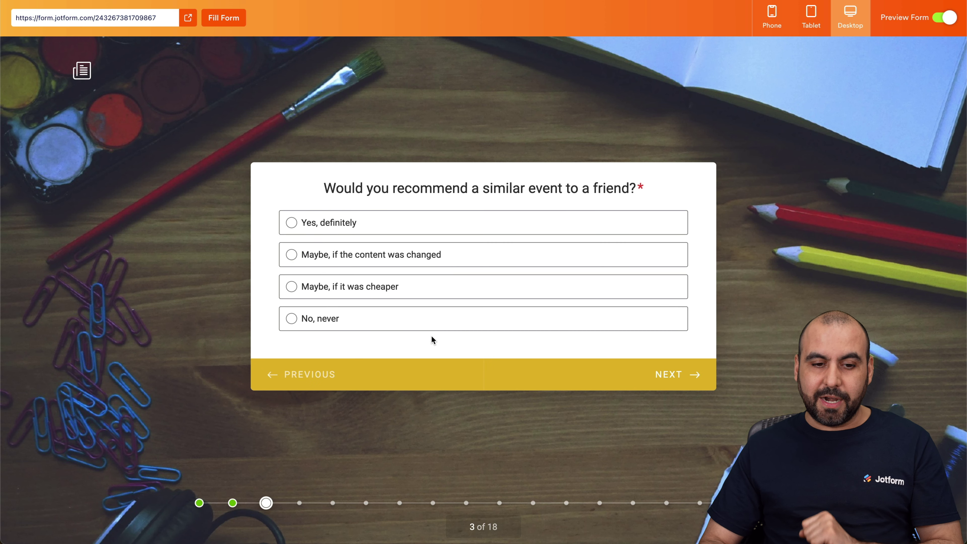
- Return to the event question, change the answer to Option 1, and rate the three following questions 7, 6 and 6
left_click(299, 387)
left_click(321, 338)
left_click(333, 281)
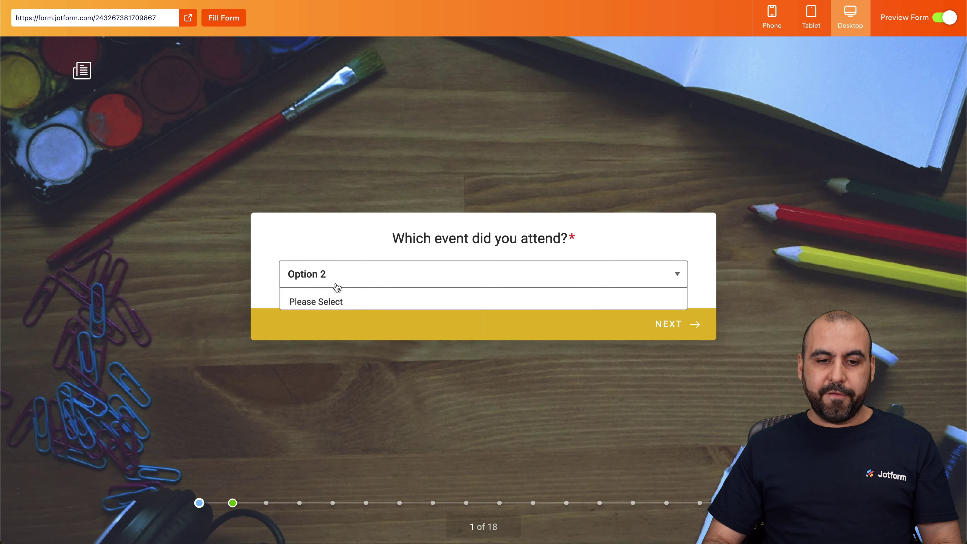
left_click(364, 327)
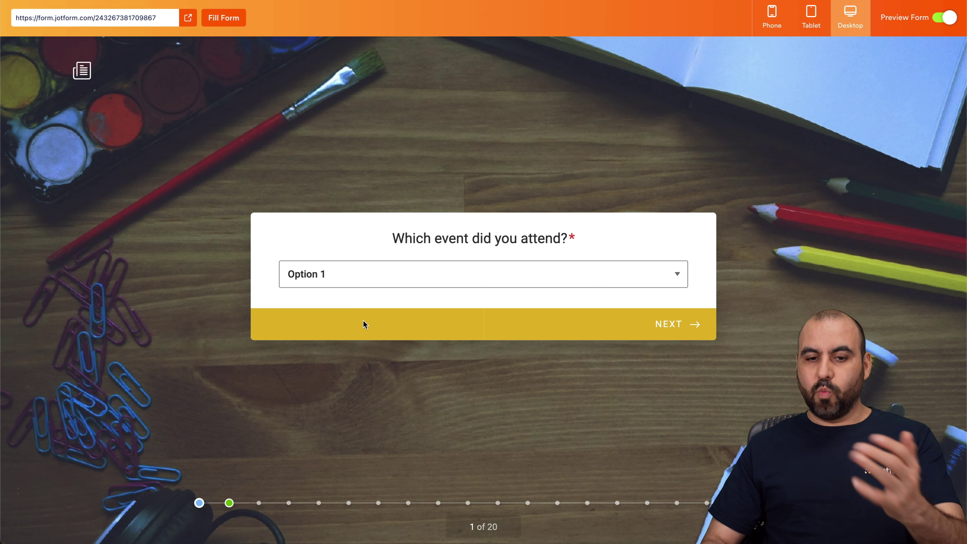
left_click(671, 327)
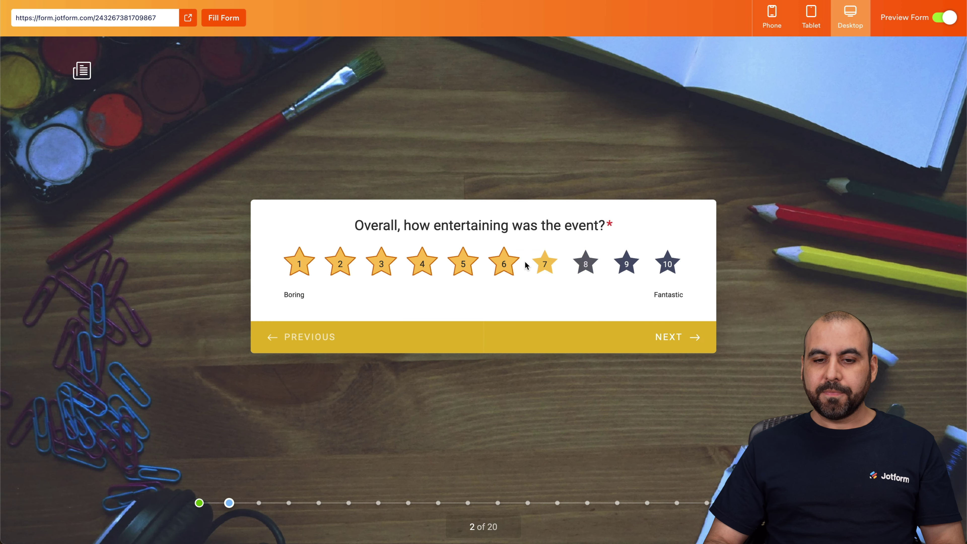
left_click(543, 263)
left_click(642, 338)
left_click(503, 264)
left_click(503, 265)
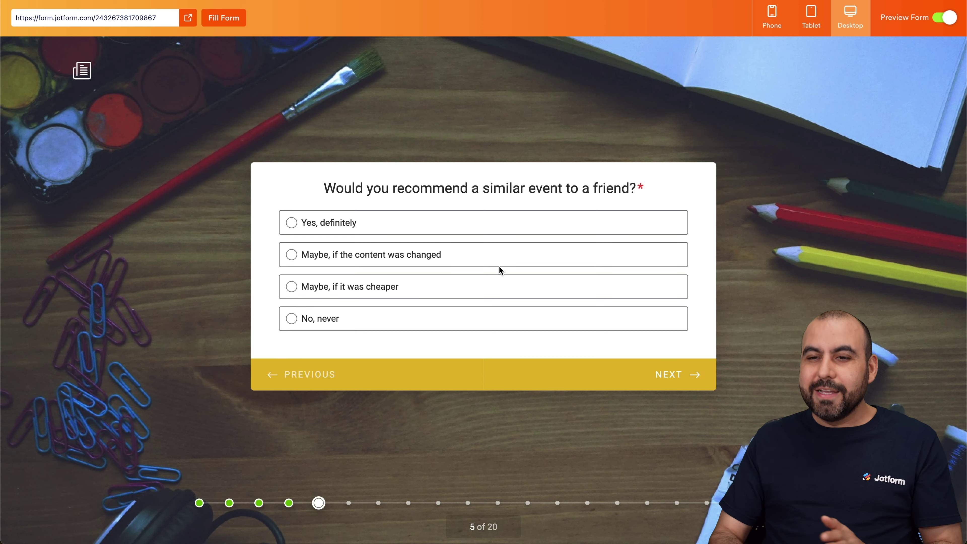
- Close the preview, delete the saved condition for Option 1, and start a new condition
left_click(946, 18)
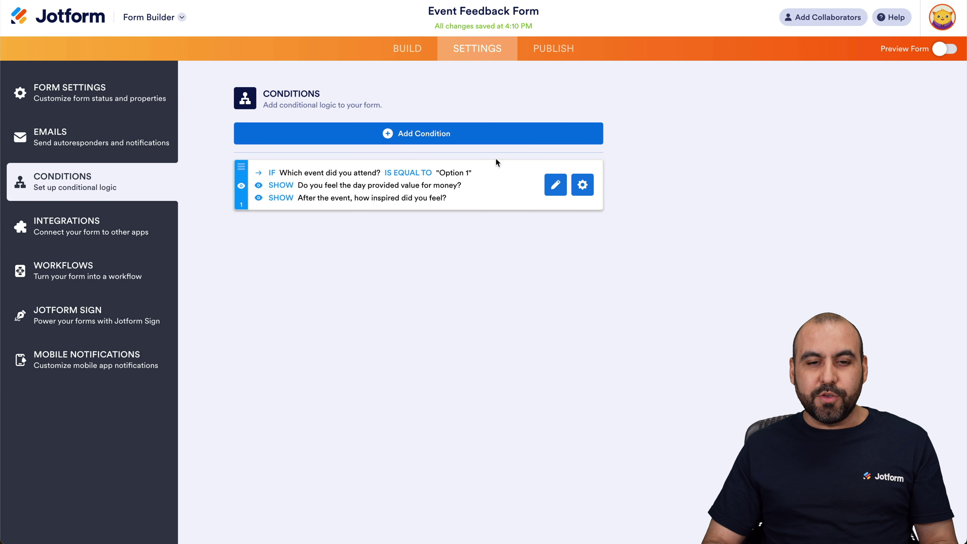
left_click(581, 185)
left_click(371, 178)
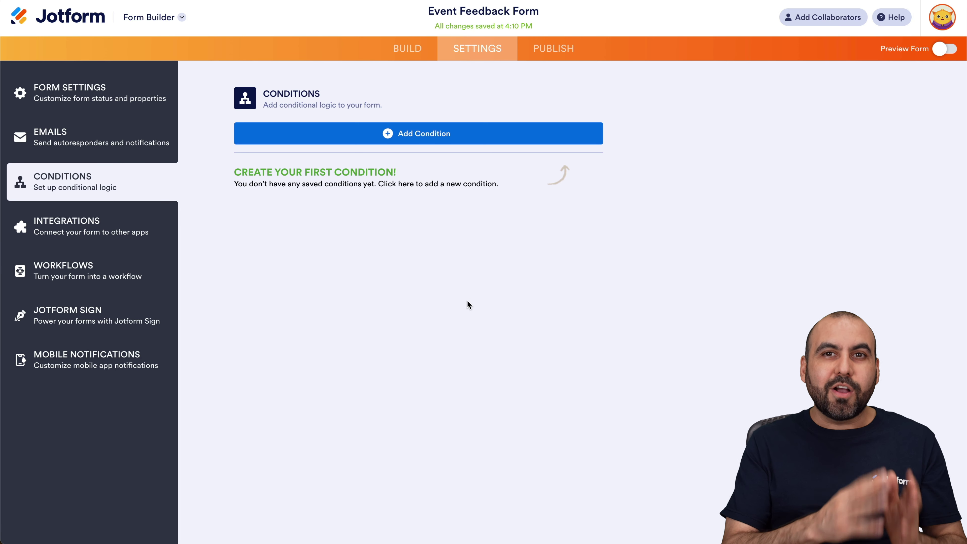
left_click(443, 135)
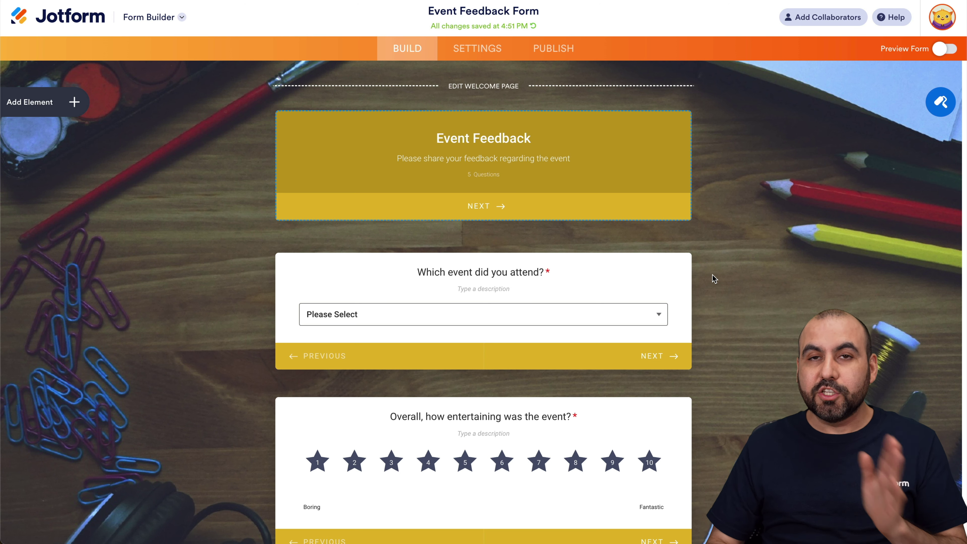
- Preview the form from its welcome page, submit a test response, and return to the form builder
left_click(942, 54)
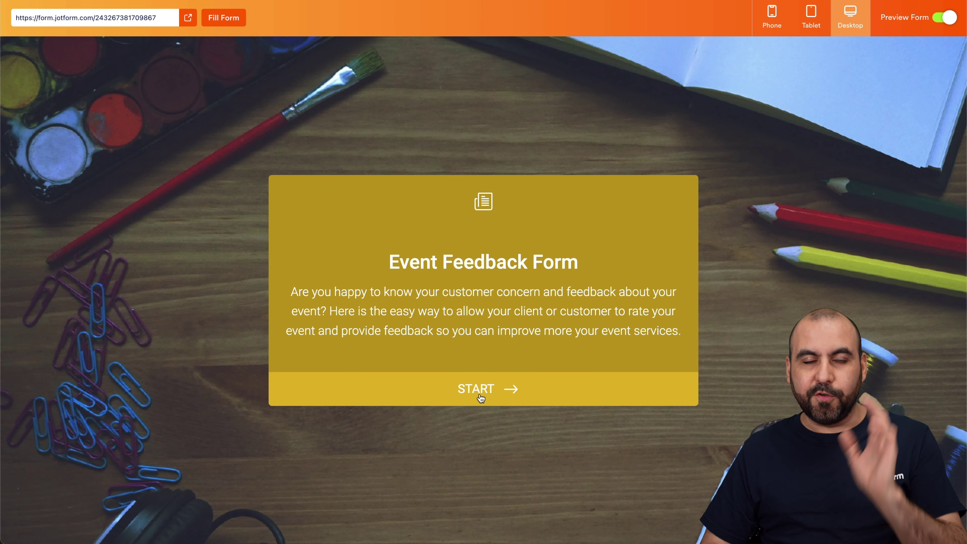
left_click(481, 396)
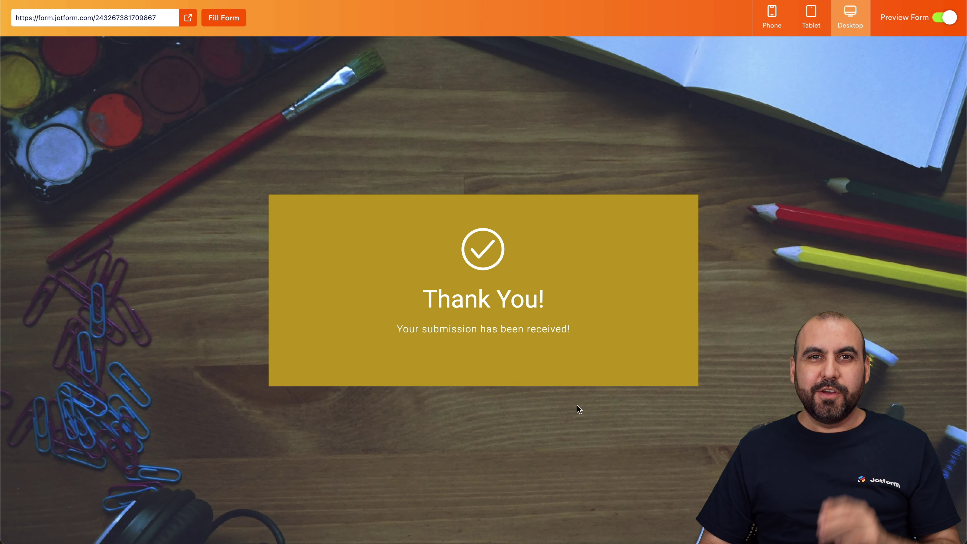
left_click(938, 18)
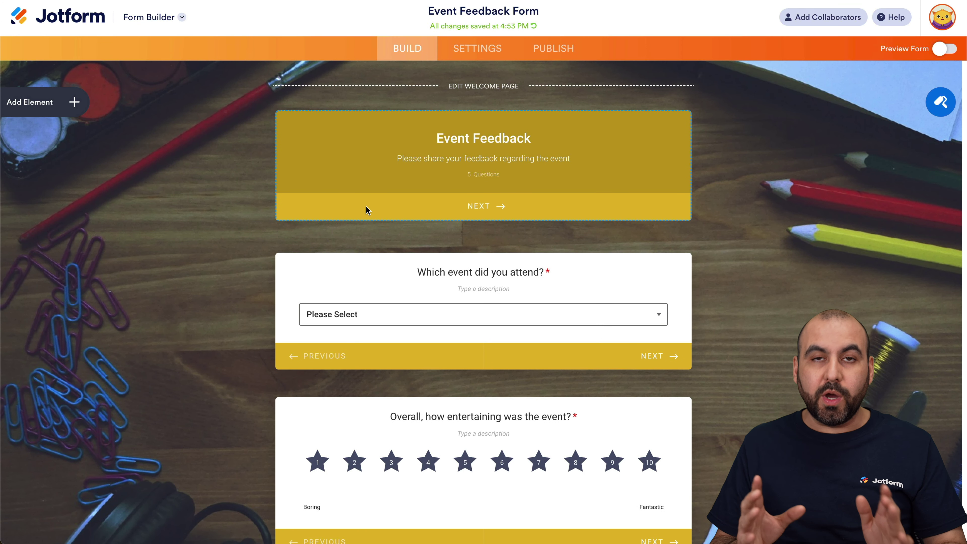
- Open the Event Feedback Form's submissions in Jotform Tables and examine the recorded answers across all columns
left_click(163, 18)
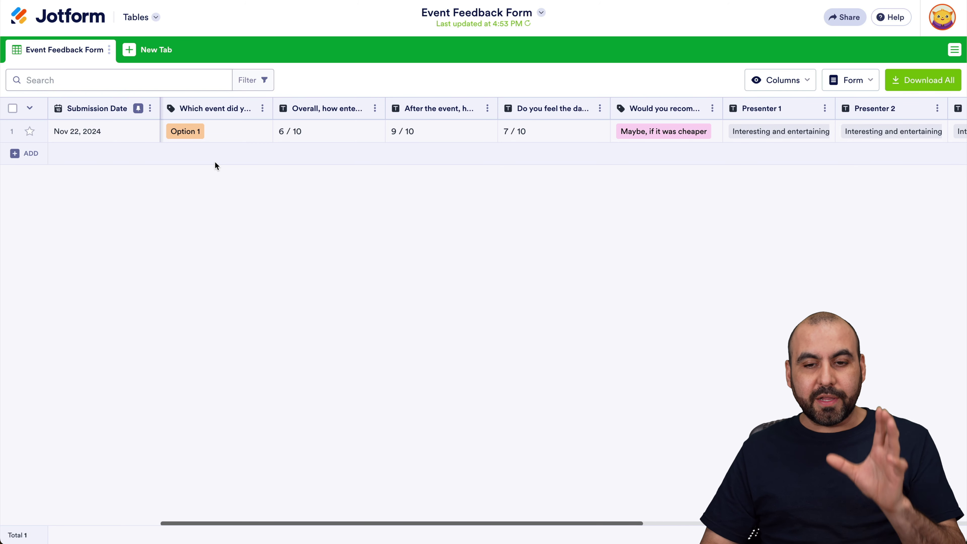
scroll(215, 164, "right", 5)
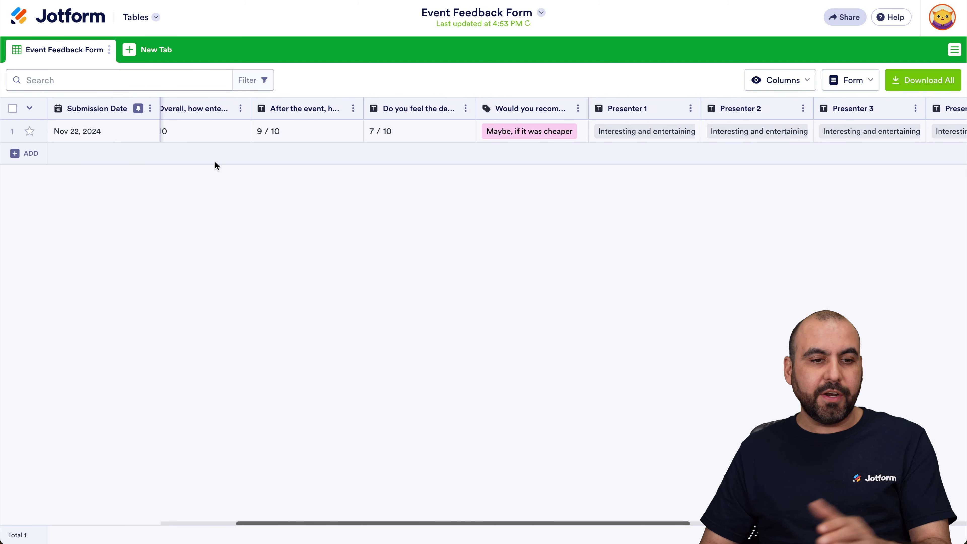
scroll(353, 137, "right", 5)
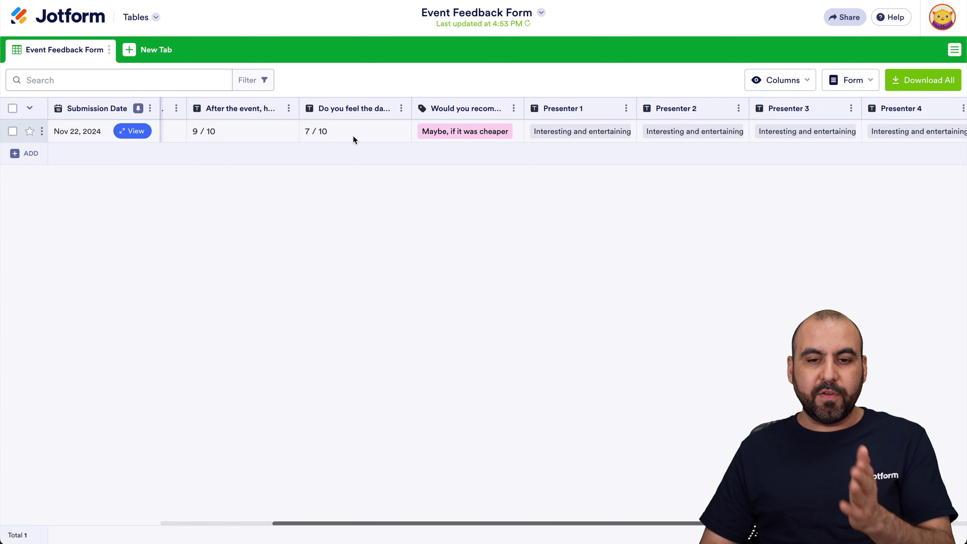
scroll(353, 140, "right", 15)
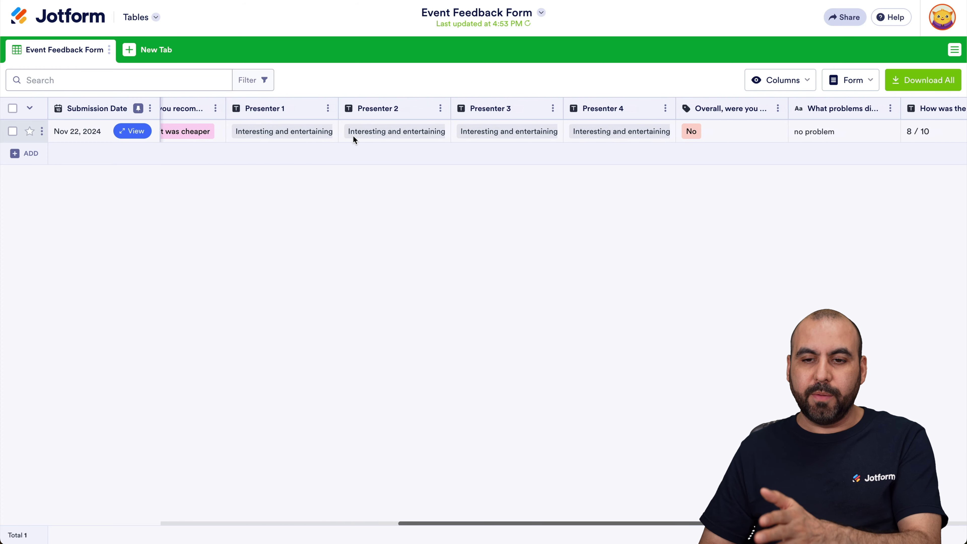
scroll(353, 136, "right", 20)
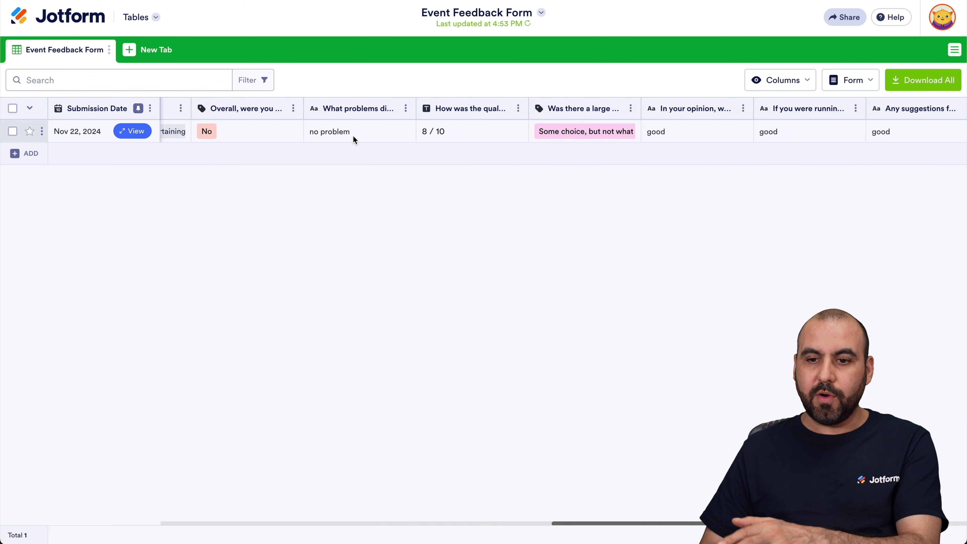
scroll(353, 136, "right", 10)
scroll(335, 183, "left", 20)
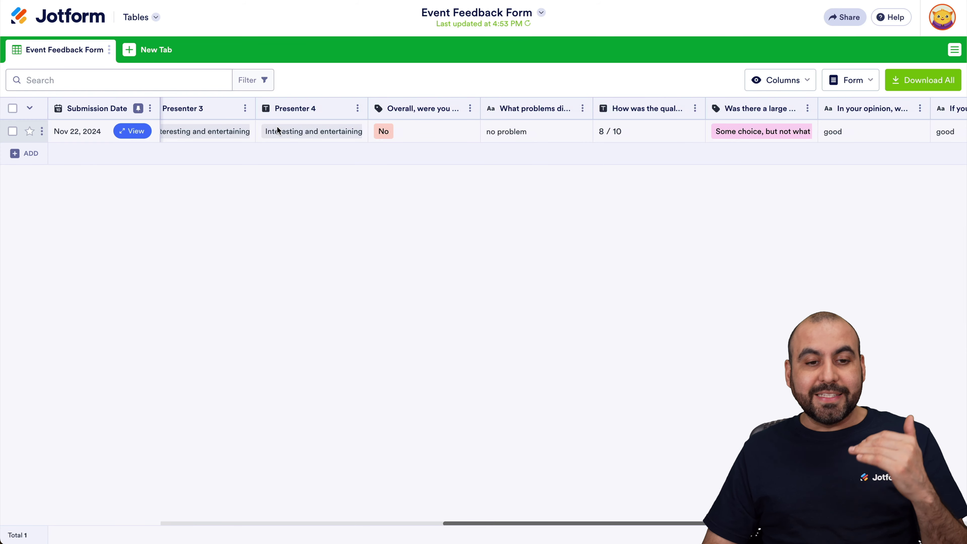
scroll(276, 130, "left", 15)
scroll(276, 126, "left", 1)
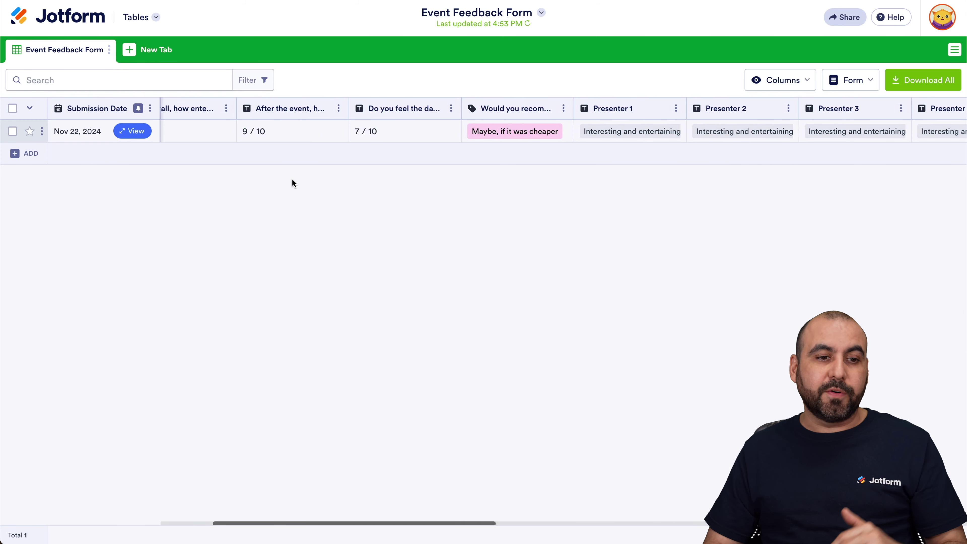
- Look over the submission filter settings and the tab types available for the table, without creating a tab
left_click(246, 87)
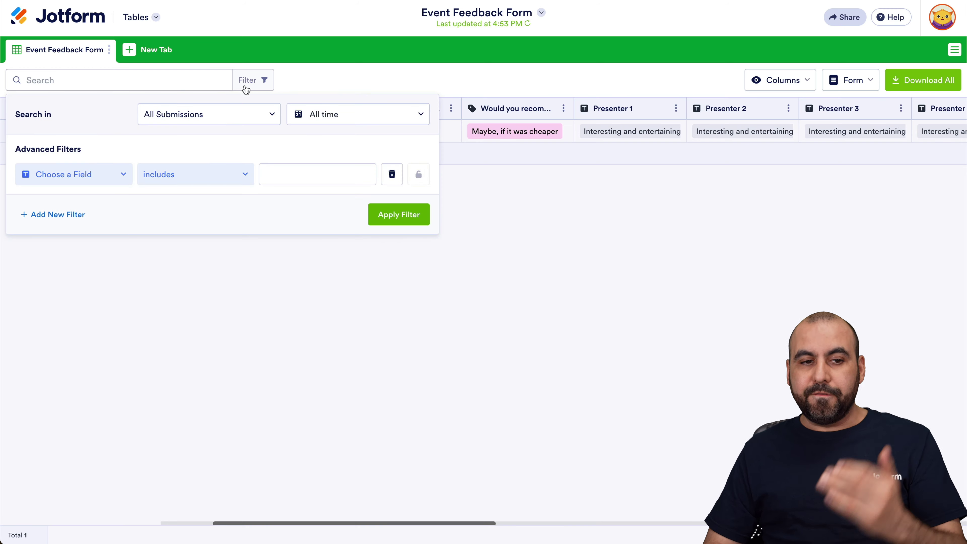
left_click(146, 51)
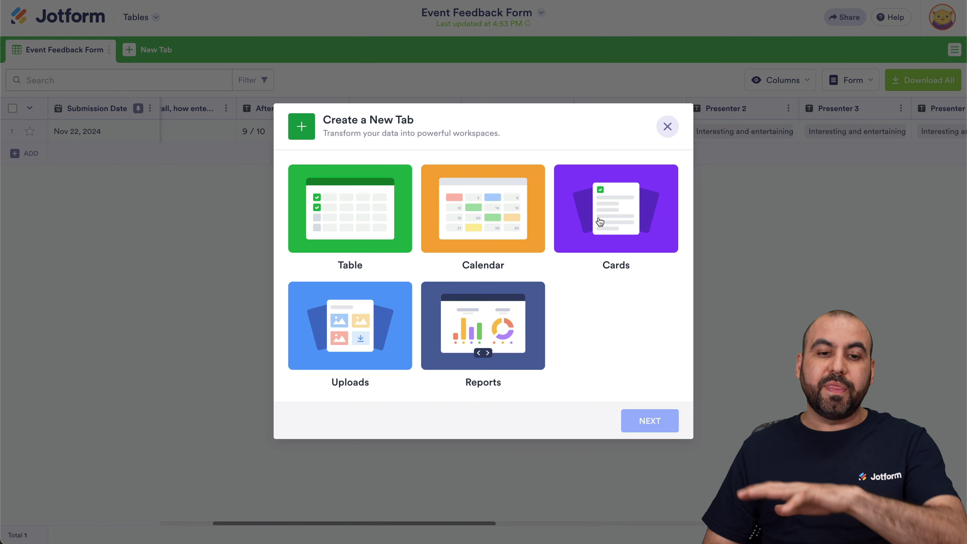
left_click(668, 126)
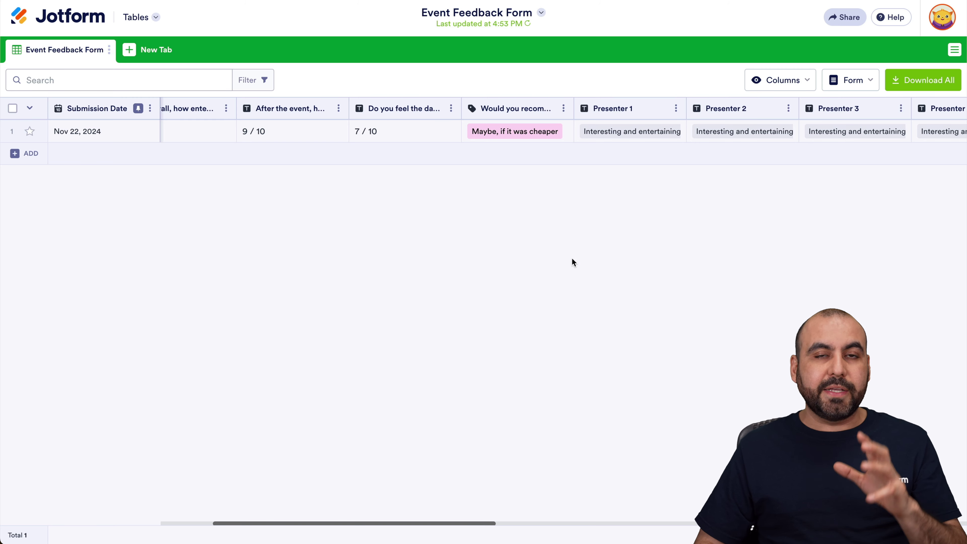
- Go to My Forms and look over the additional publishing, data and form options for the Event Feedback Form
left_click(78, 17)
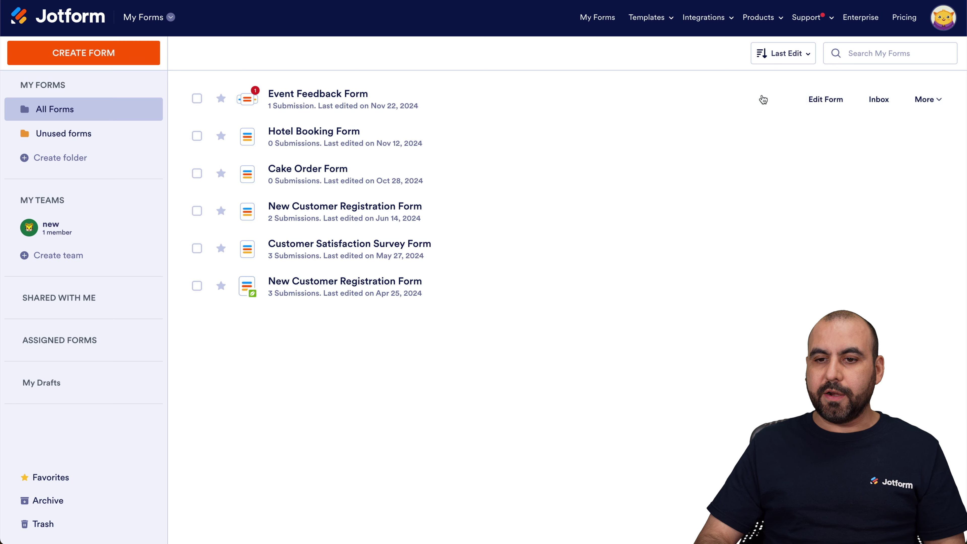
left_click(927, 100)
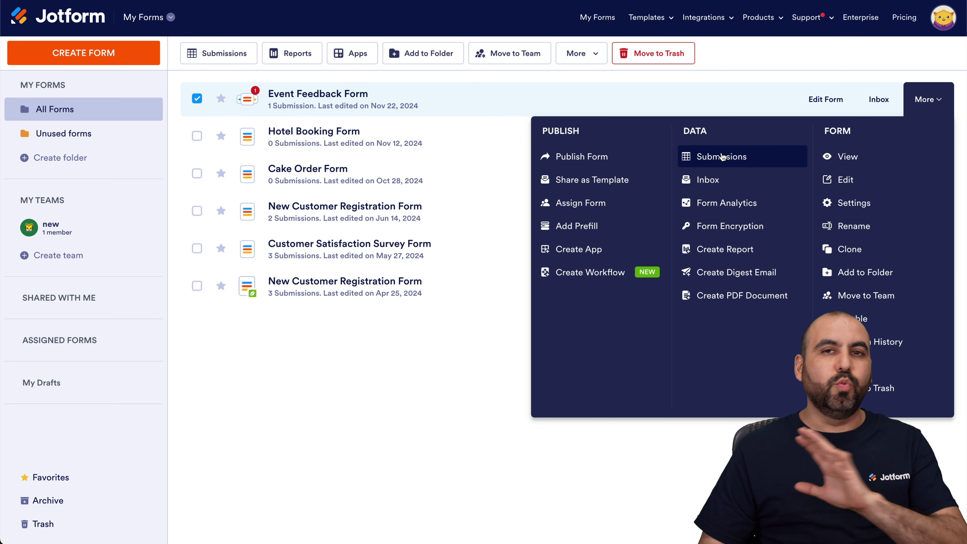
left_click(427, 343)
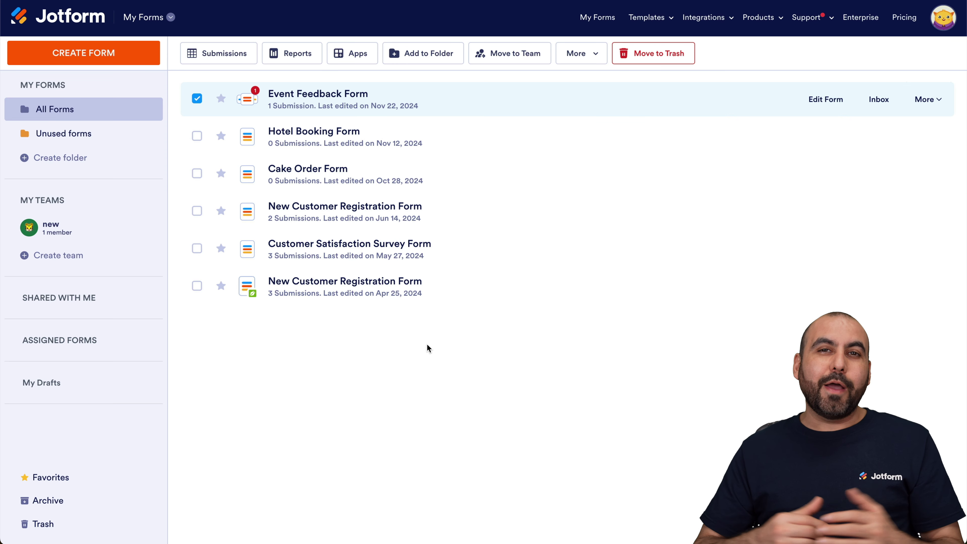